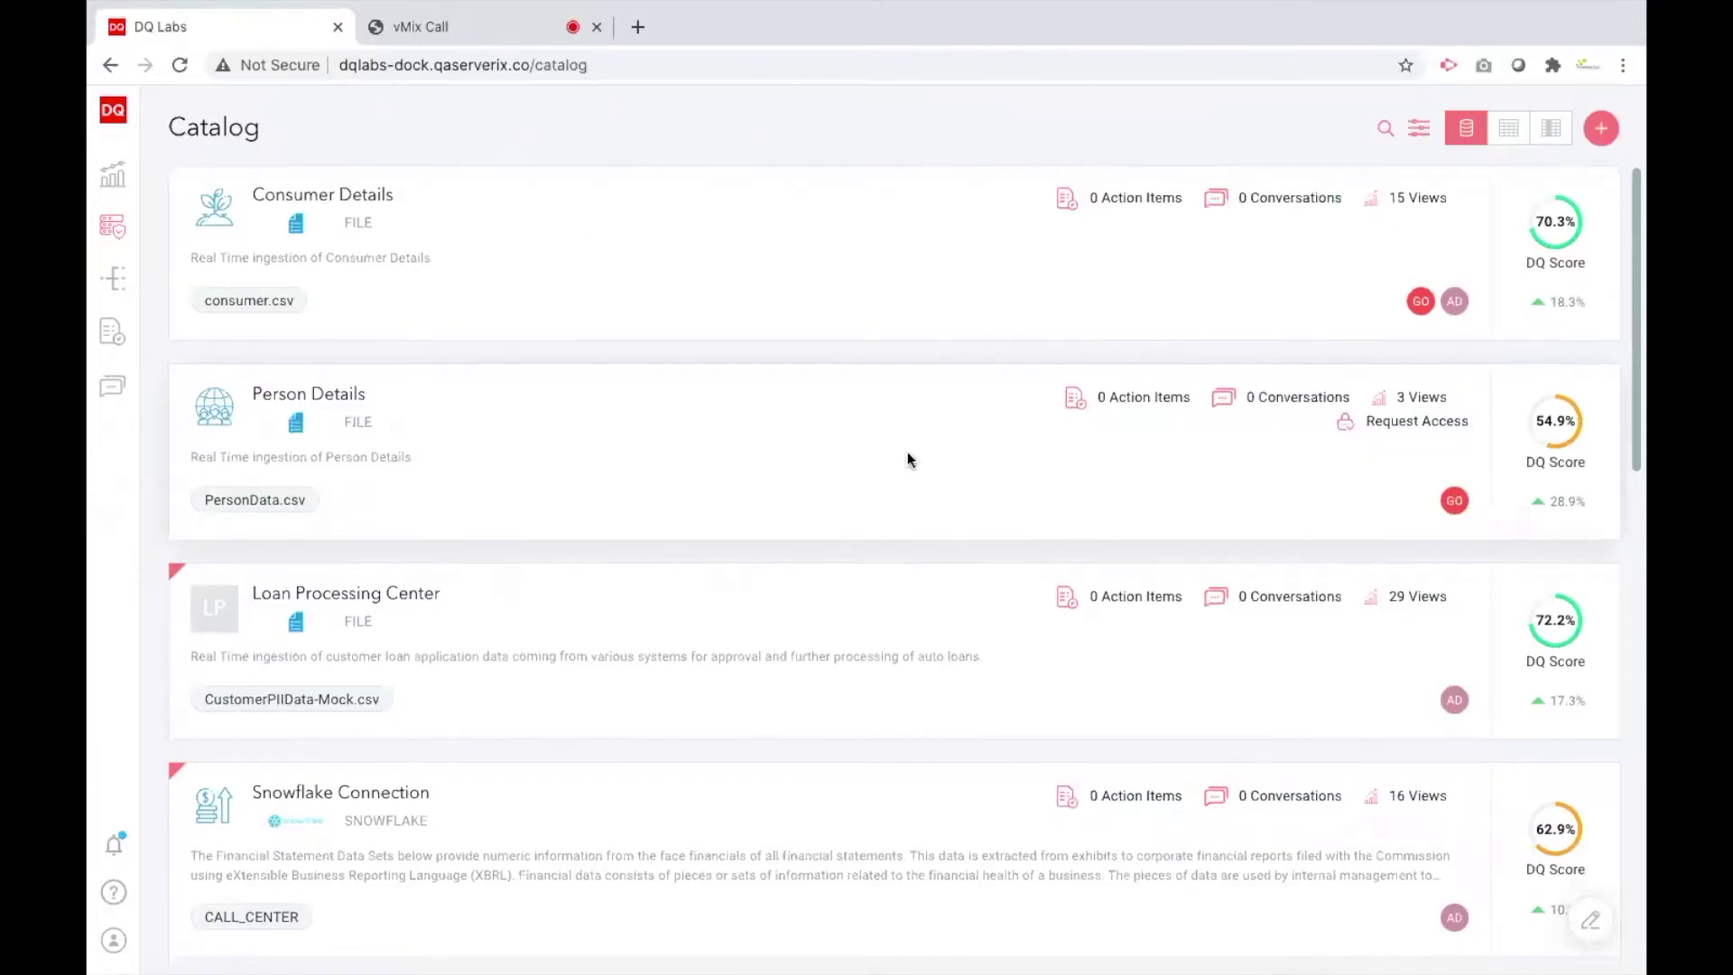
scroll(907, 451, down, 3)
scroll(908, 460, up, 3)
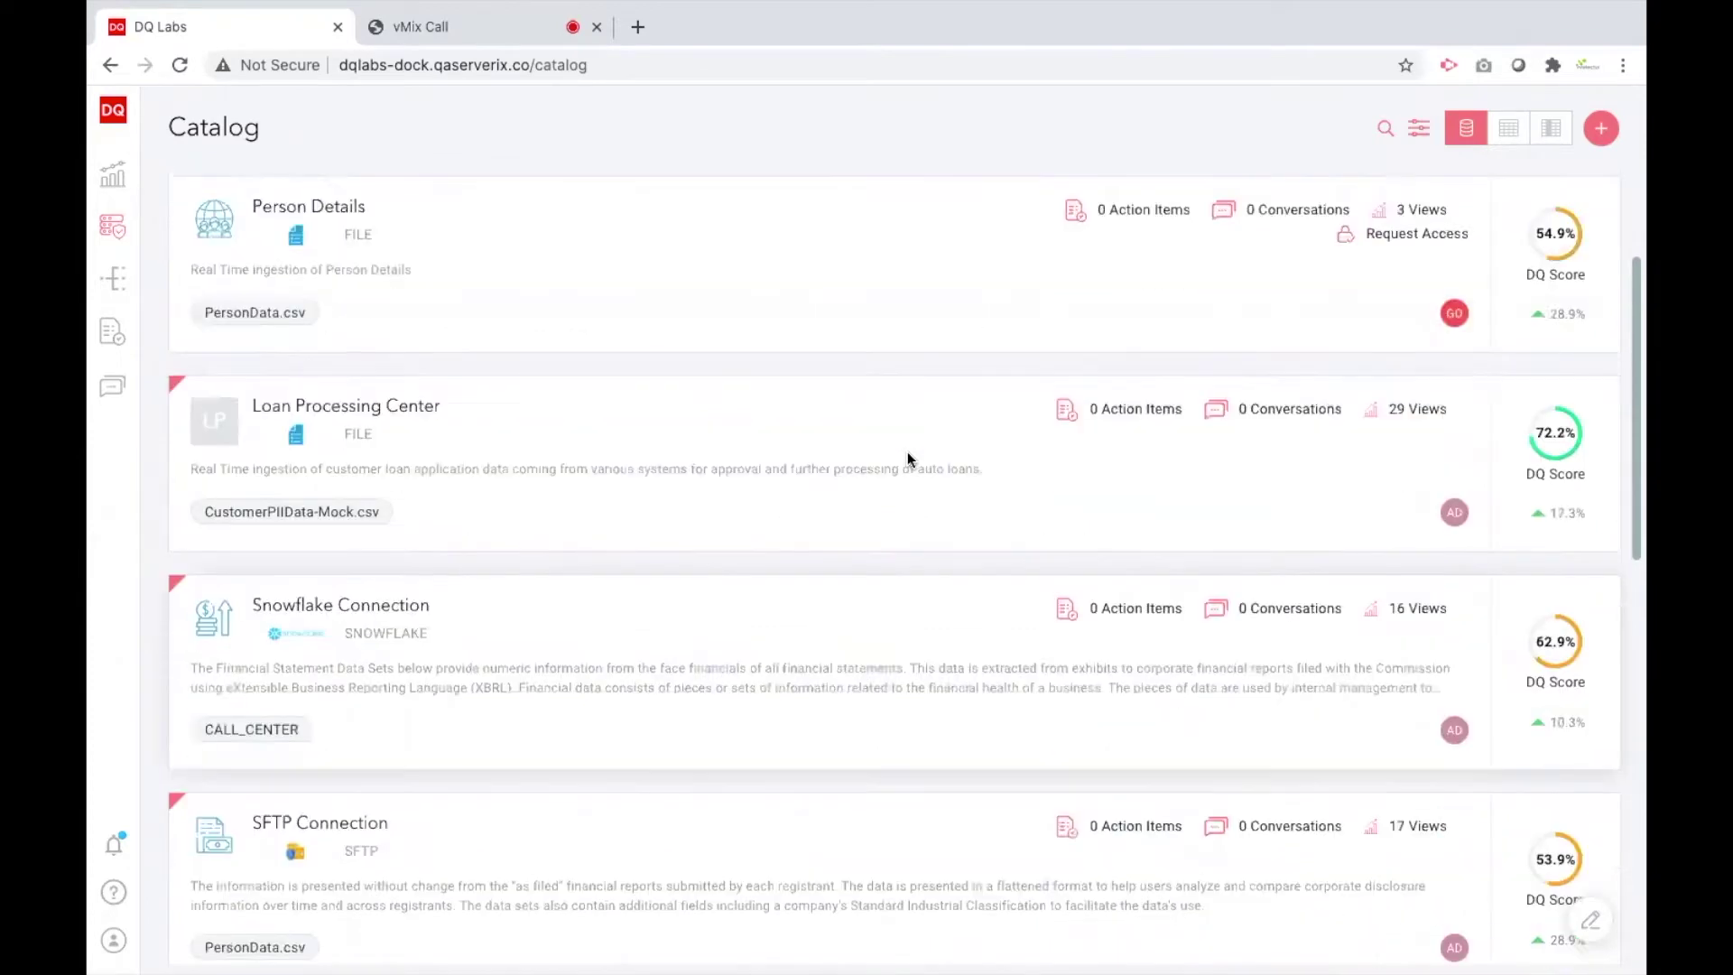
click(1419, 127)
click(1198, 142)
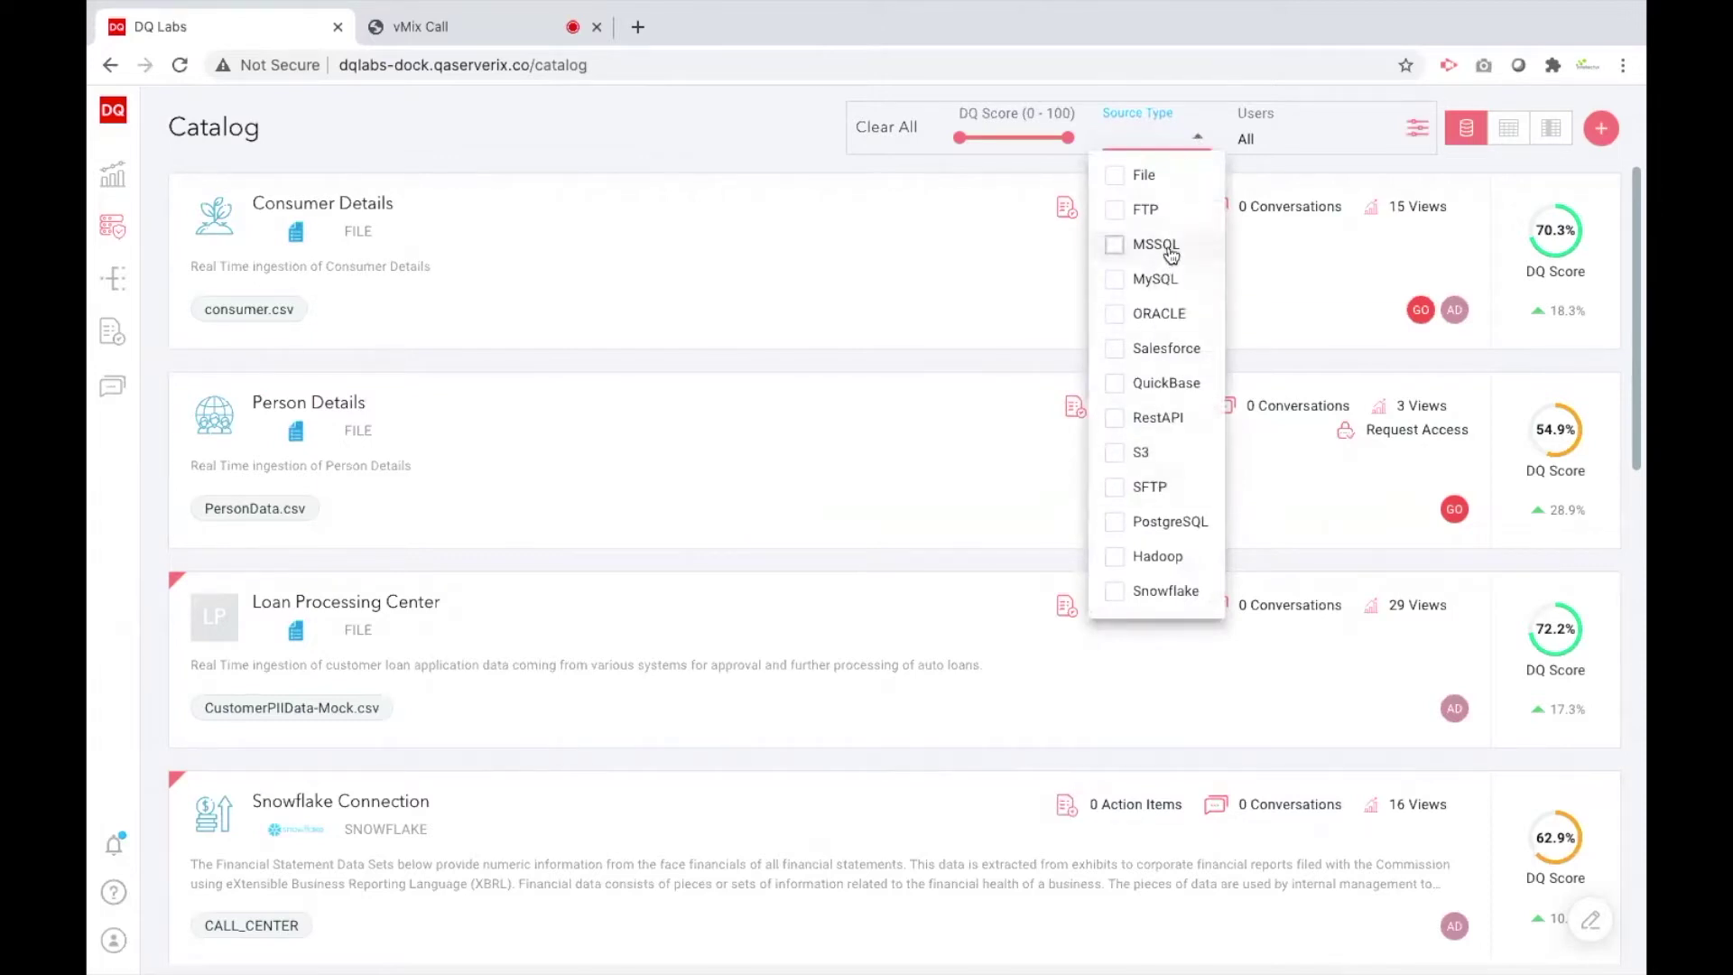
click(697, 119)
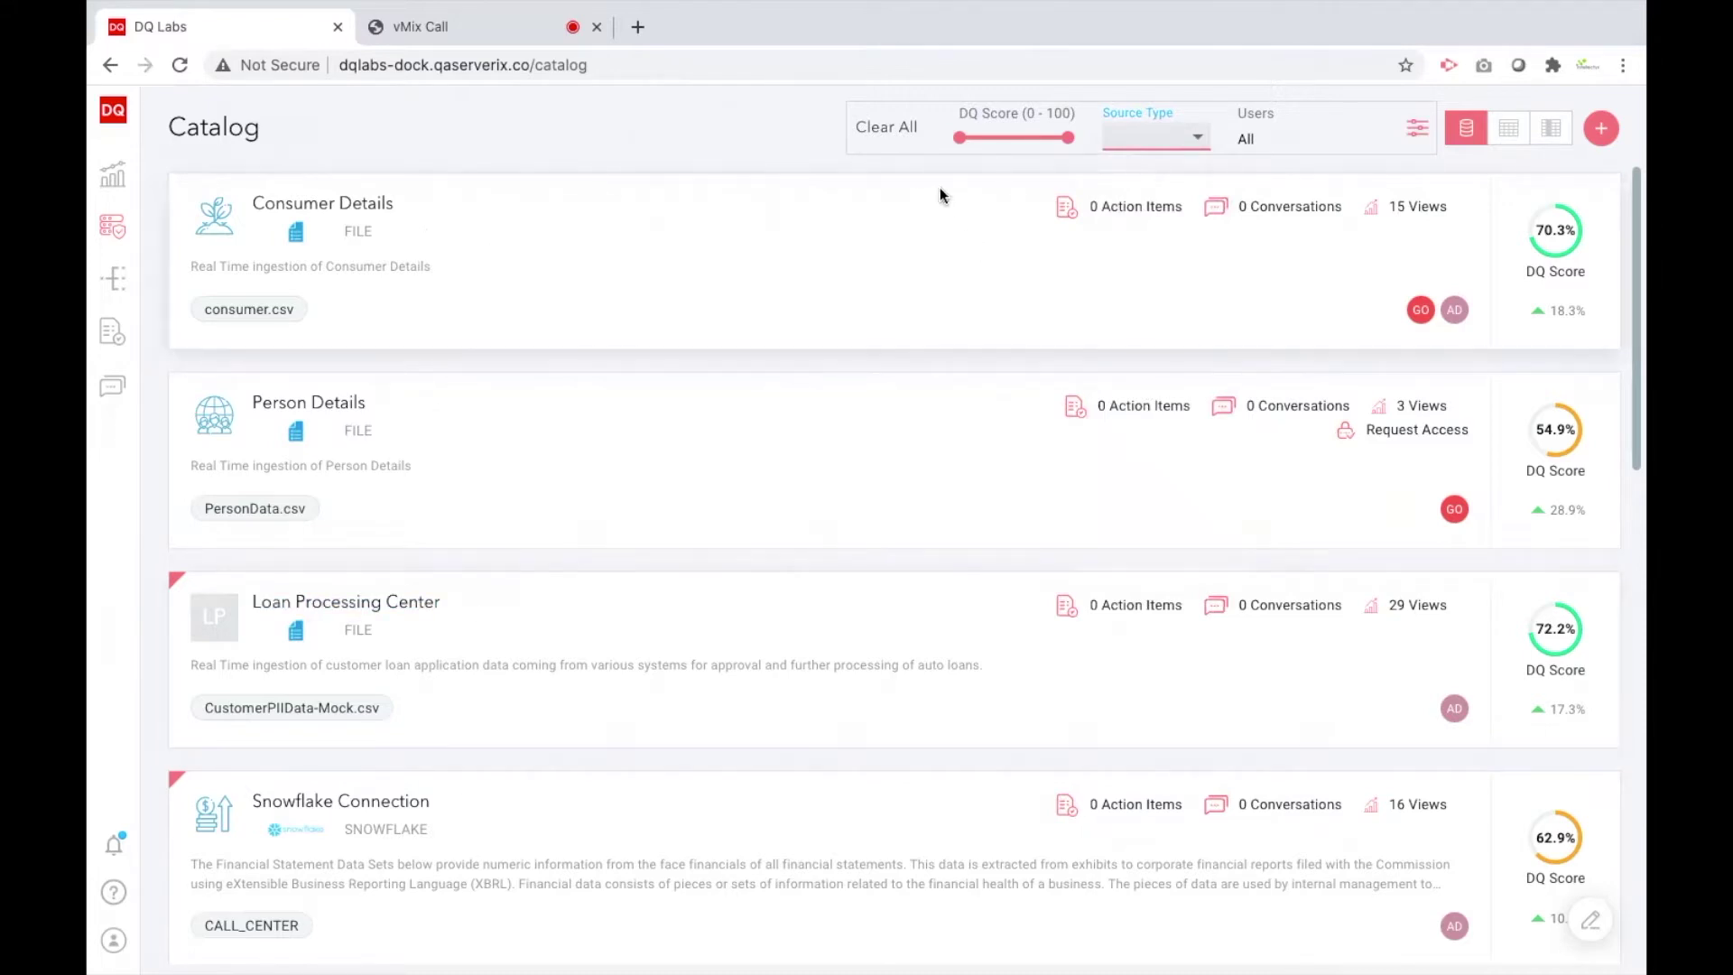
click(1418, 132)
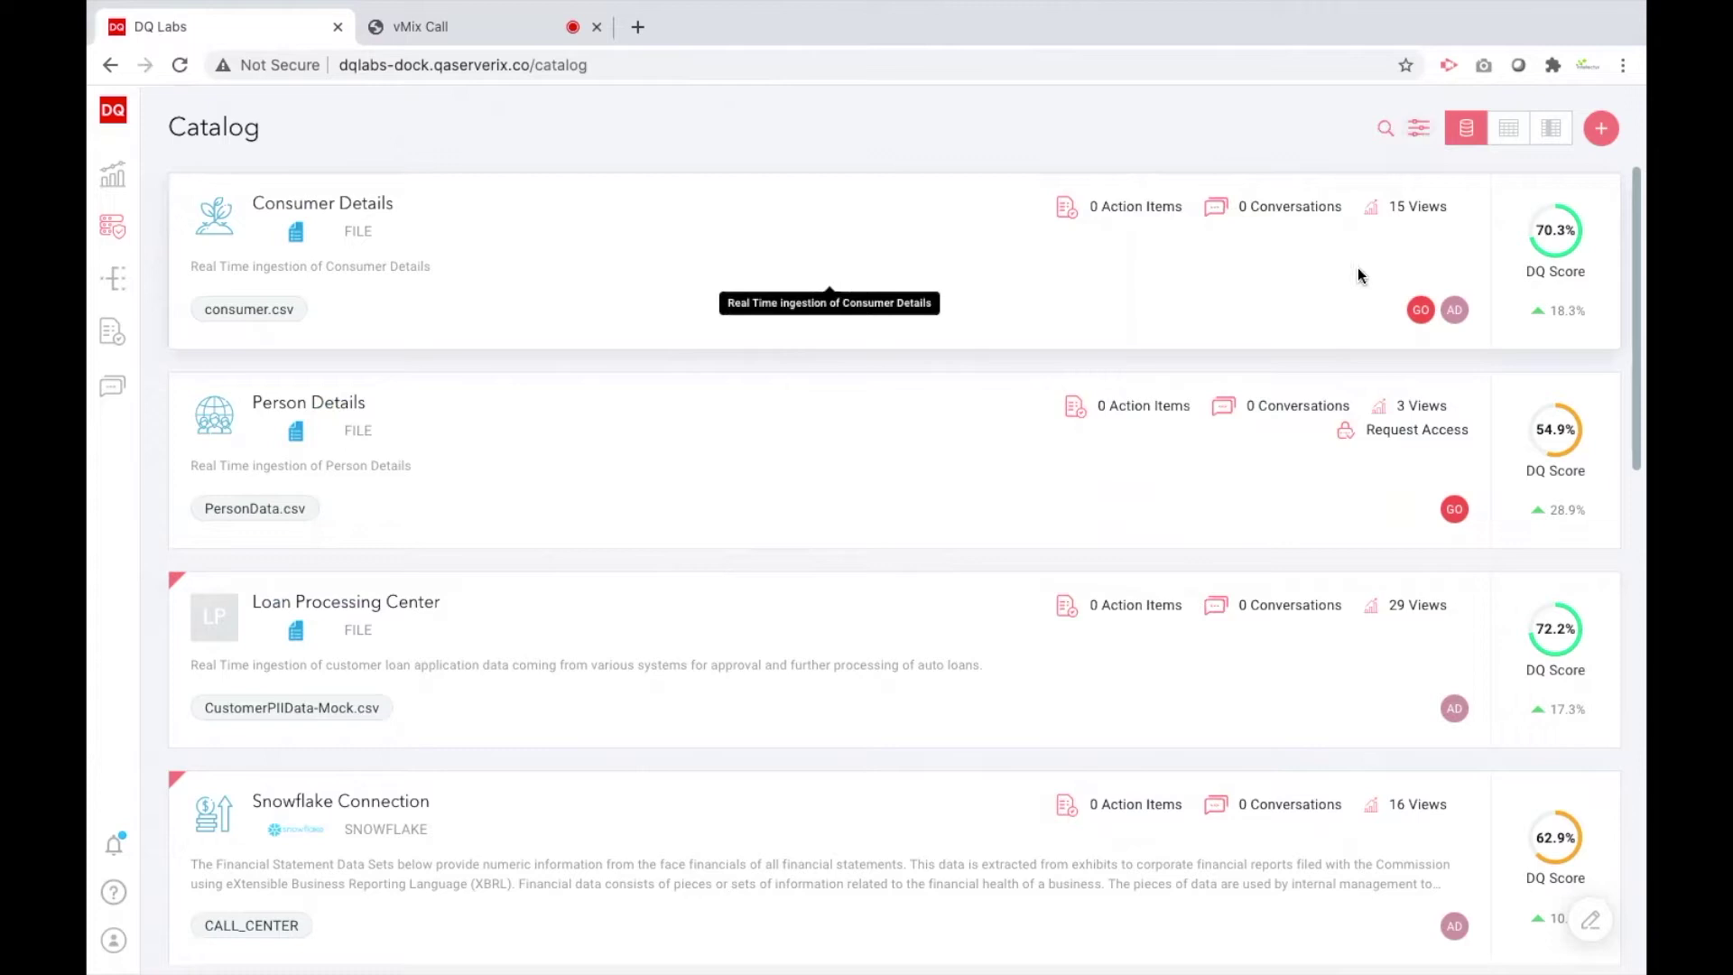
Search the catalog for 'sal' and raise the DQ Score filter's minimum to 70
click(1382, 128)
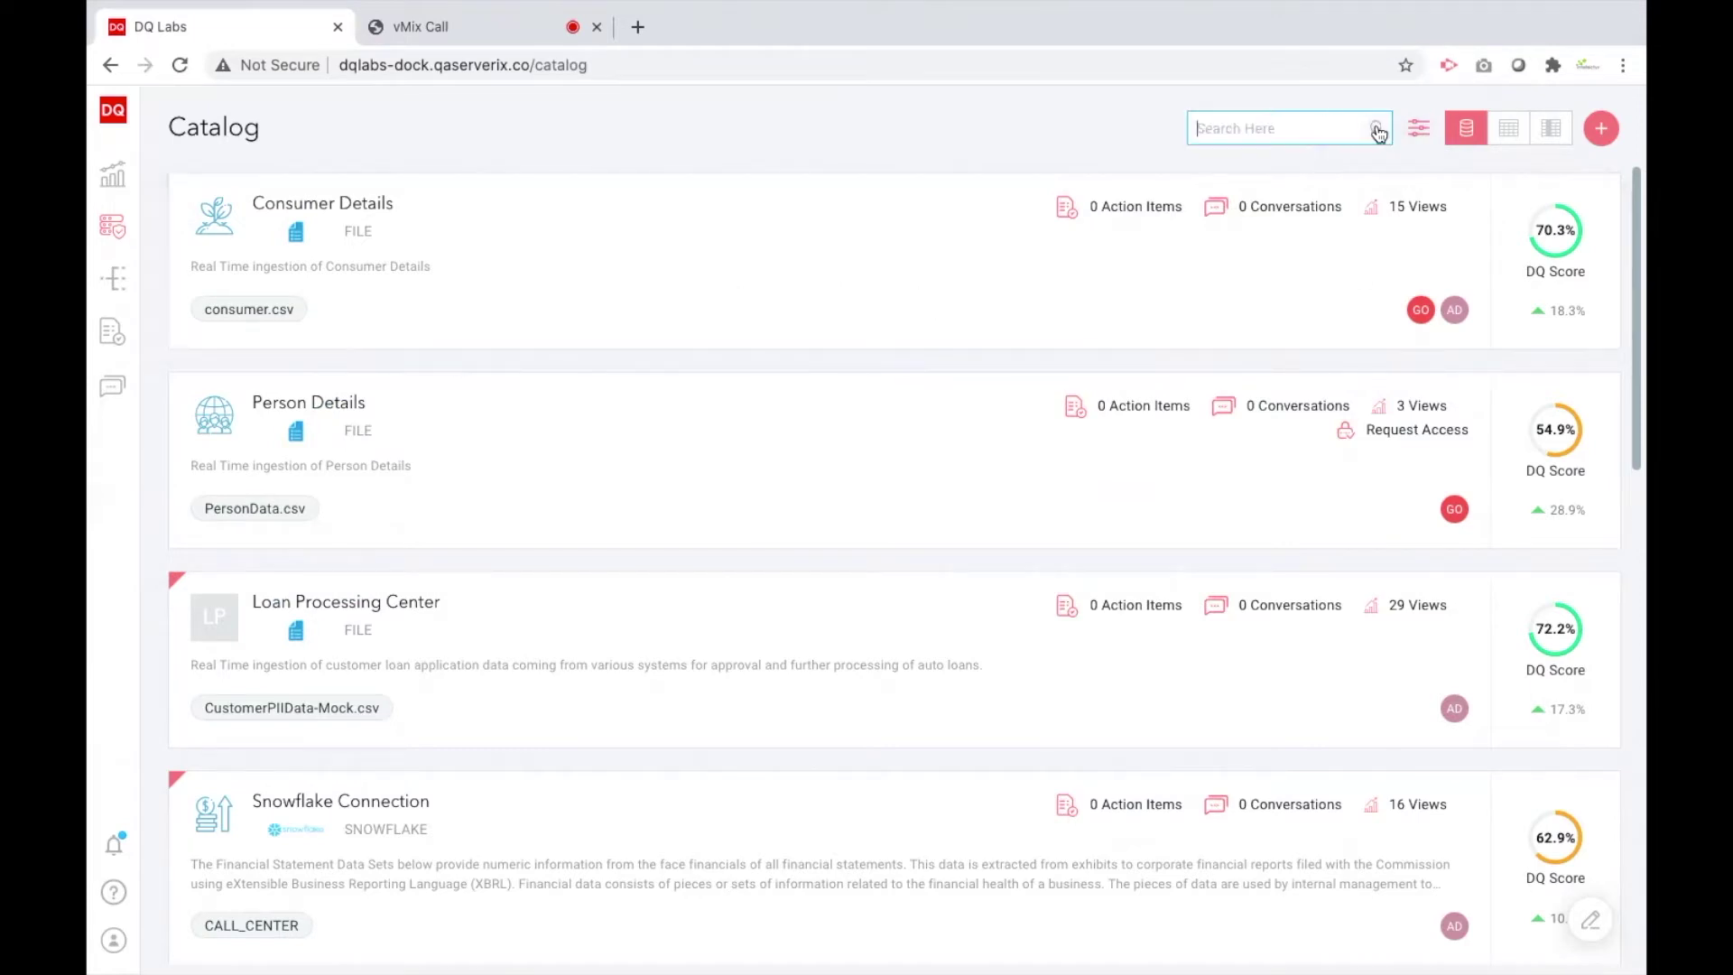
text(s)
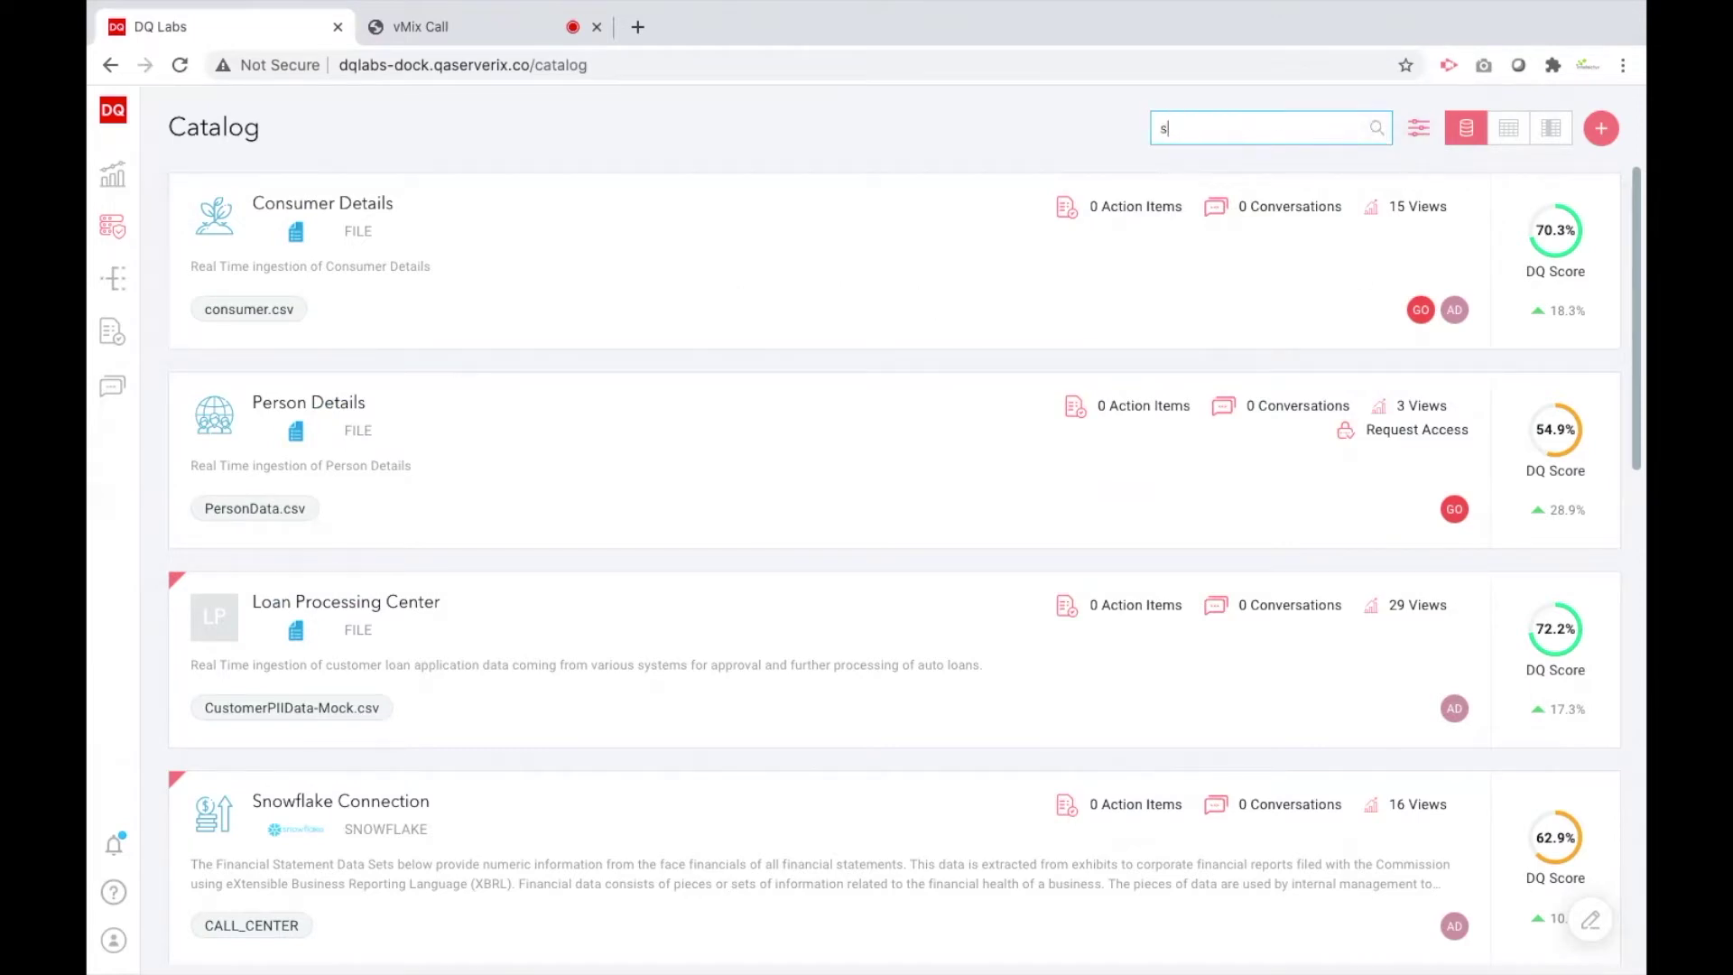
text(alary)
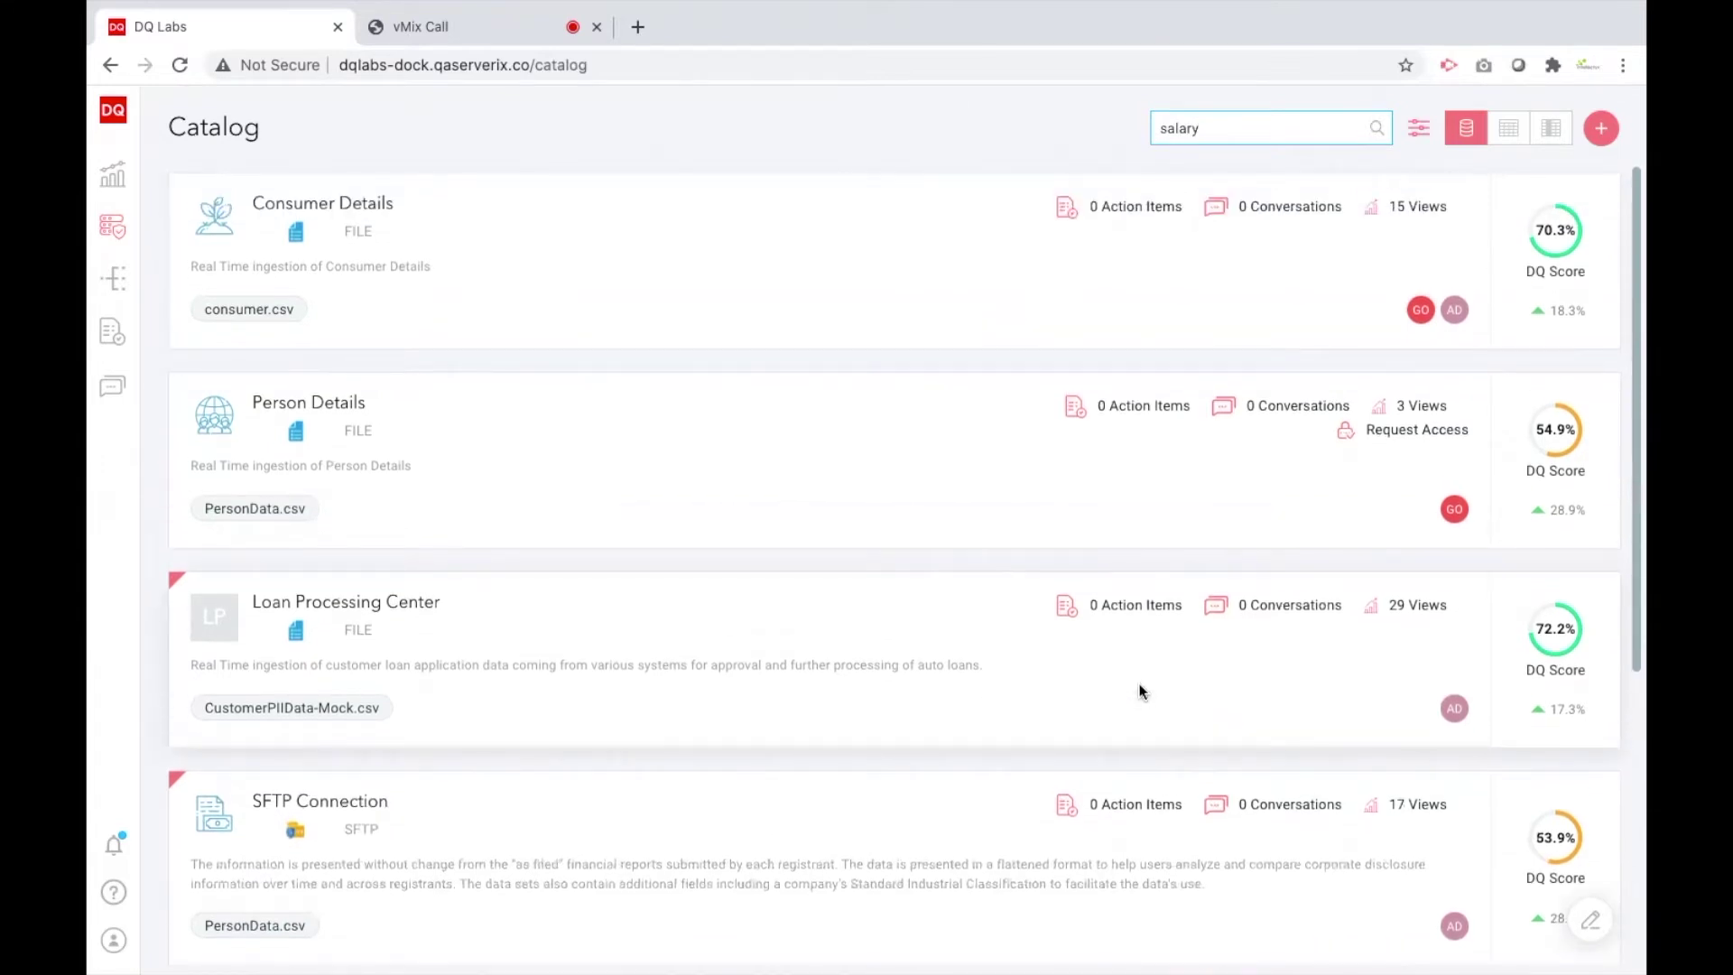
click(1421, 136)
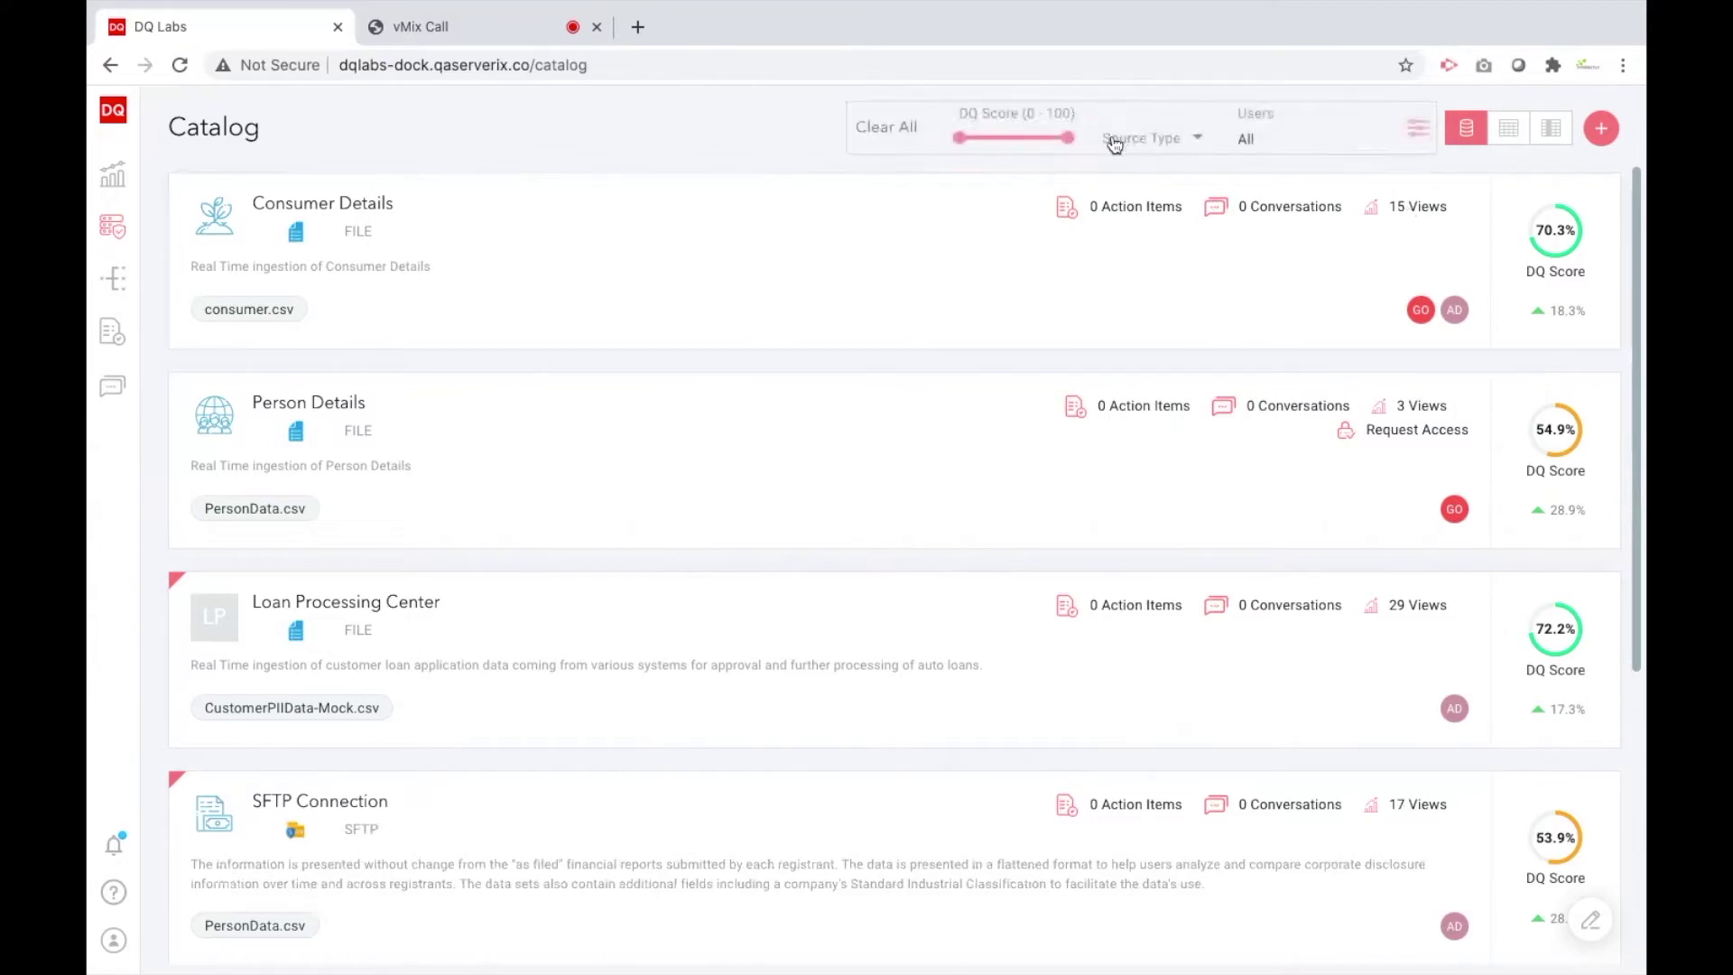
mouse_move(969, 147)
drag(964, 146, 1014, 139)
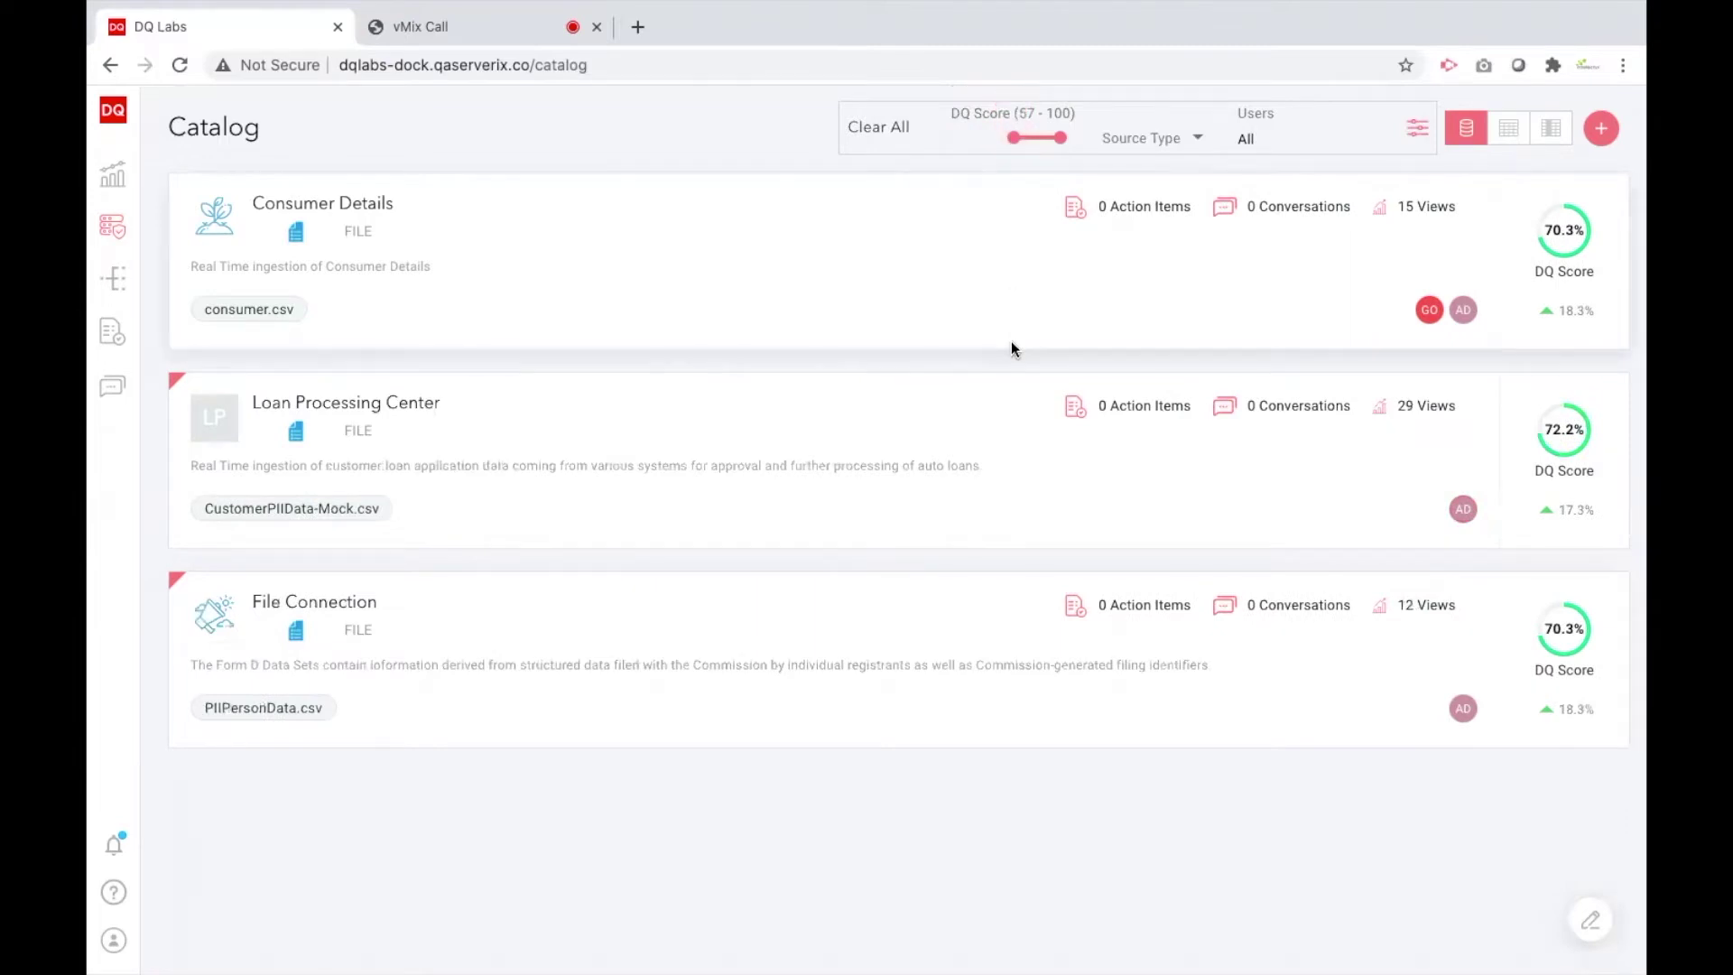
mouse_move(1023, 146)
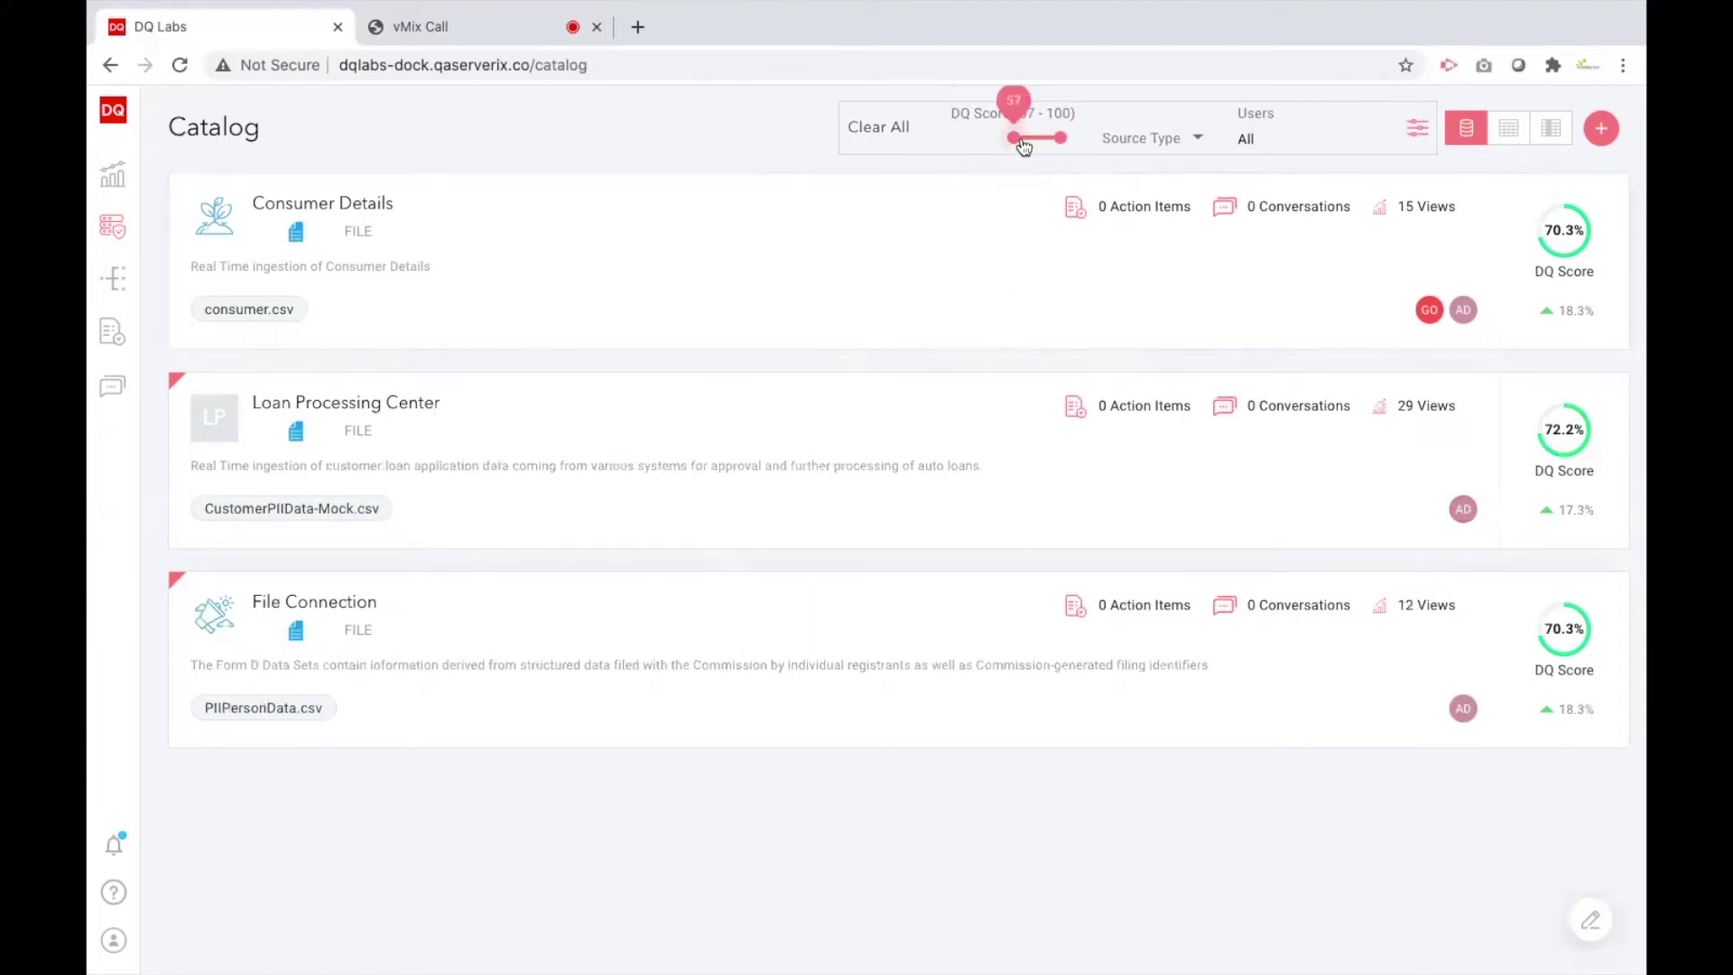
drag(1022, 146, 1030, 147)
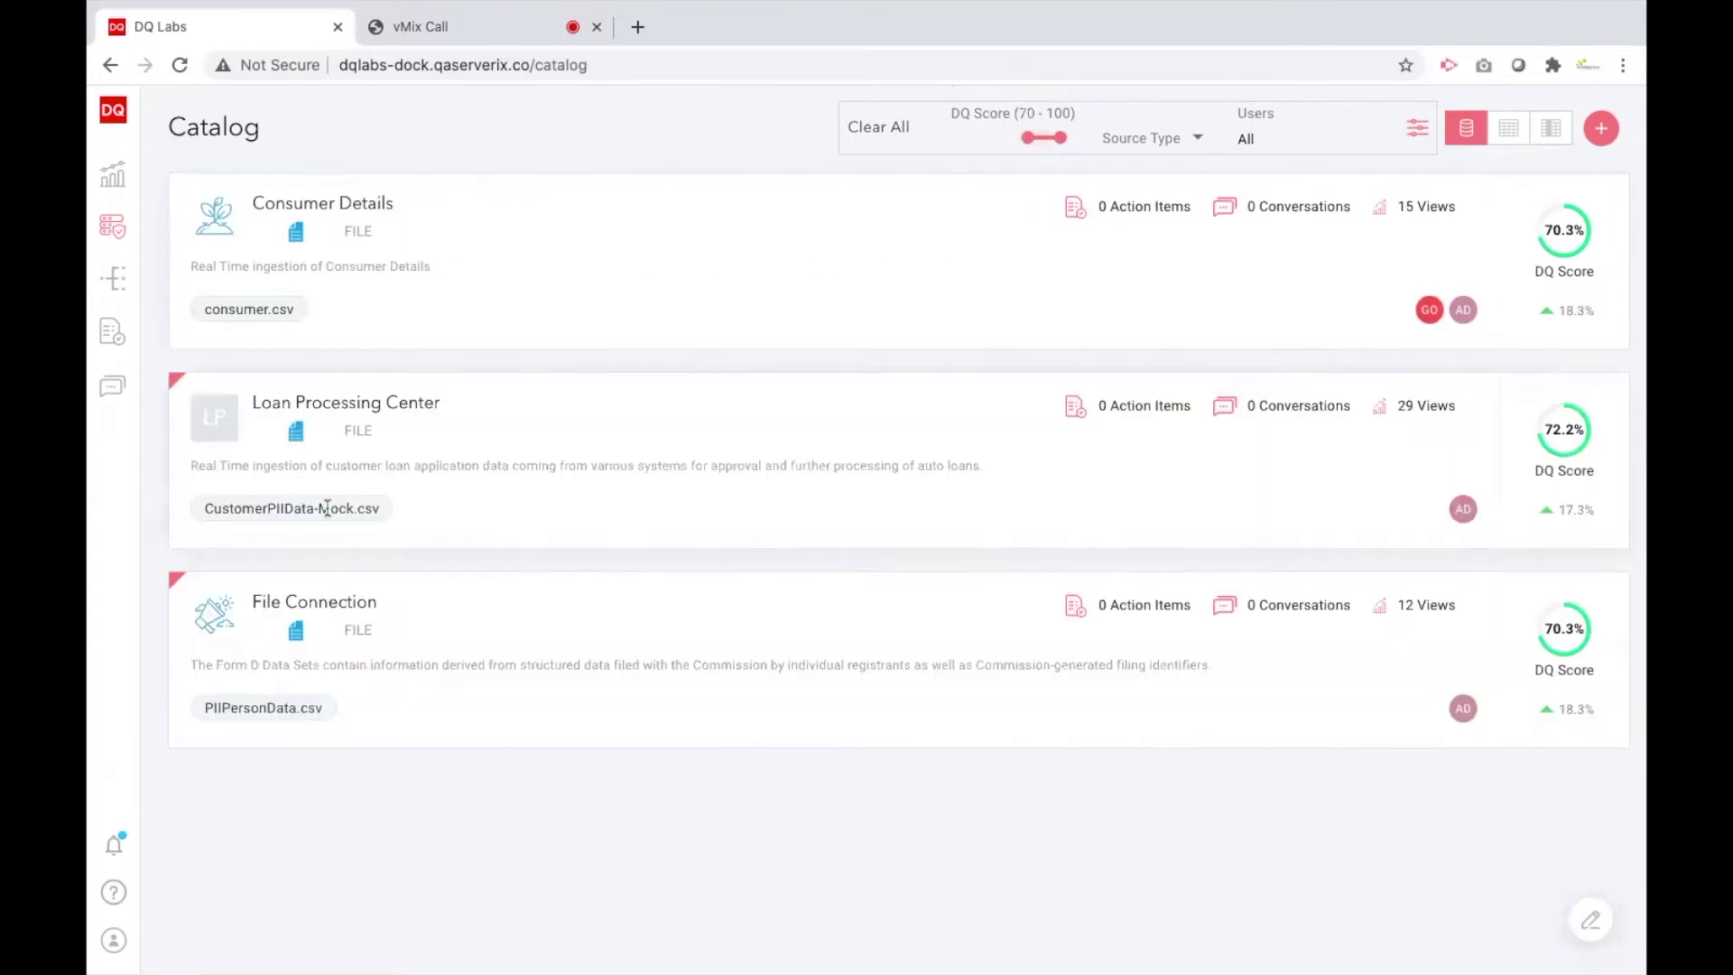
Open CustomerPIIData-Mock.csv, browse its Attributes (17) records, then go back to the Catalog
click(327, 513)
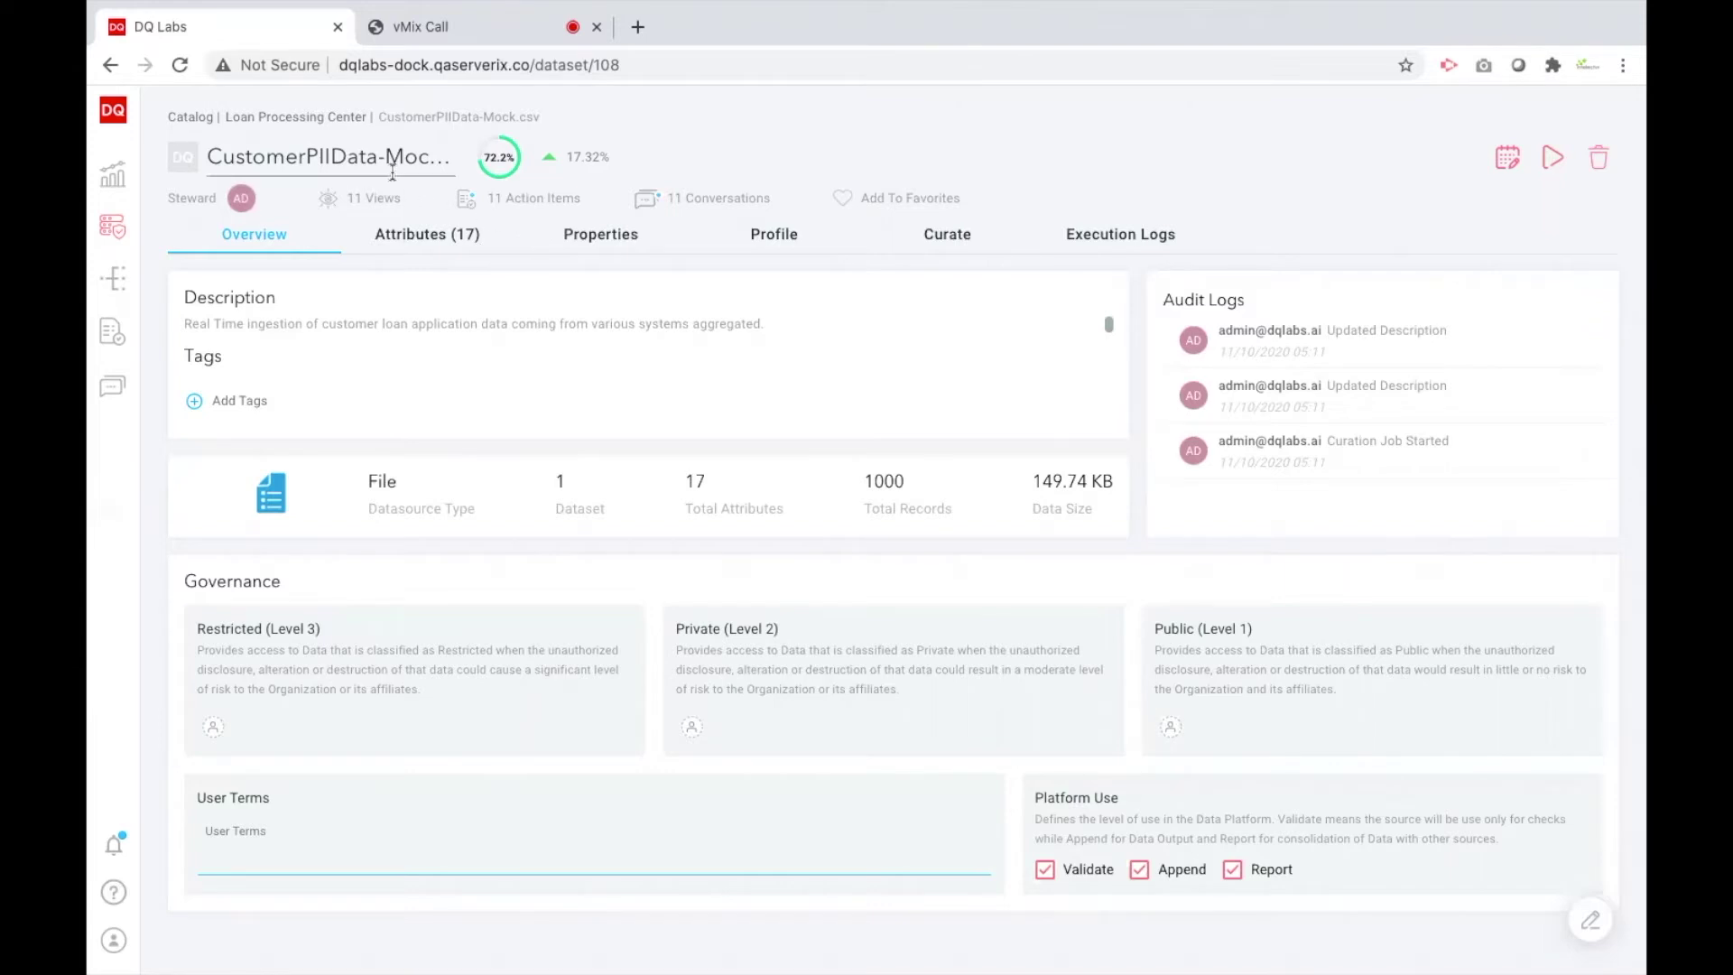
click(472, 237)
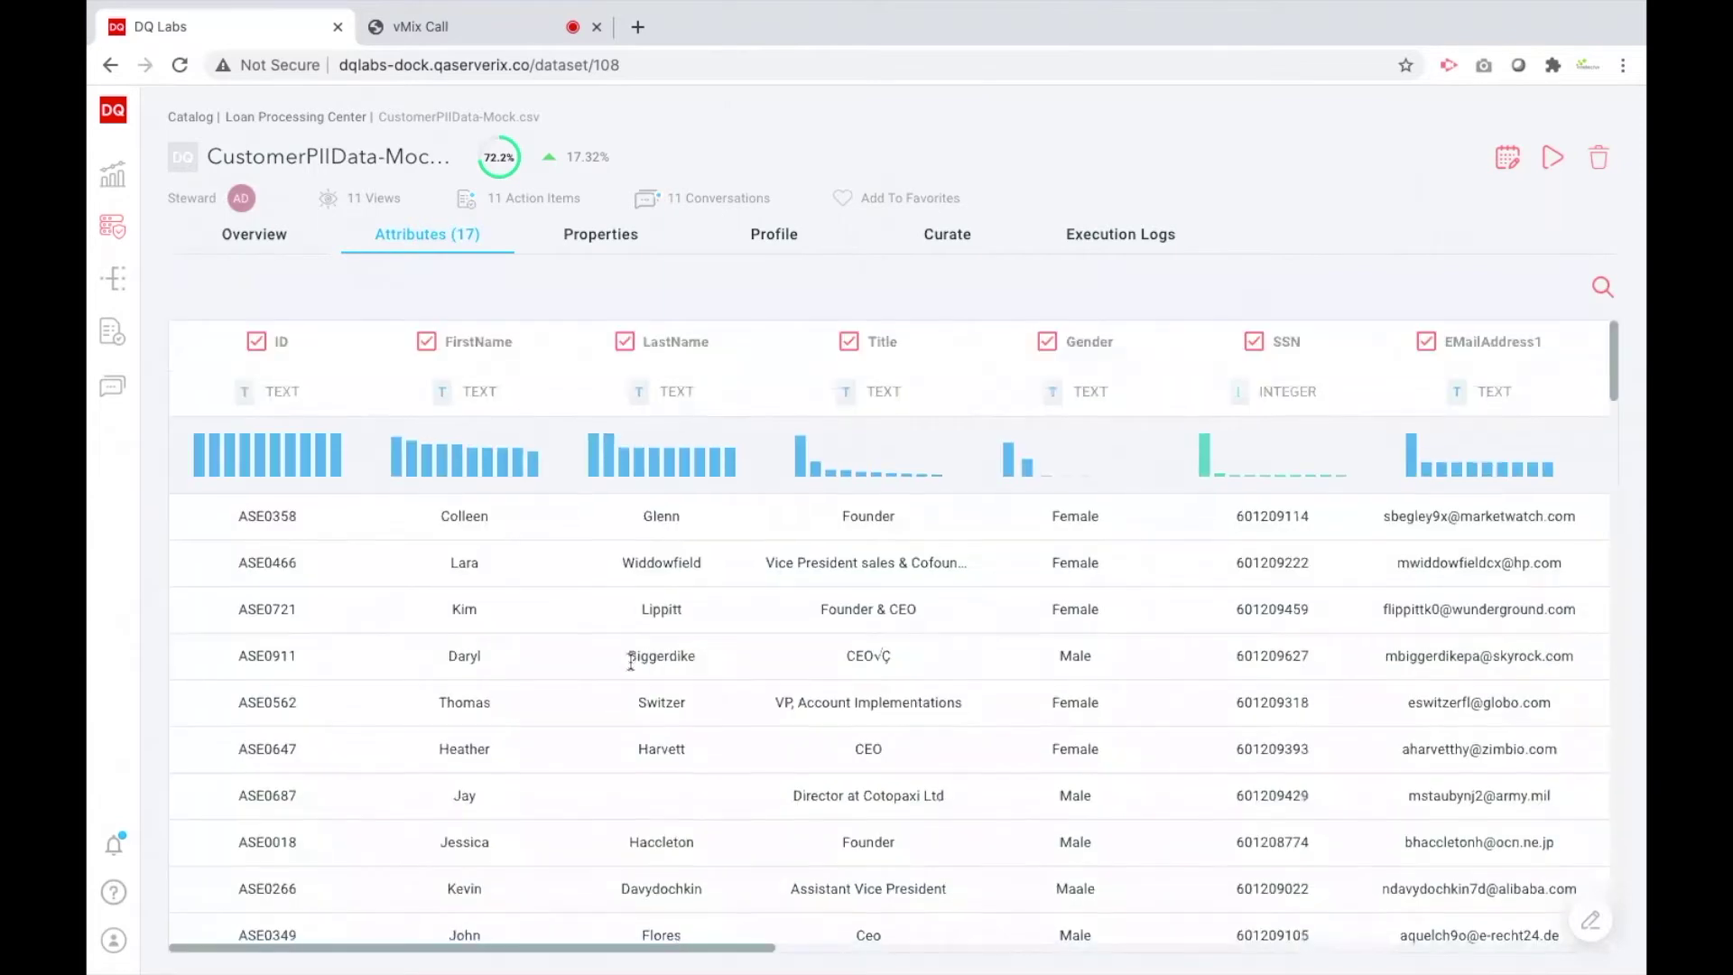
scroll(631, 664, down, 3)
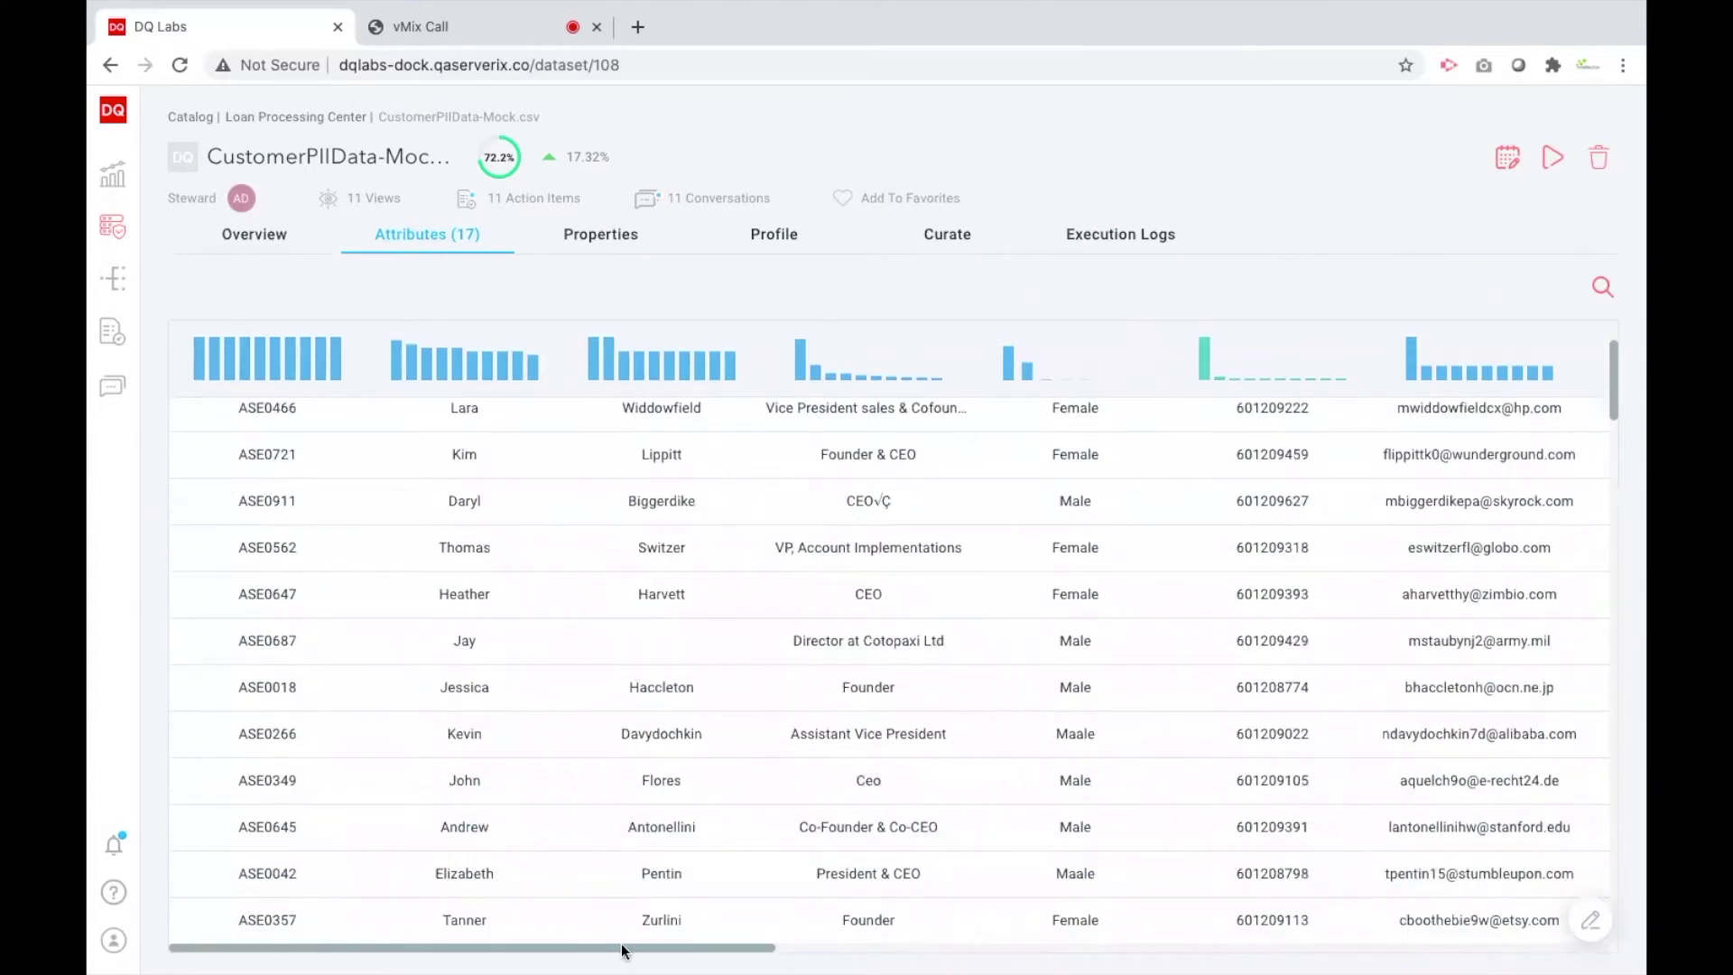
drag(622, 949, 685, 943)
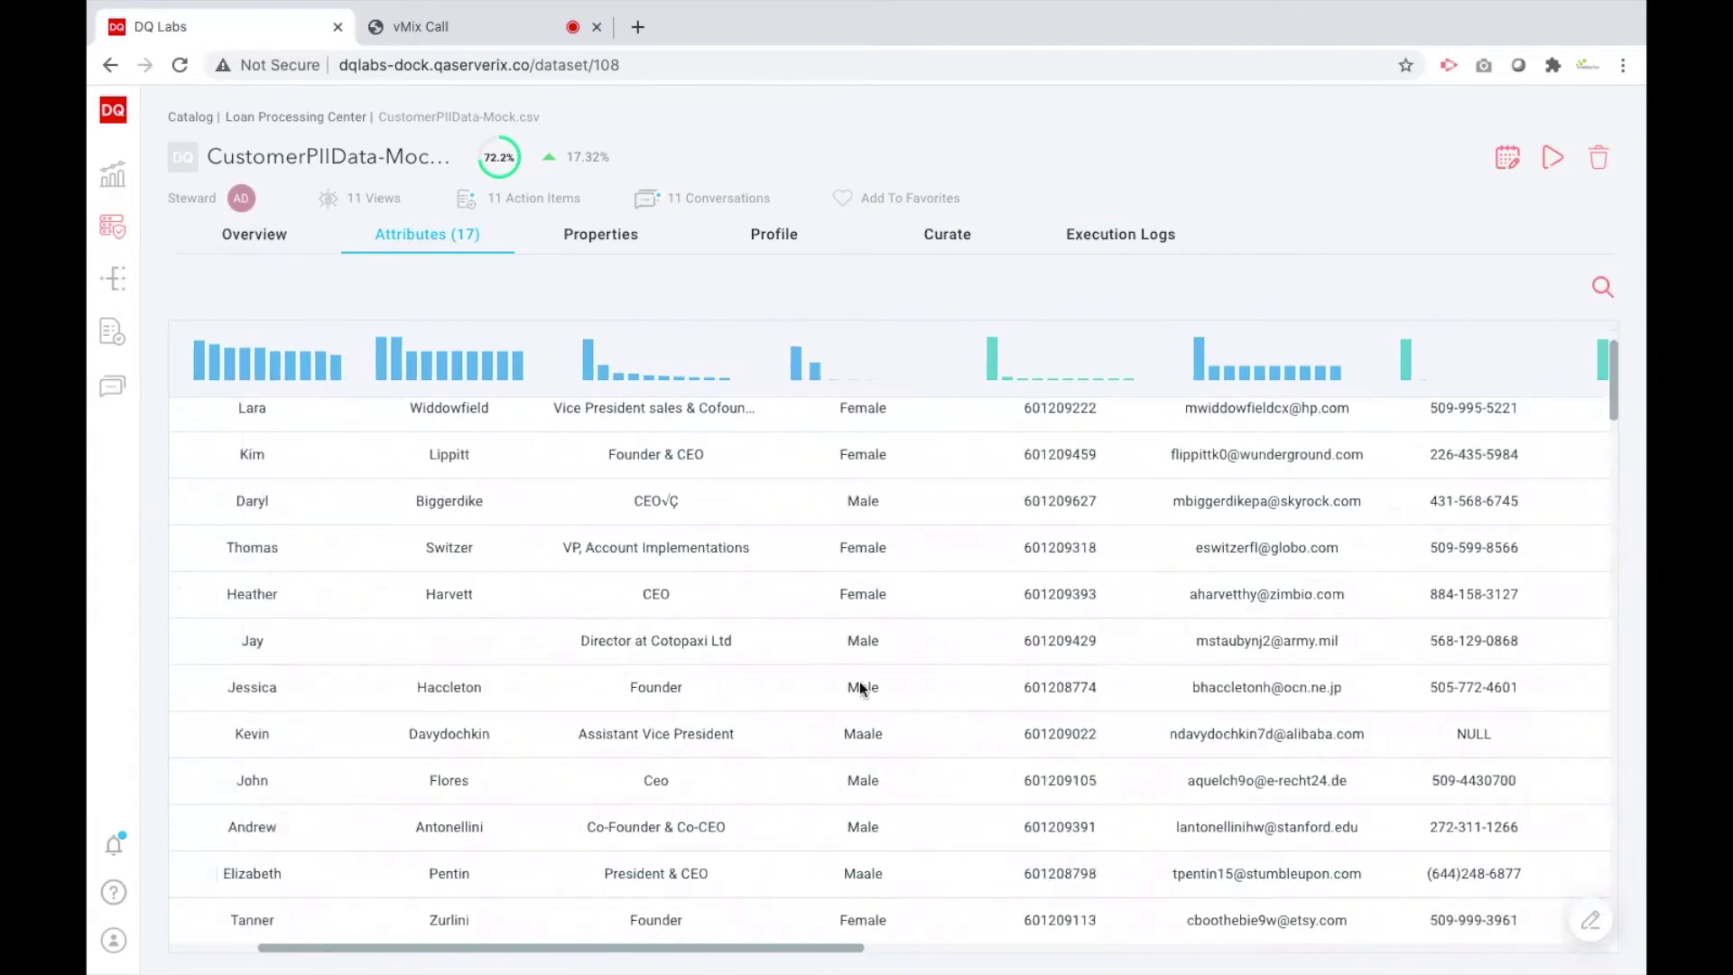
click(180, 116)
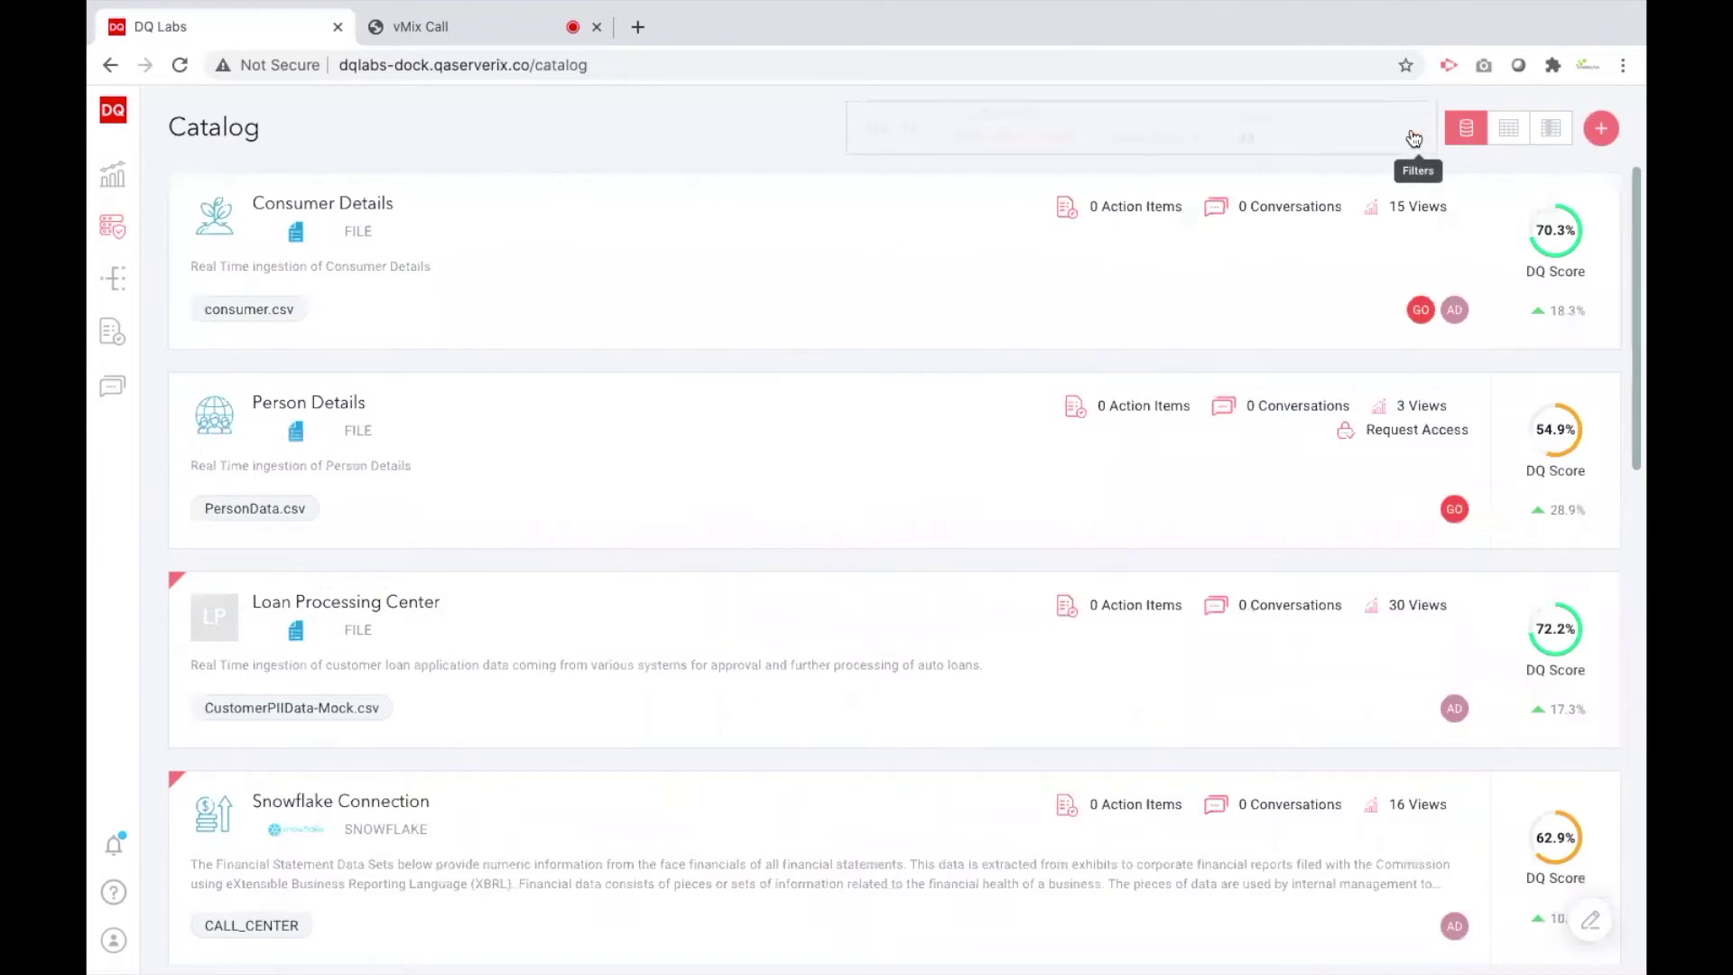
Switch the Catalog to attribute view, listing fields like FirstName and Gender with sensitivity levels
click(1419, 128)
click(1140, 142)
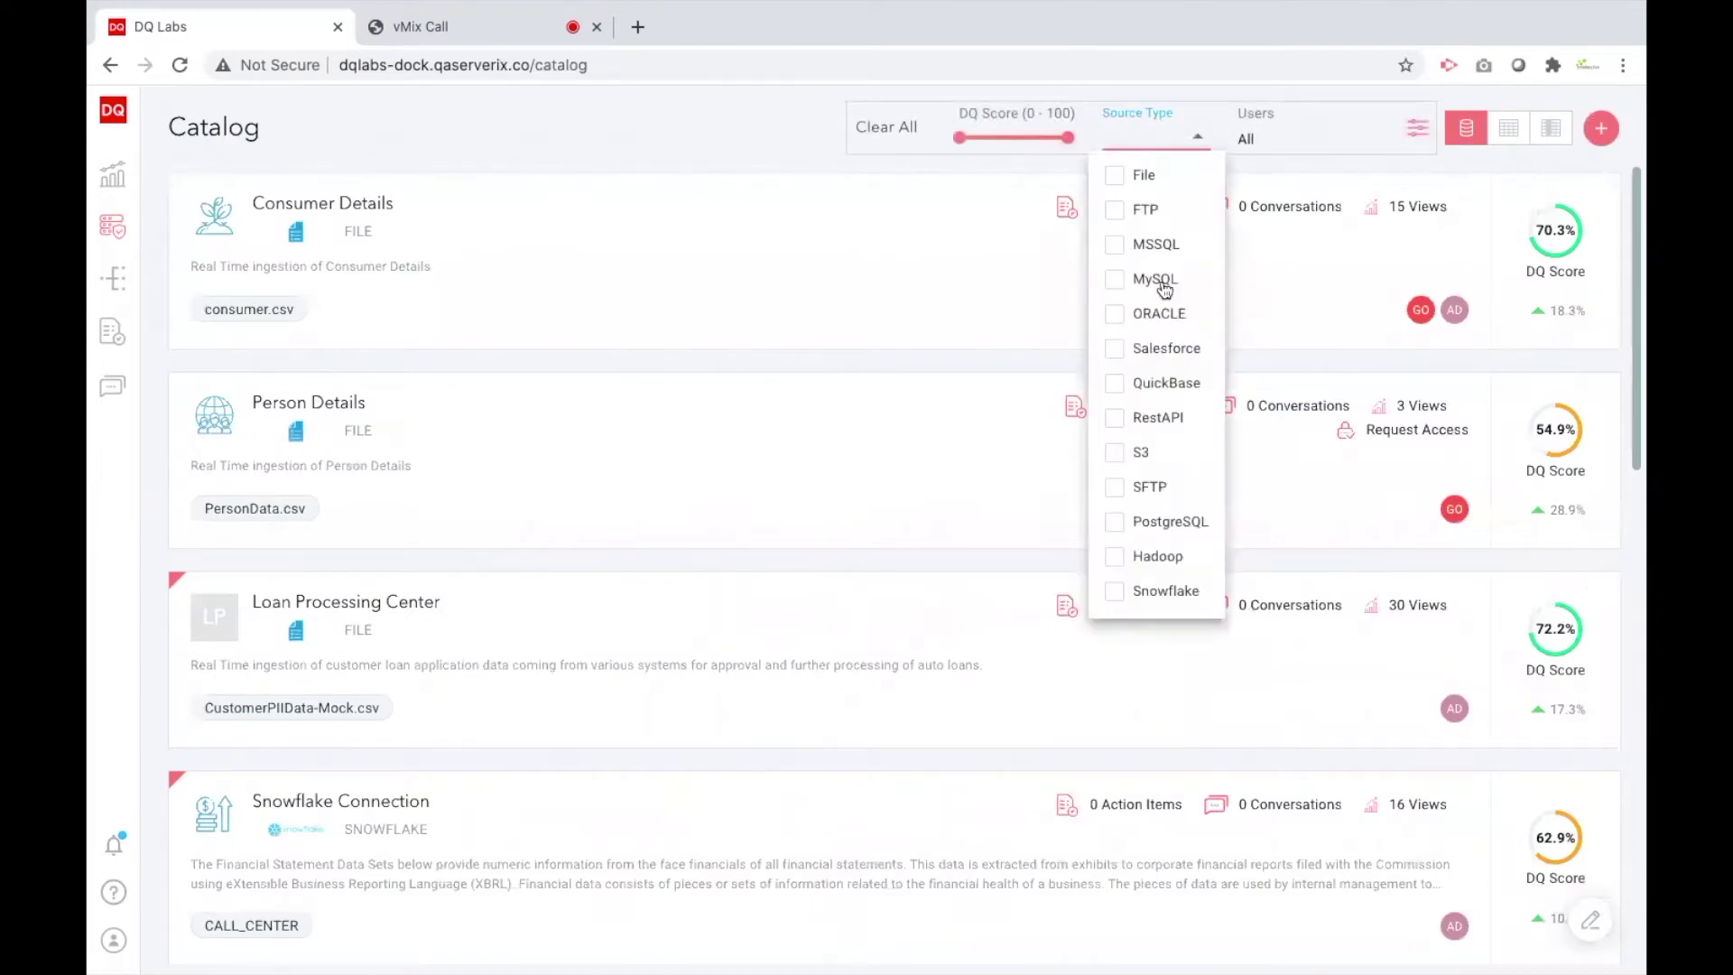
click(1266, 145)
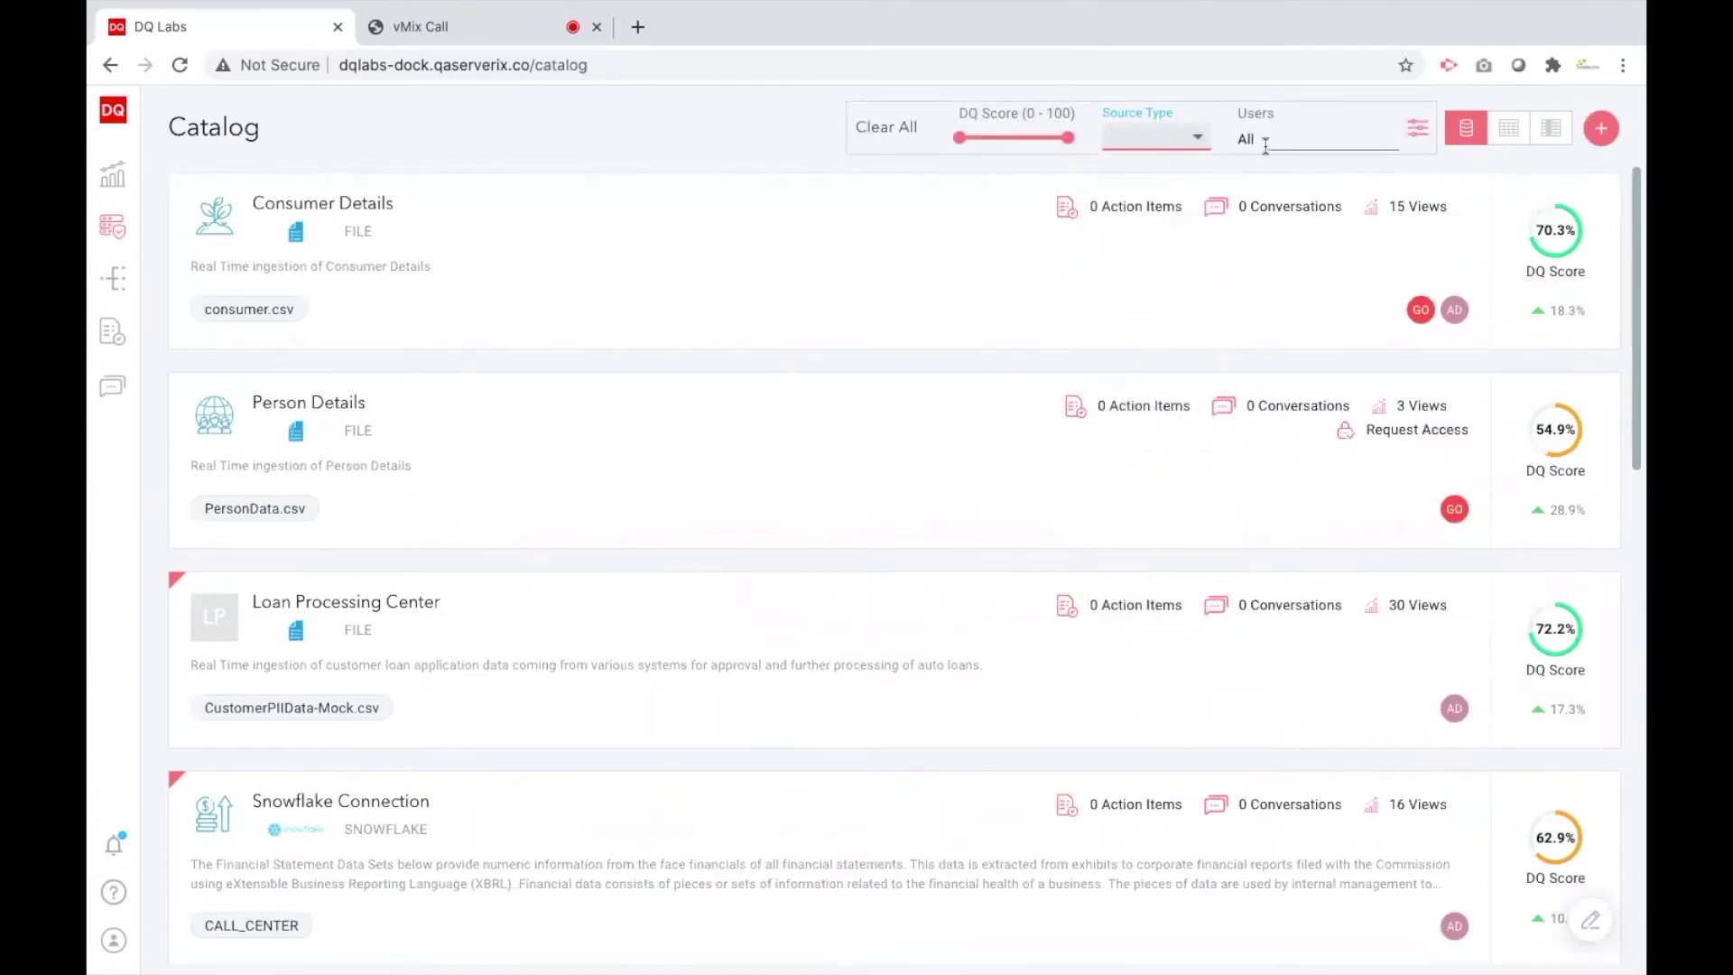
click(1509, 128)
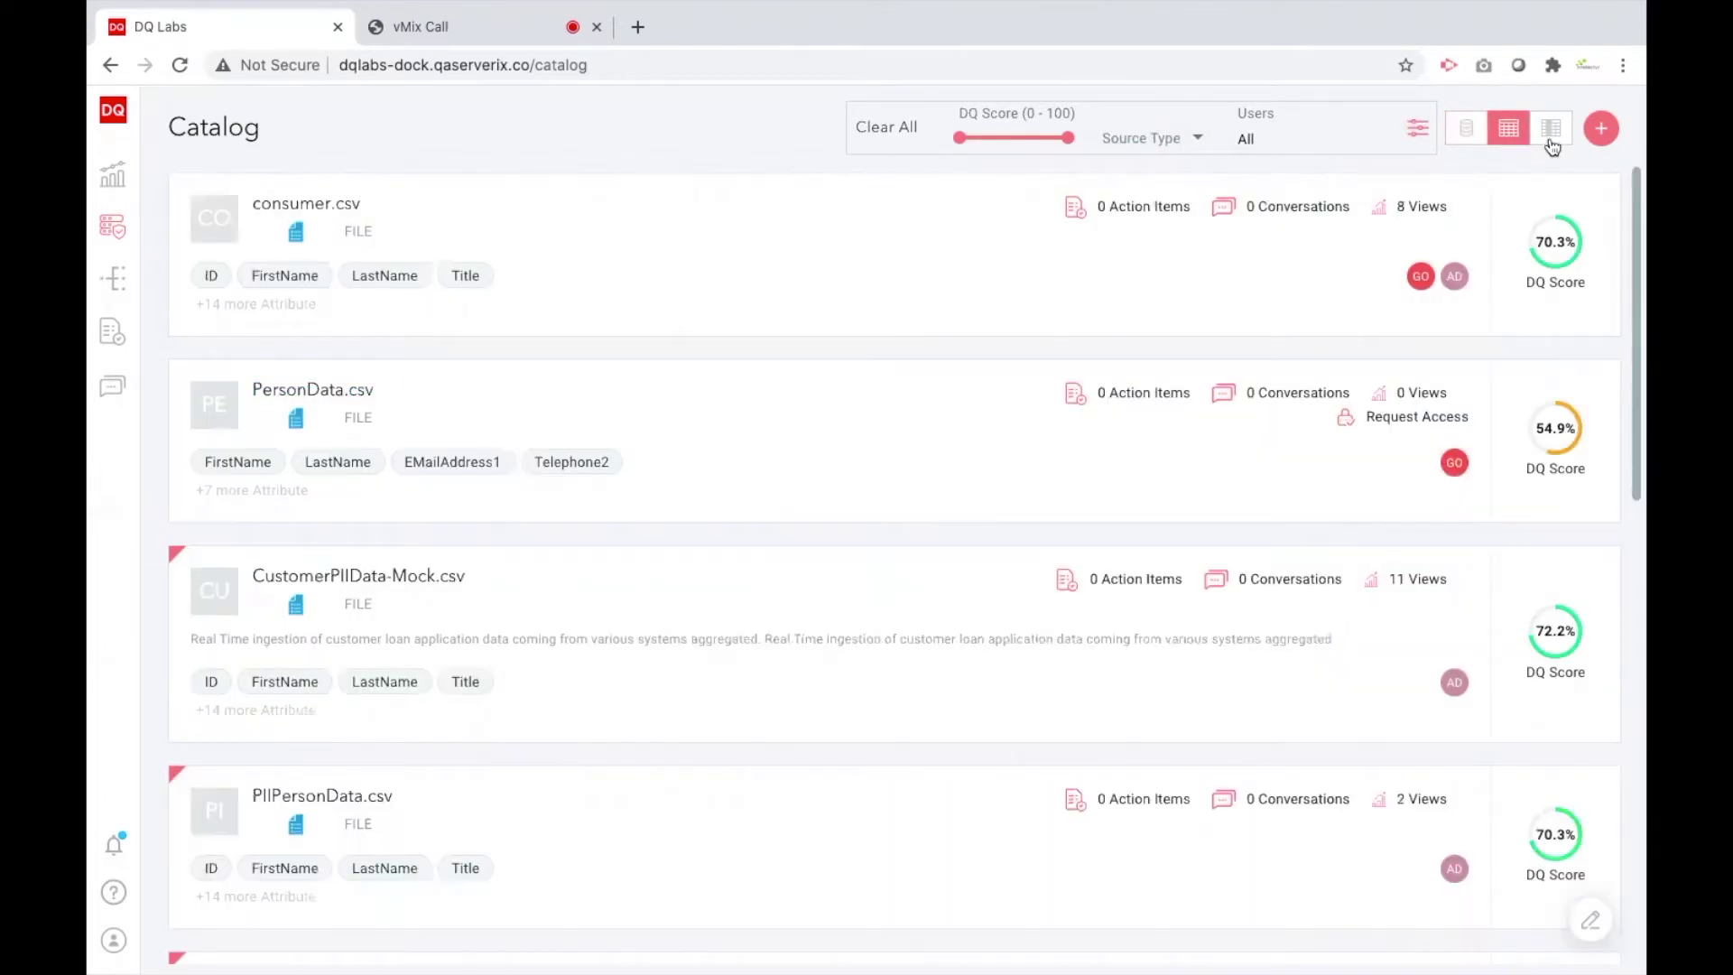
click(1550, 133)
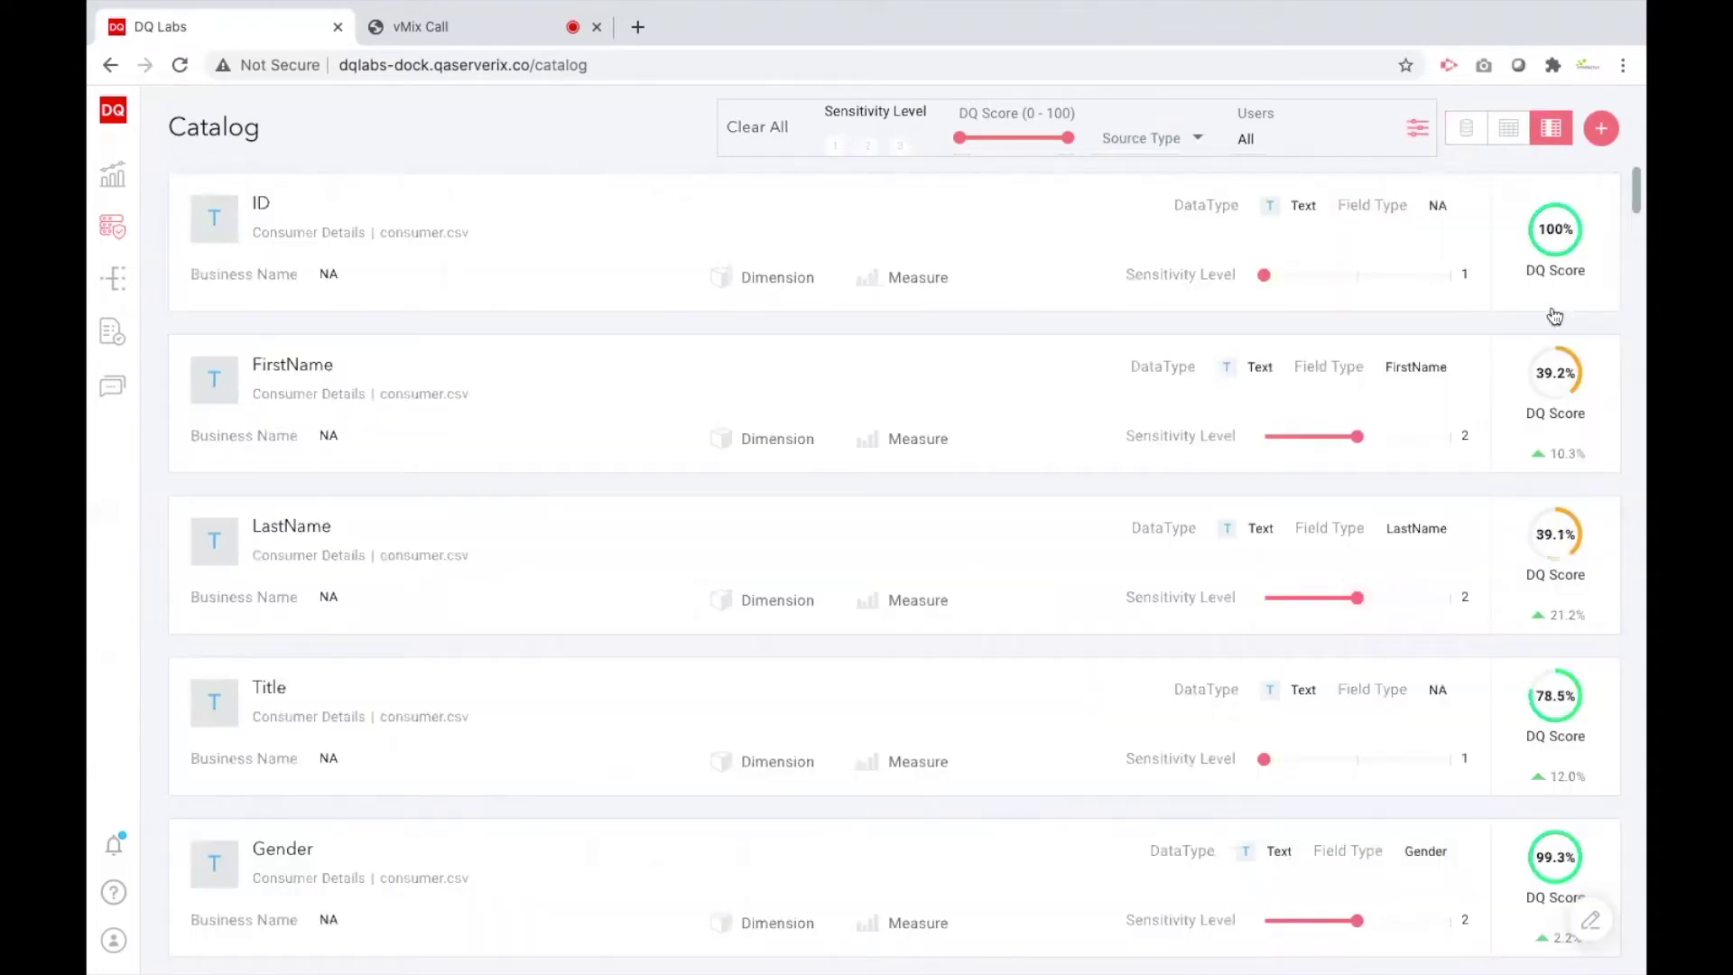
scroll(1554, 722, down, 1)
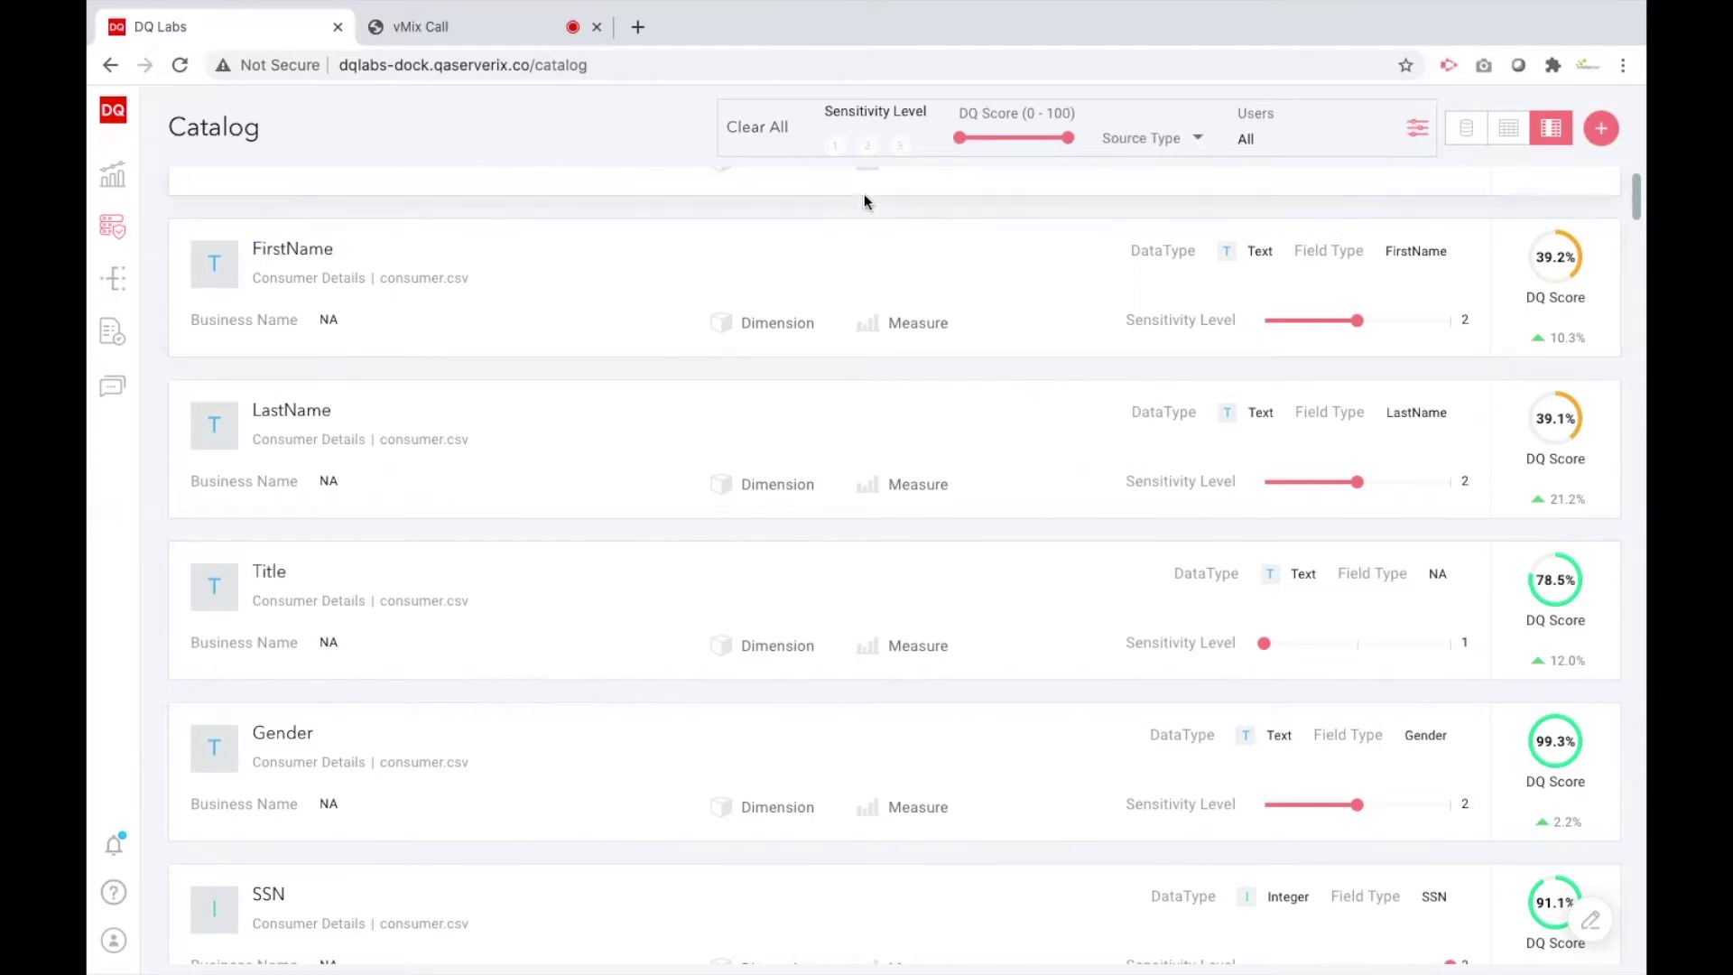
Filter attributes to sensitivity level 3, leaving fields like EMailAddress1, Telephone2 and MobilePhone
click(900, 146)
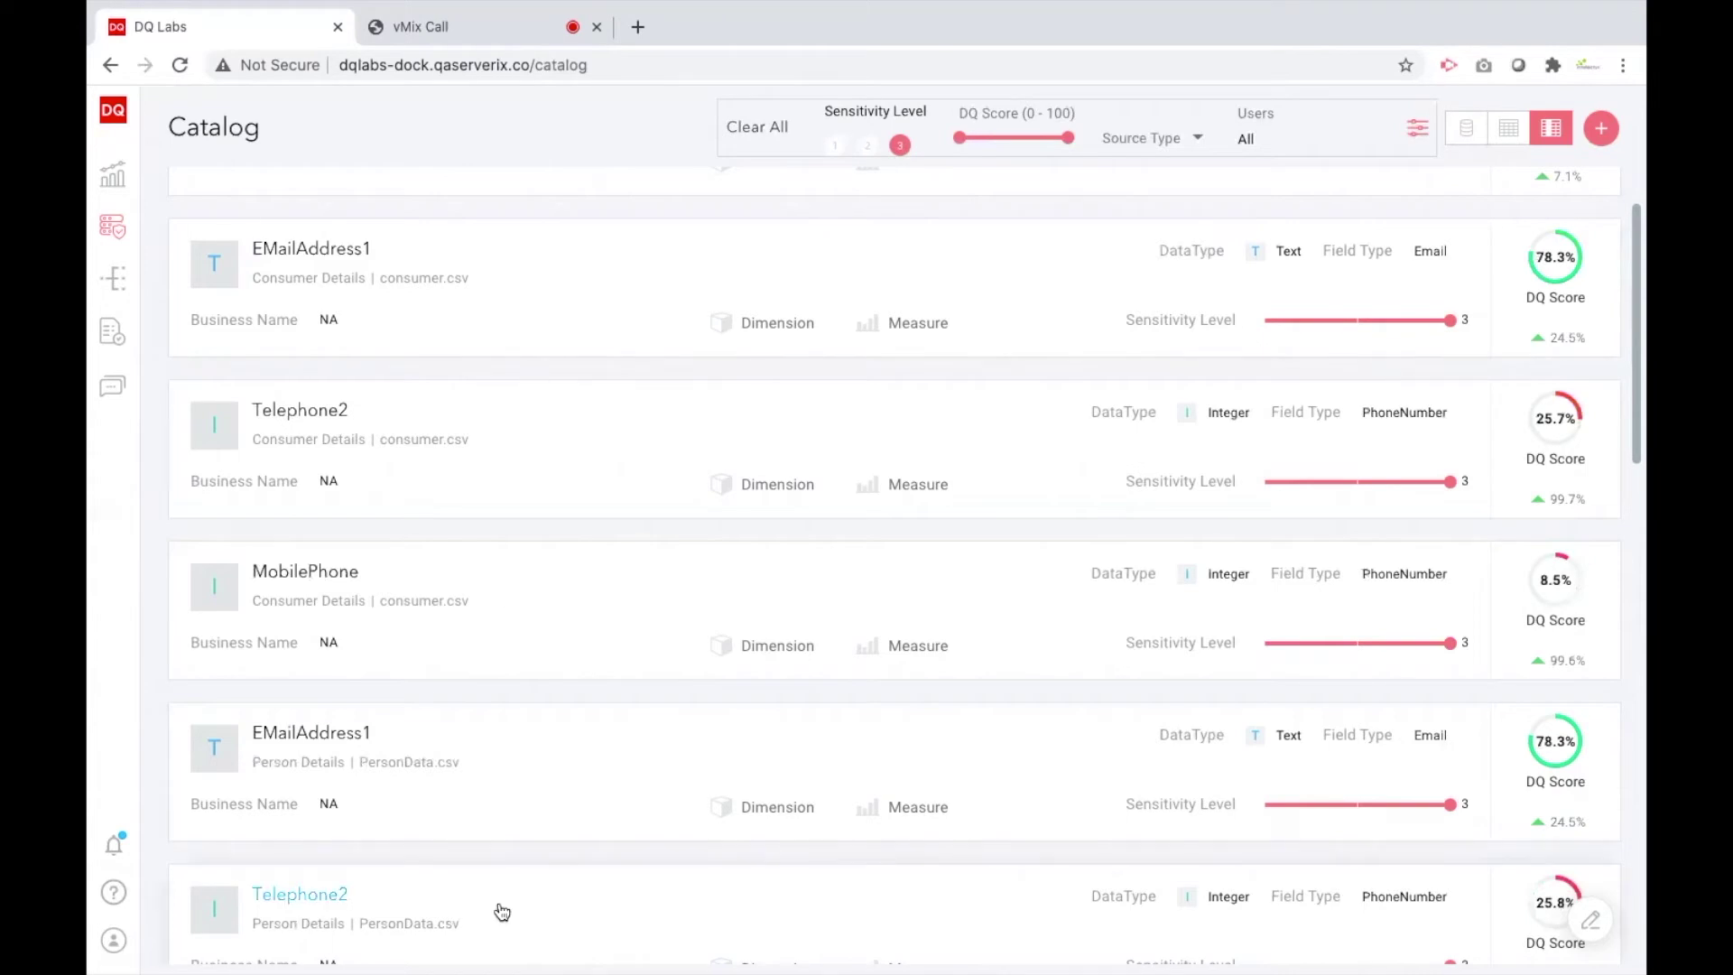
scroll(932, 665, down, 1)
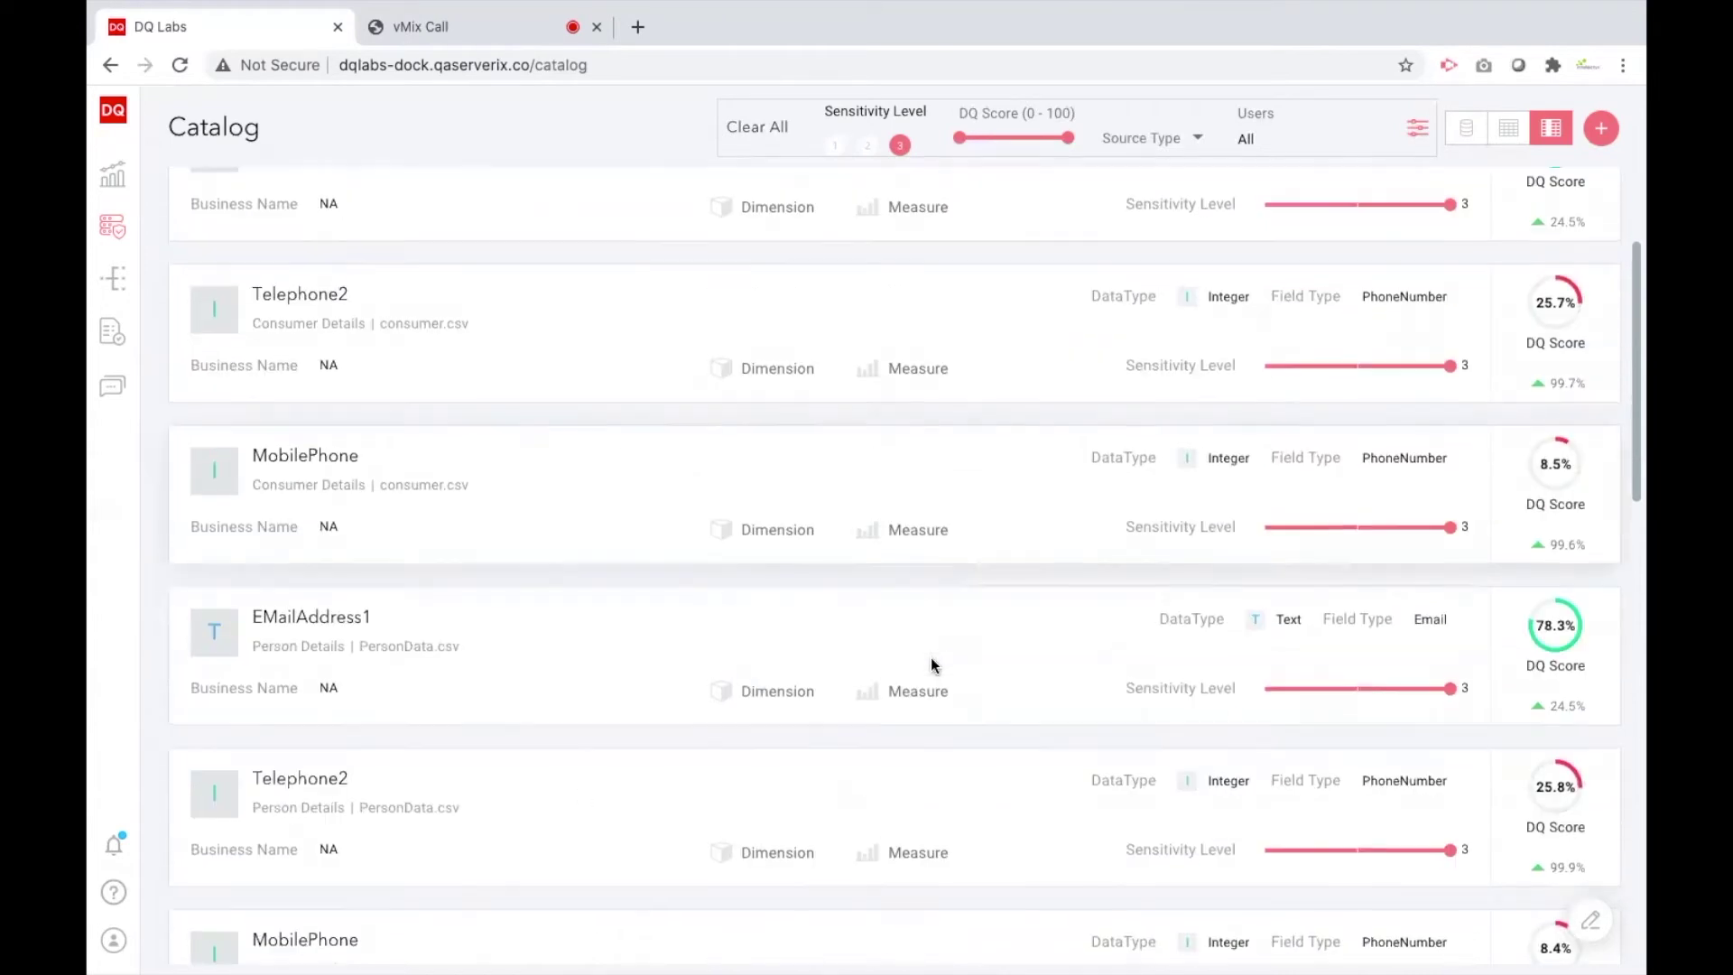
click(1417, 128)
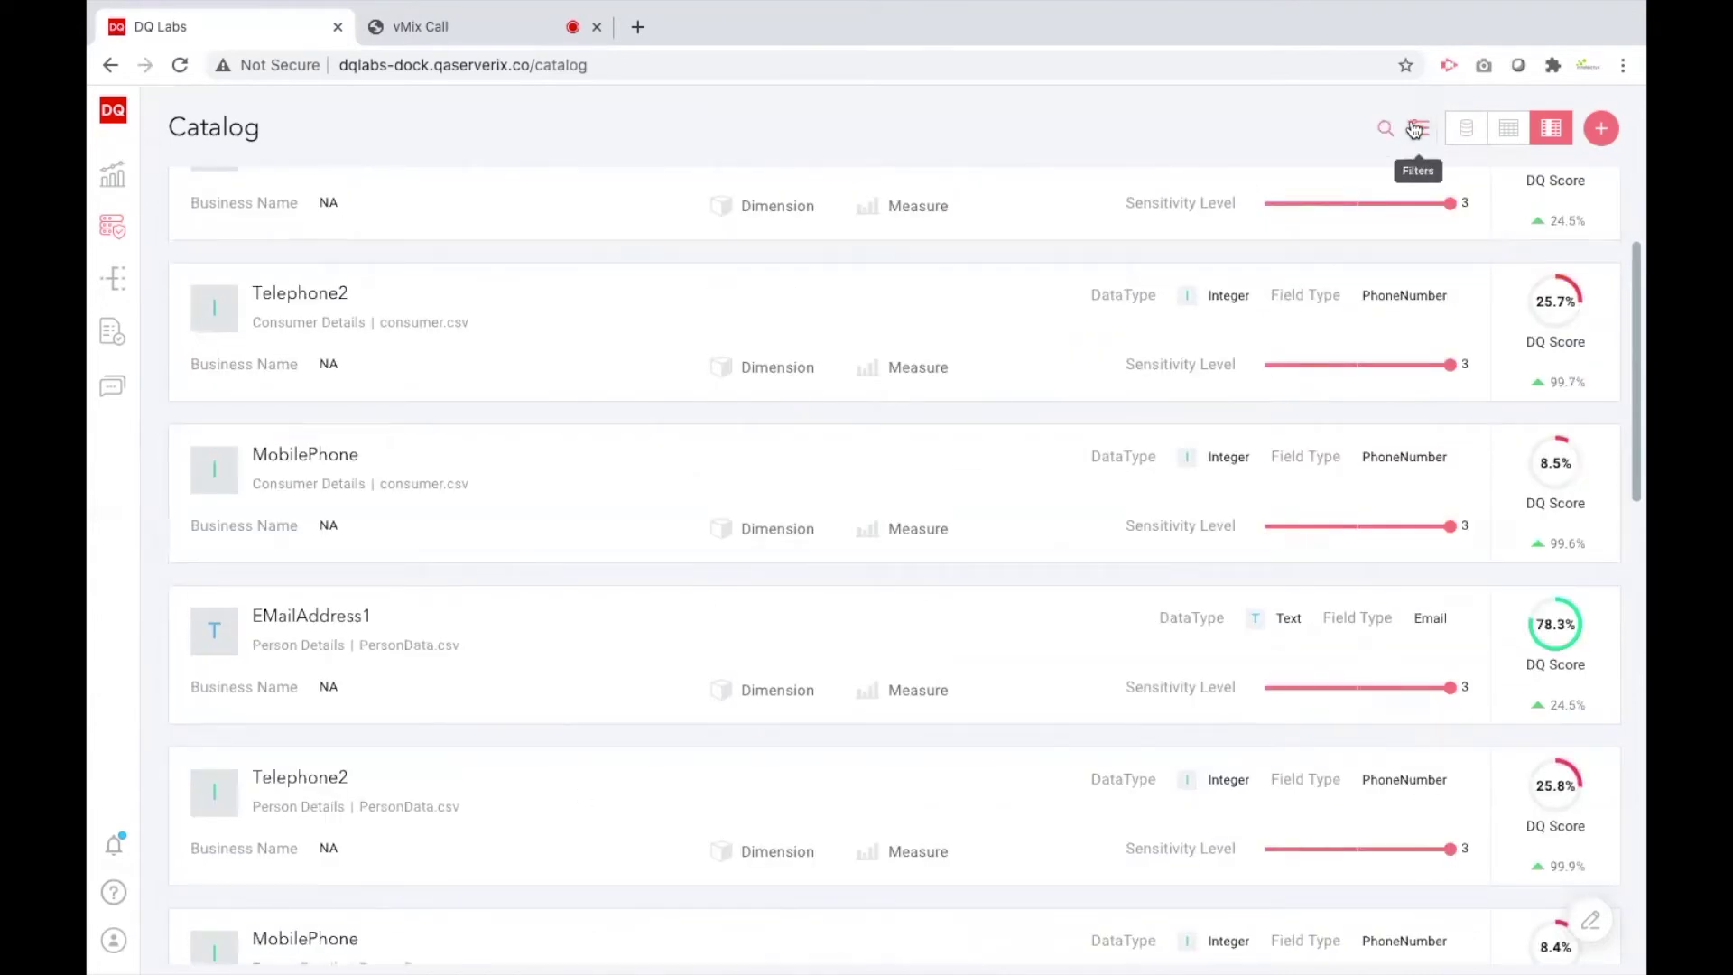
click(1377, 129)
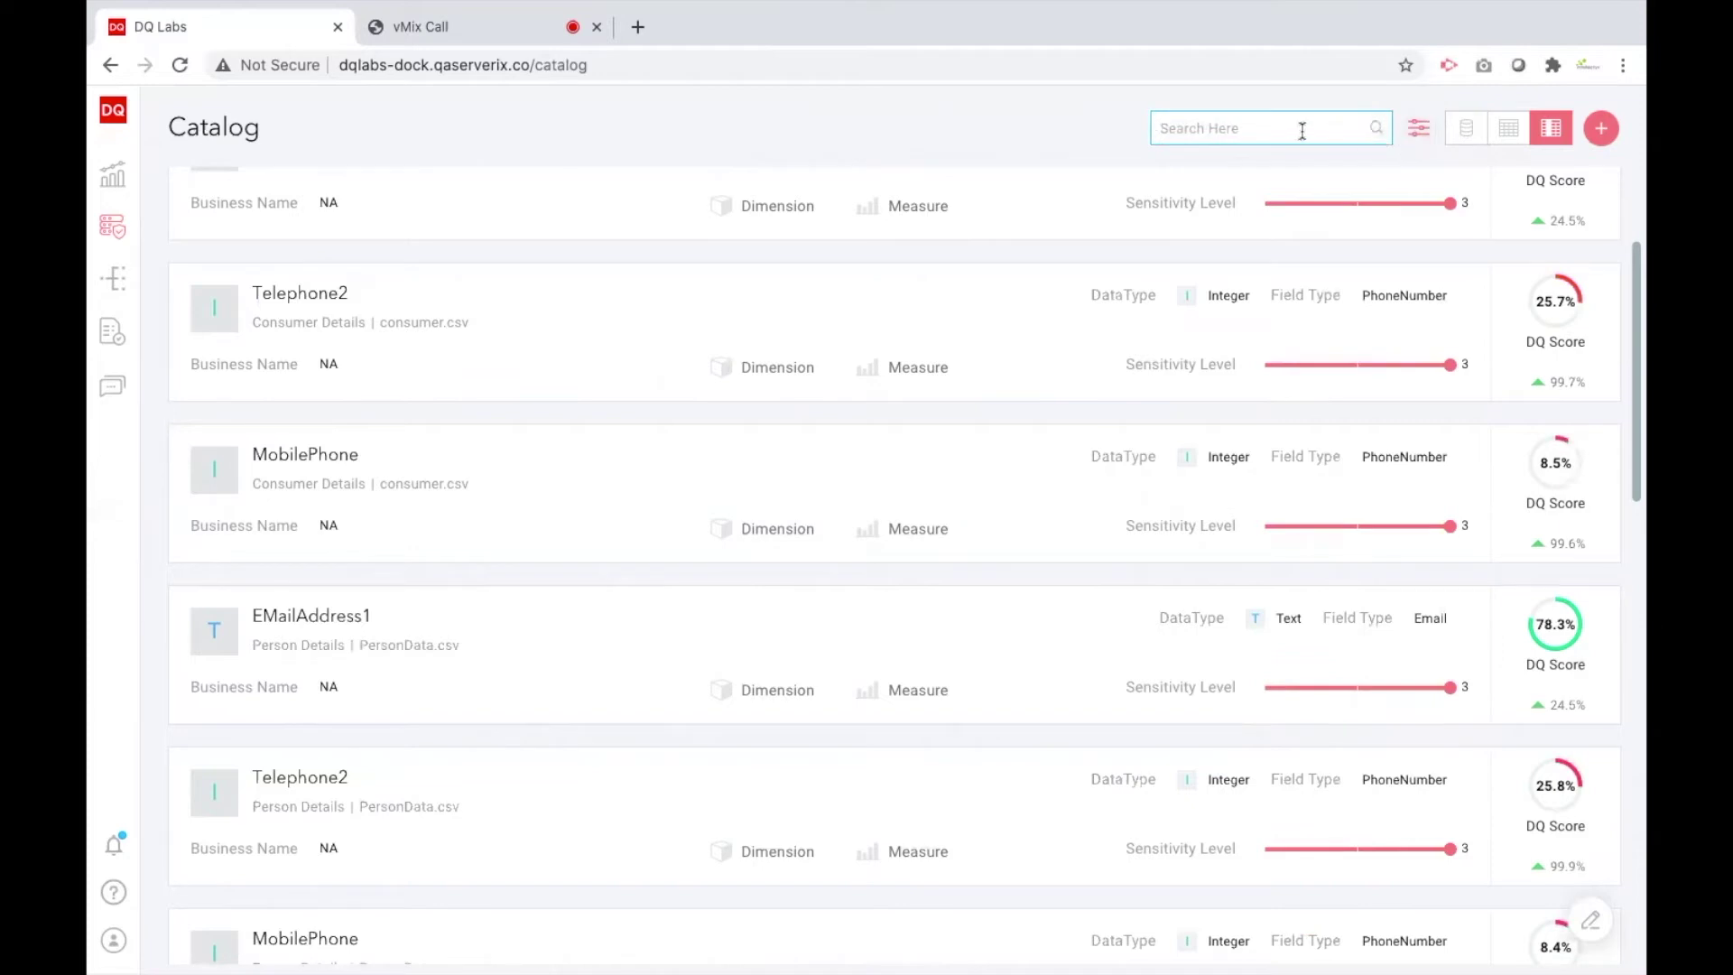
Search the catalog for 'ssn', correcting the mistyped extra letter
text(sssn)
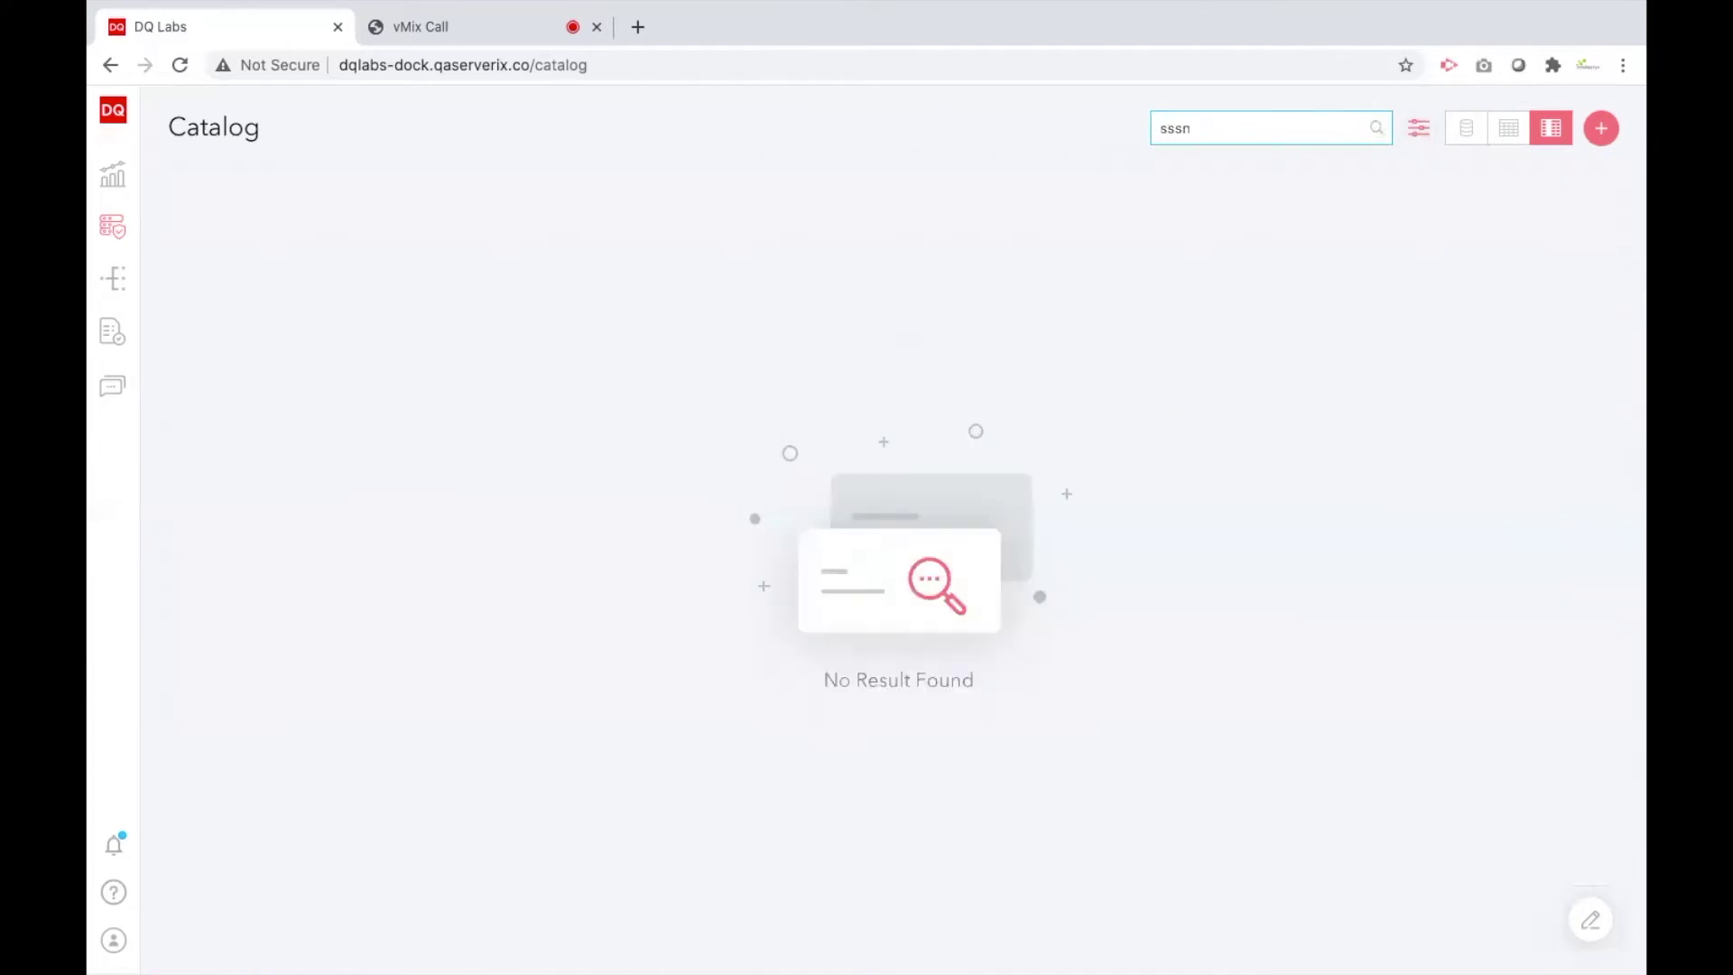
key(BackSpace)
text(n)
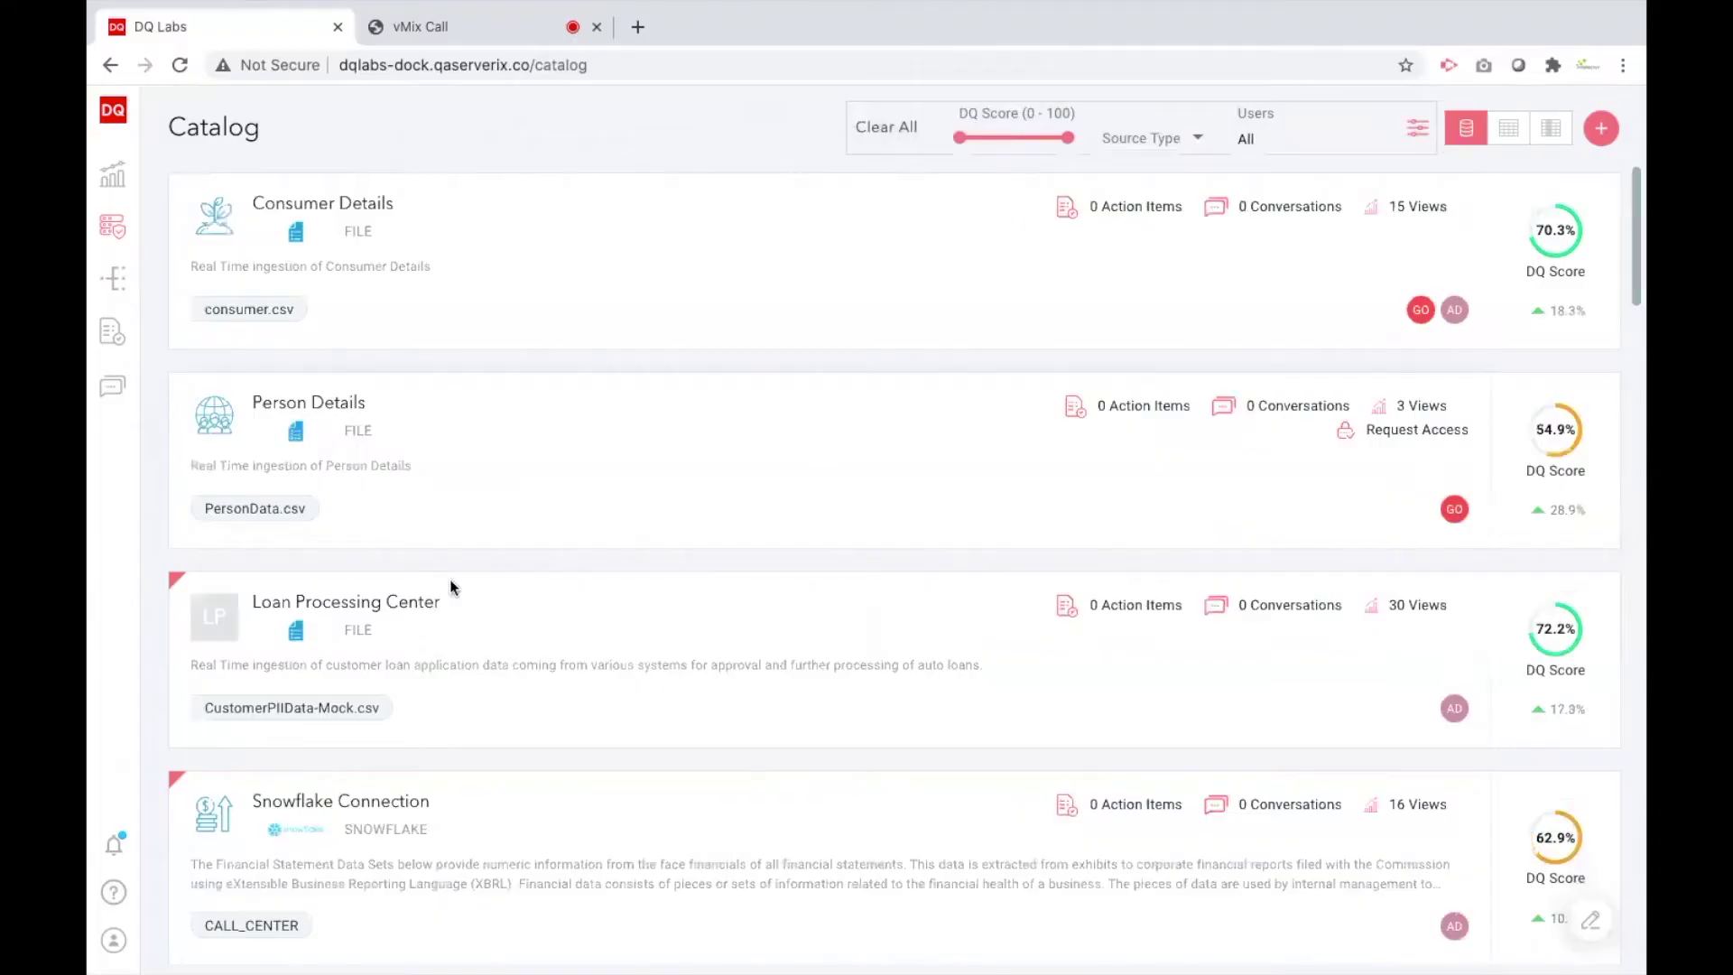
Open CustomerPIIData-Mock.csv and show its Properties, beginning with the Unique ID attribute
scroll(365, 685, down, 1)
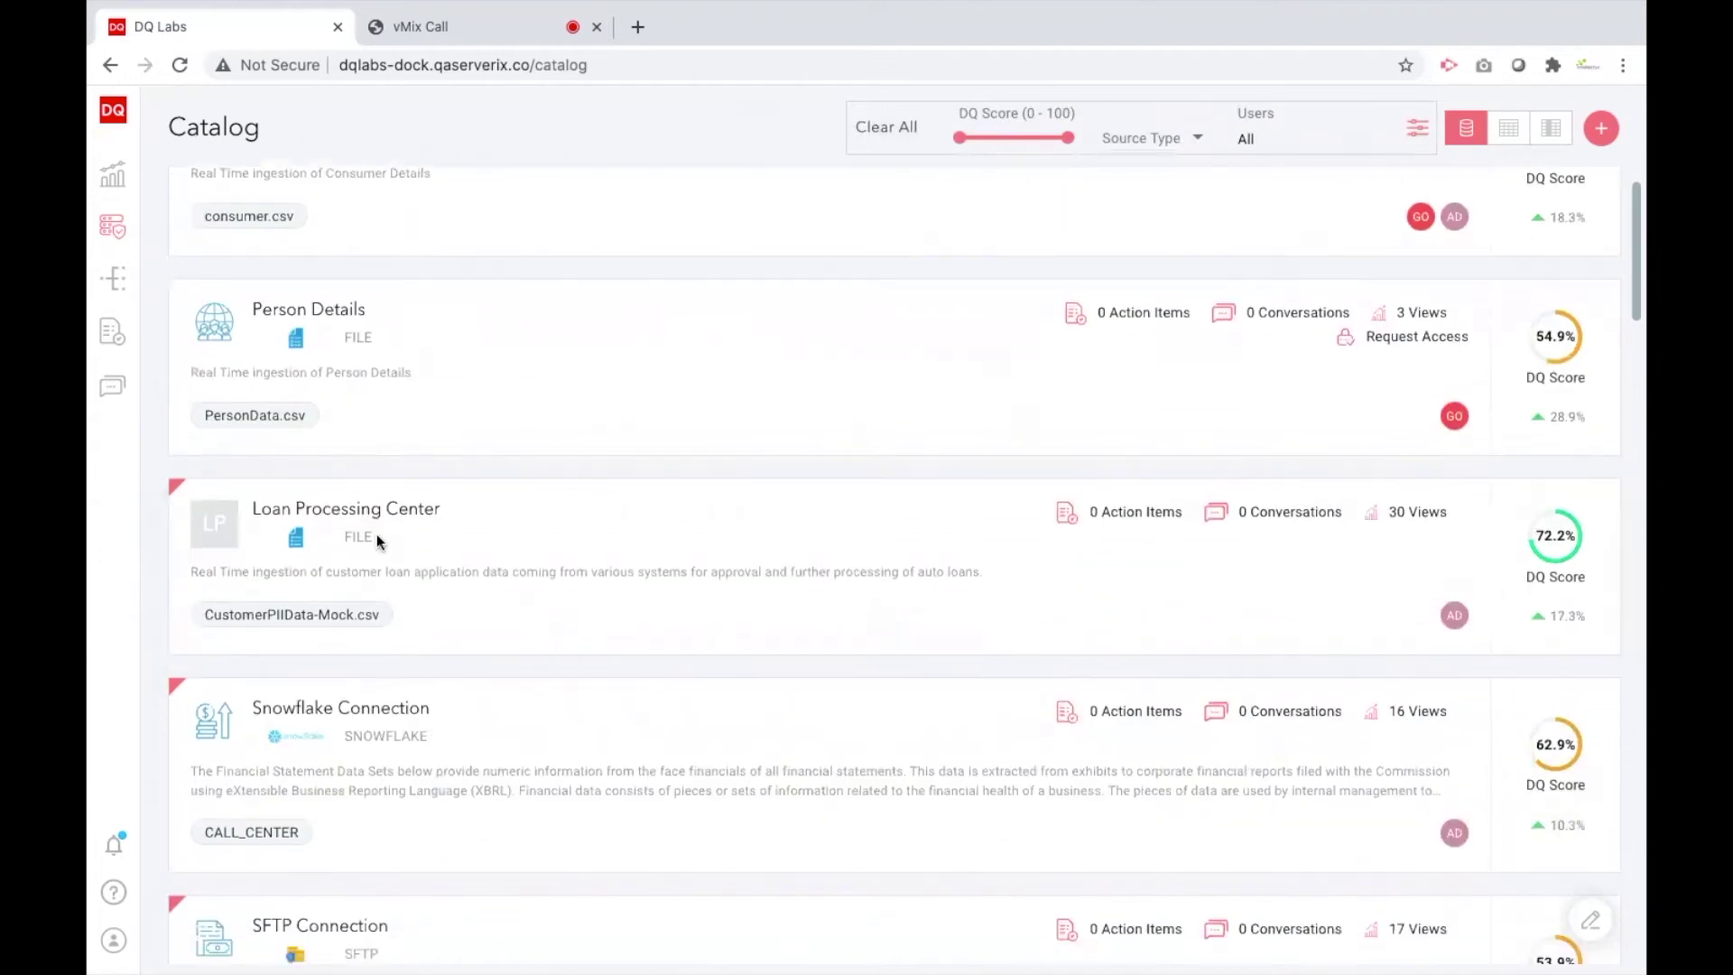
click(349, 622)
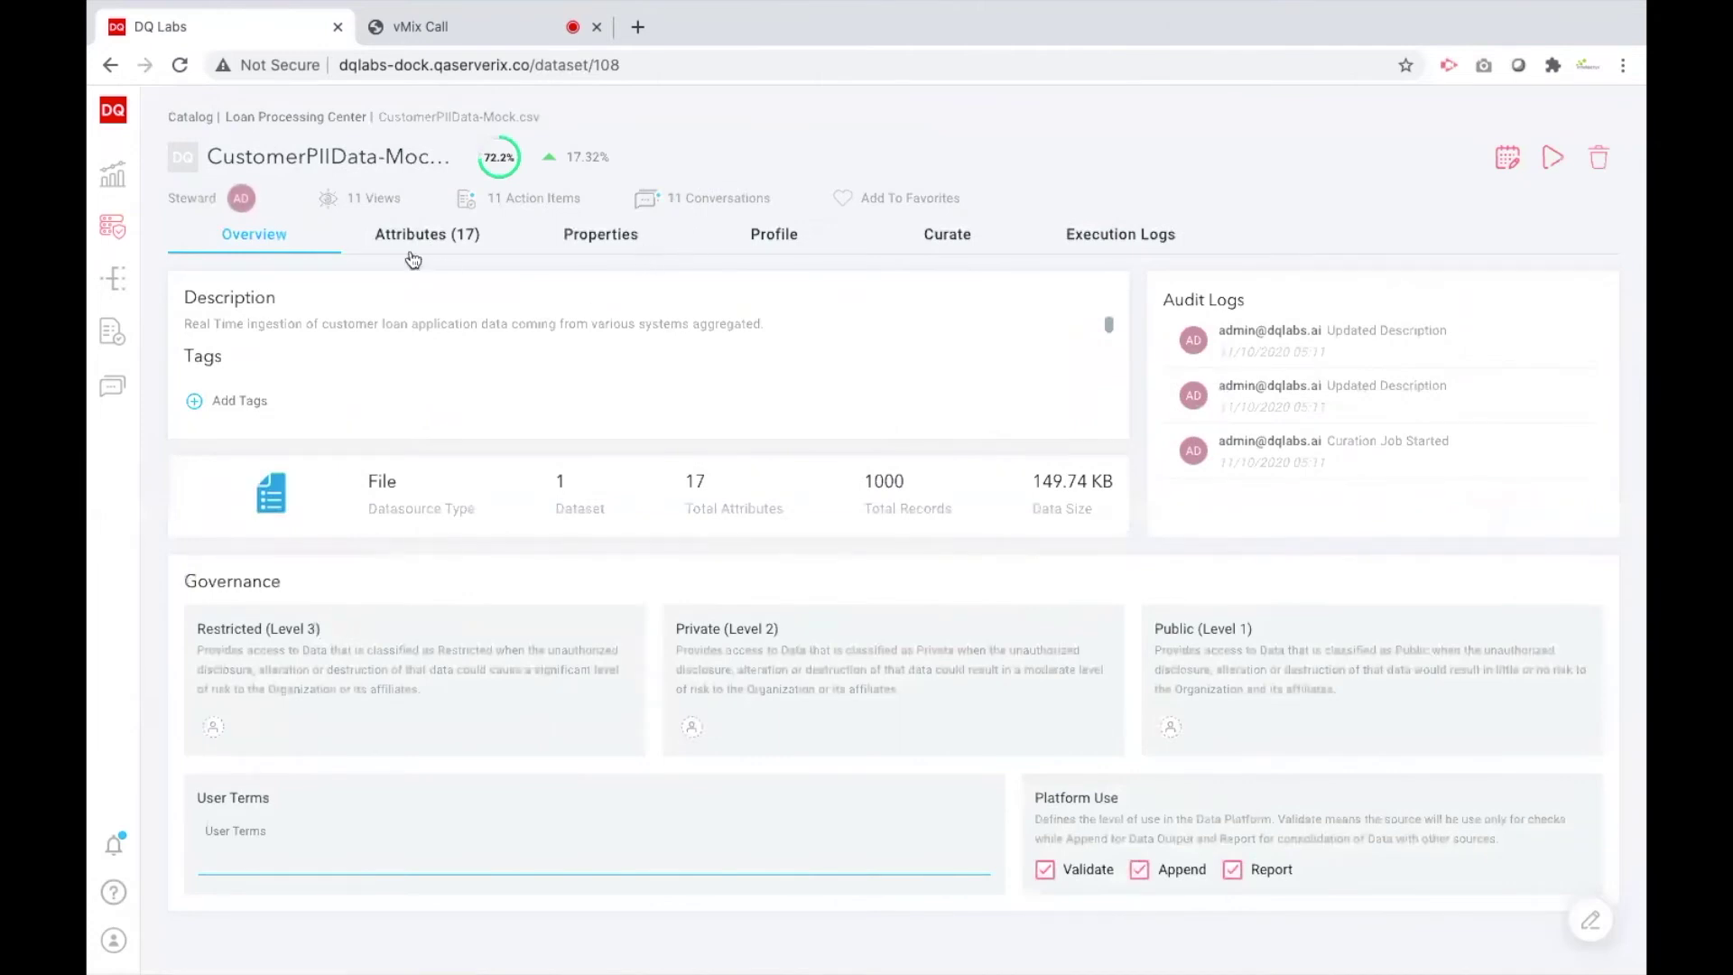
click(569, 235)
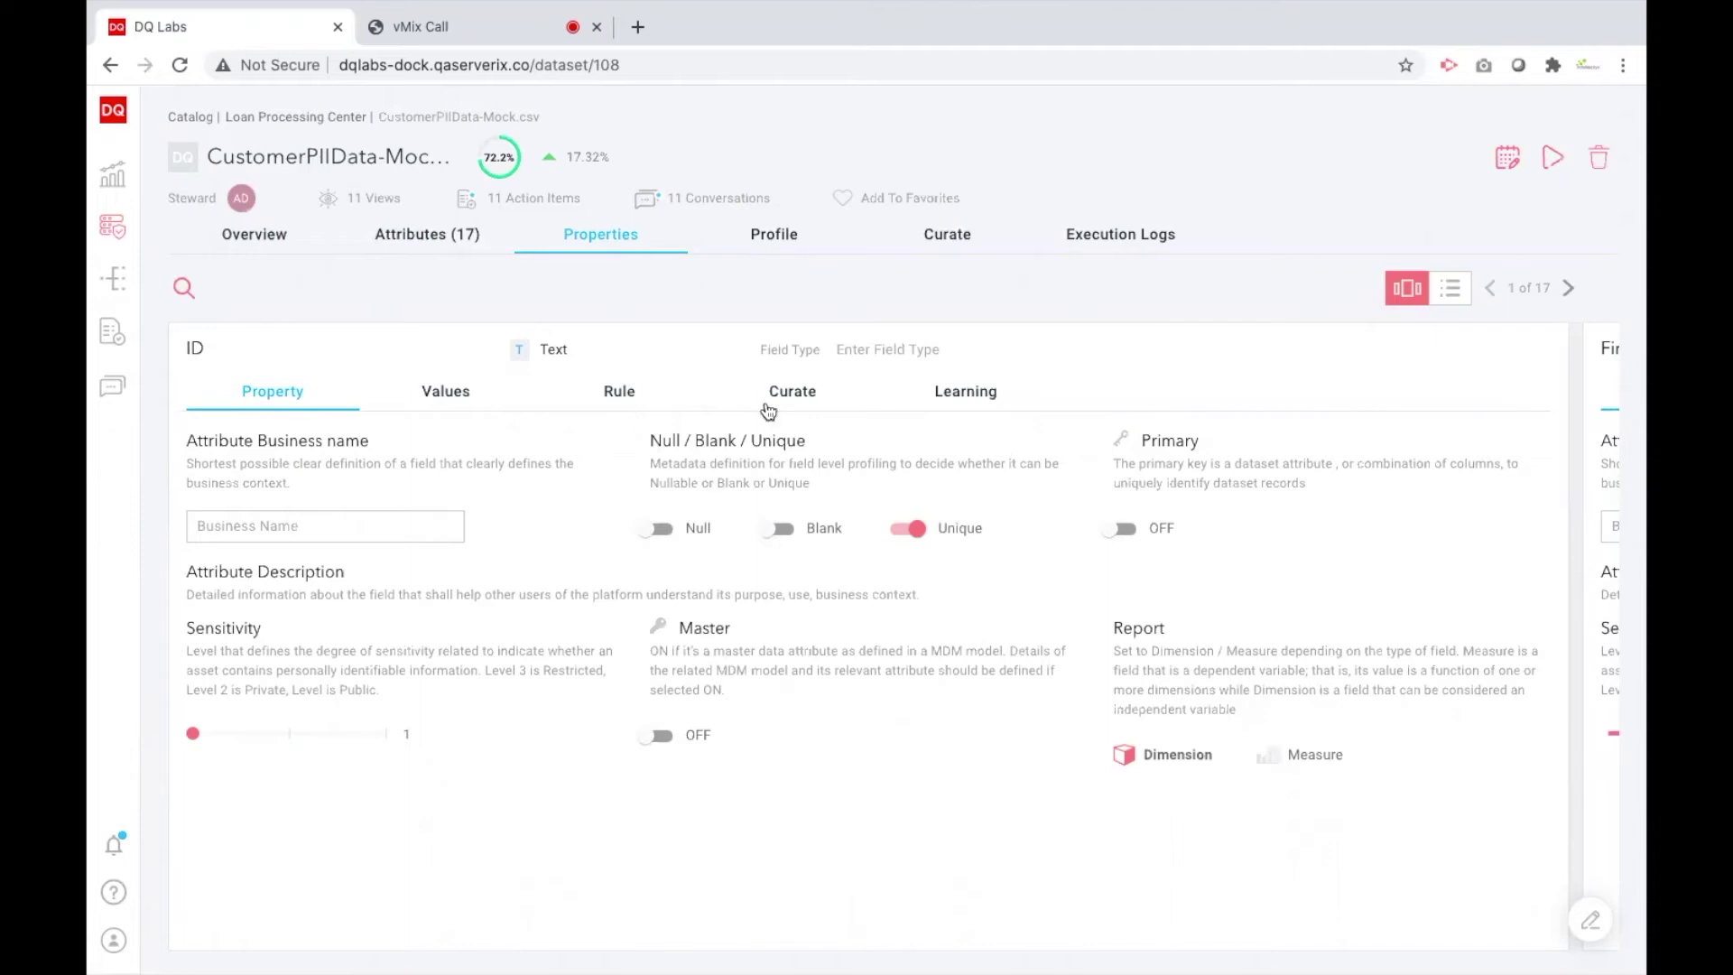
Profile the FirstName attribute, showing its 39.2% DQ score, trend and count statistics
click(782, 238)
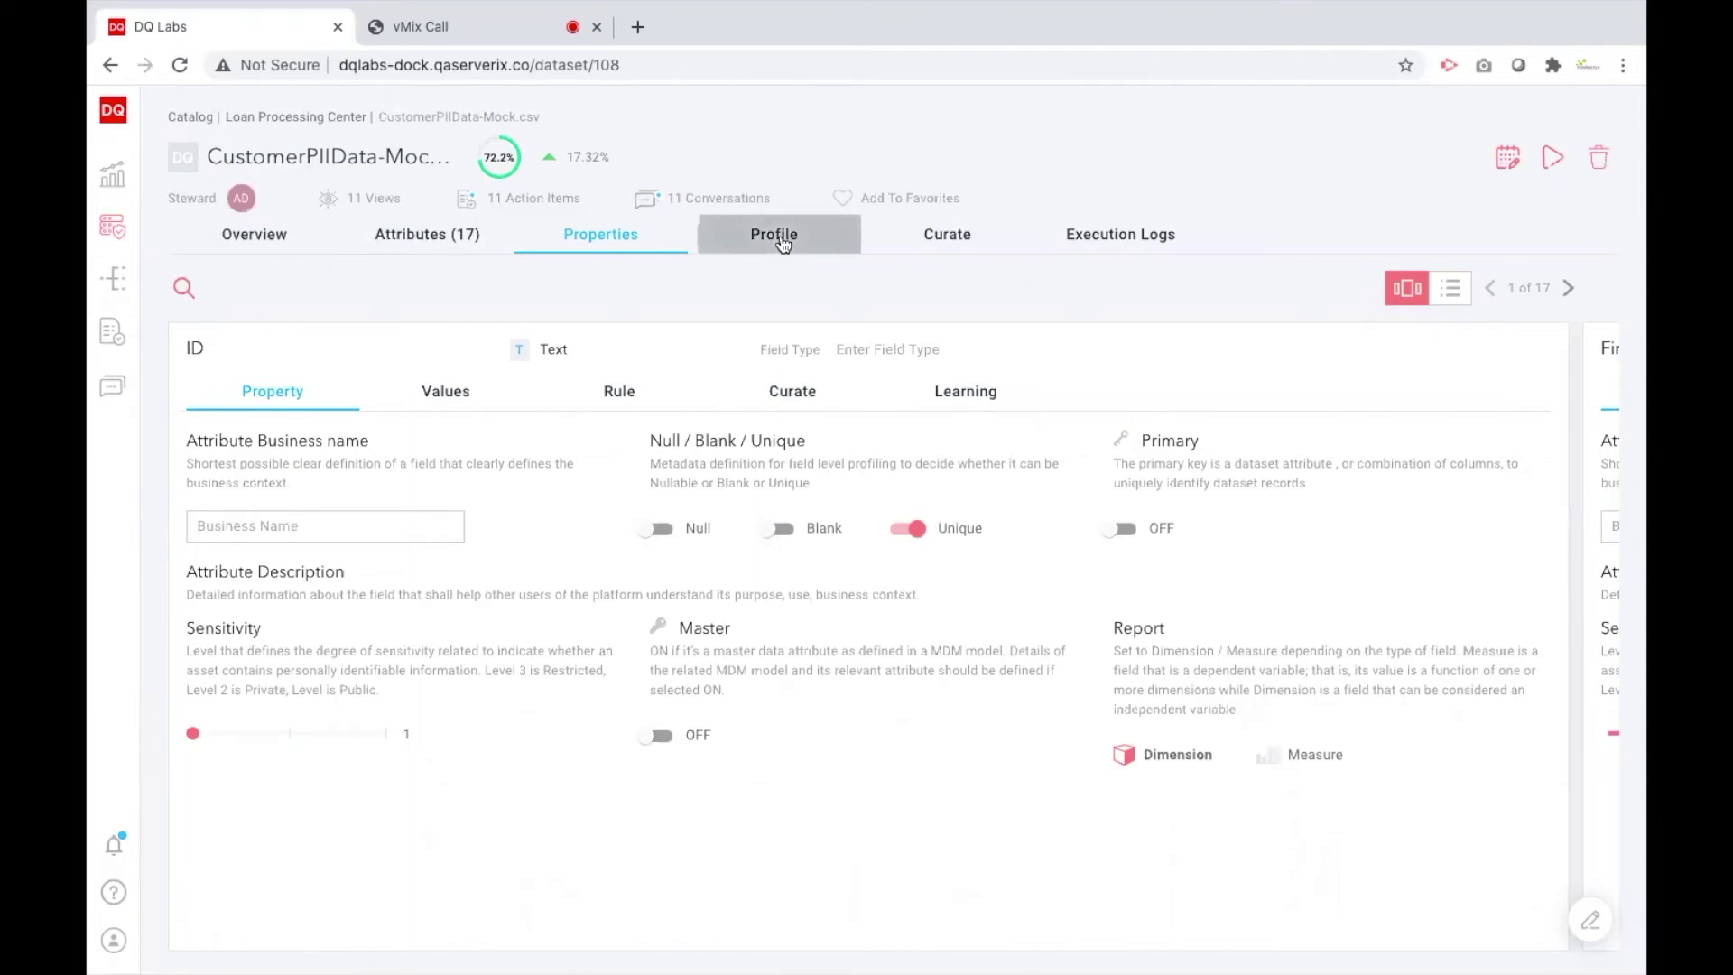
click(360, 346)
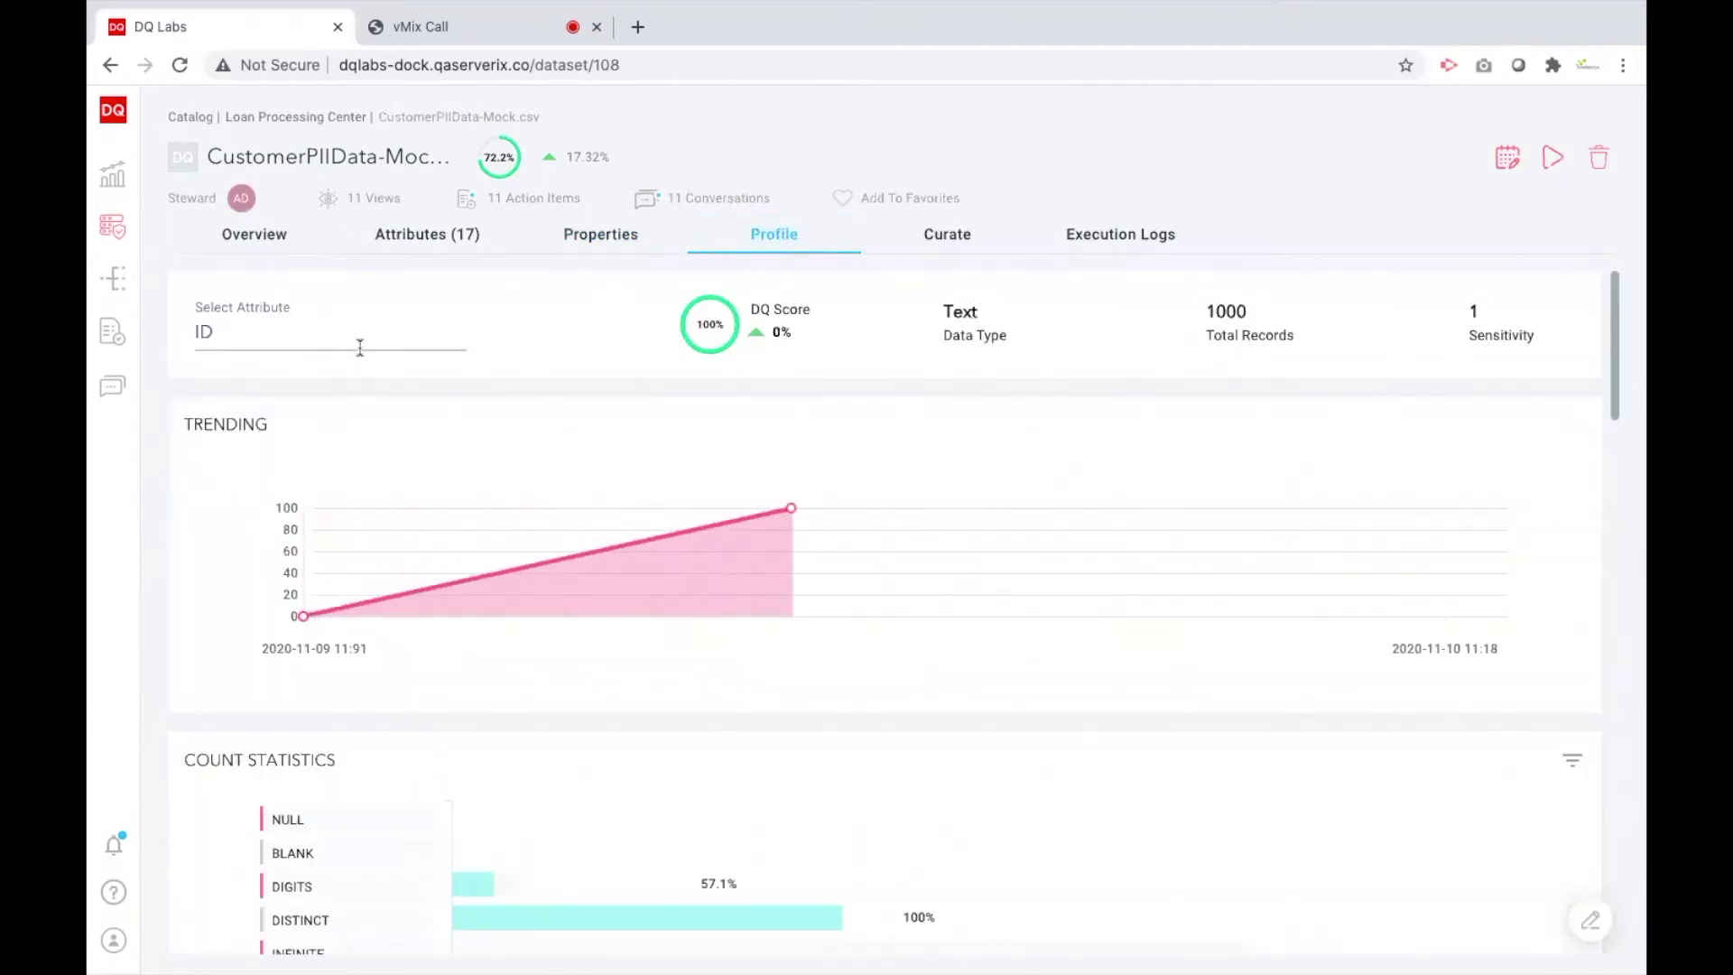
text(Fir)
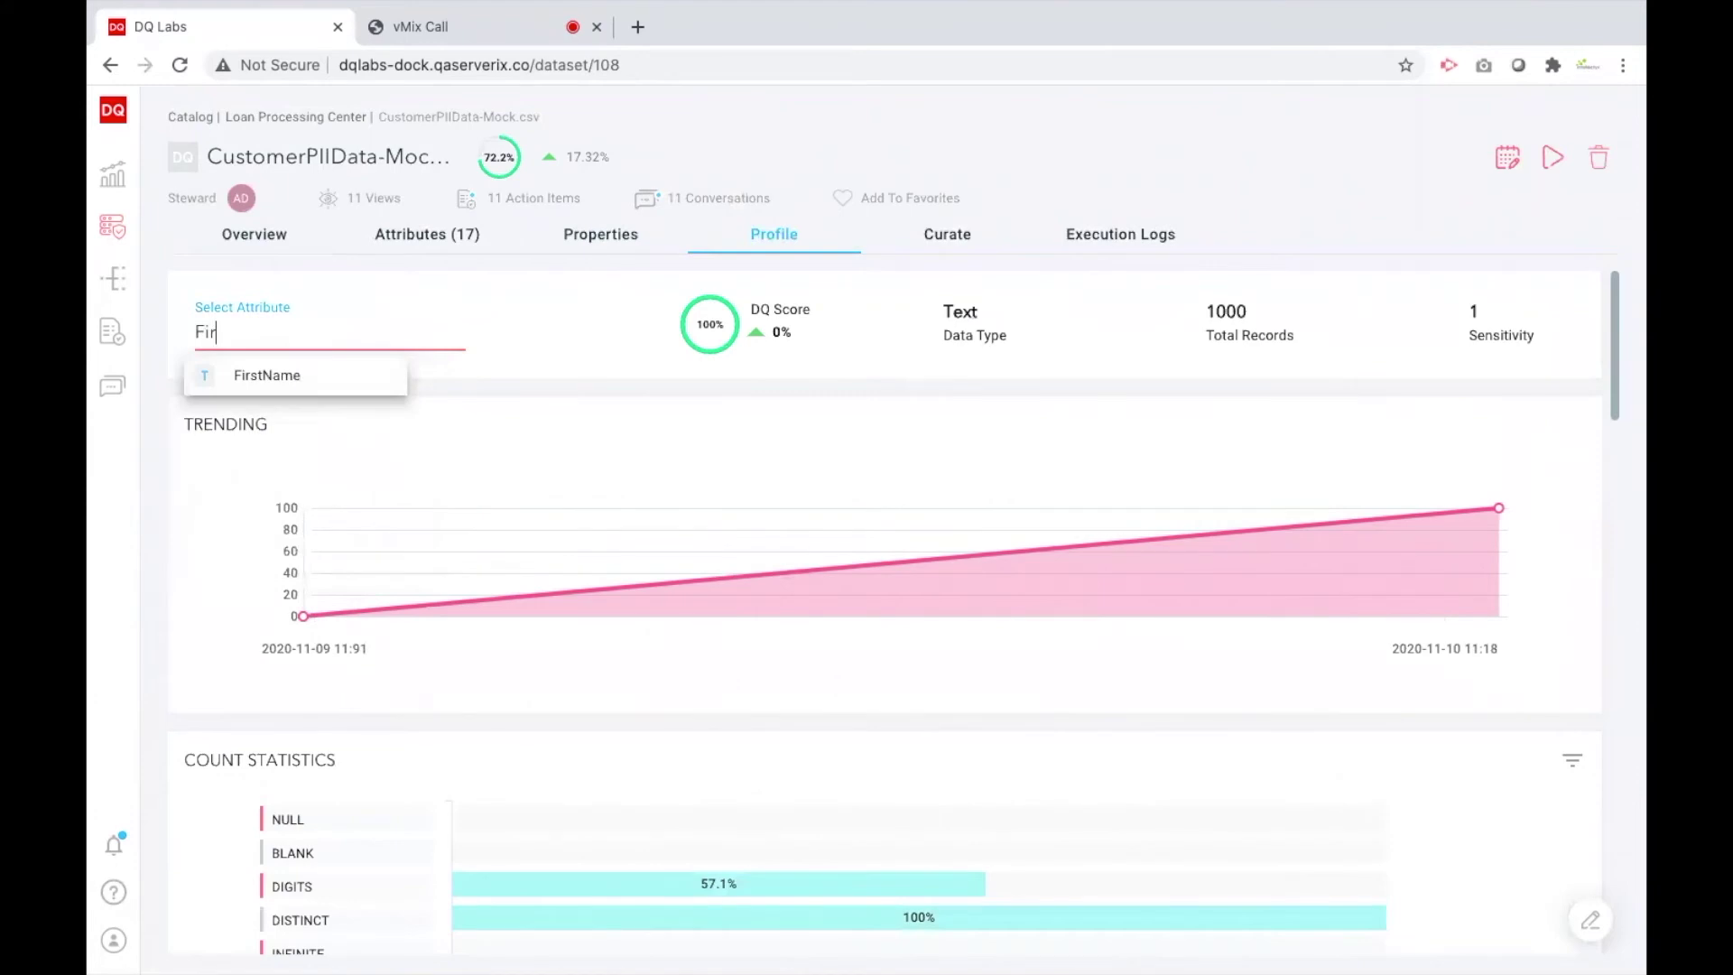
click(296, 366)
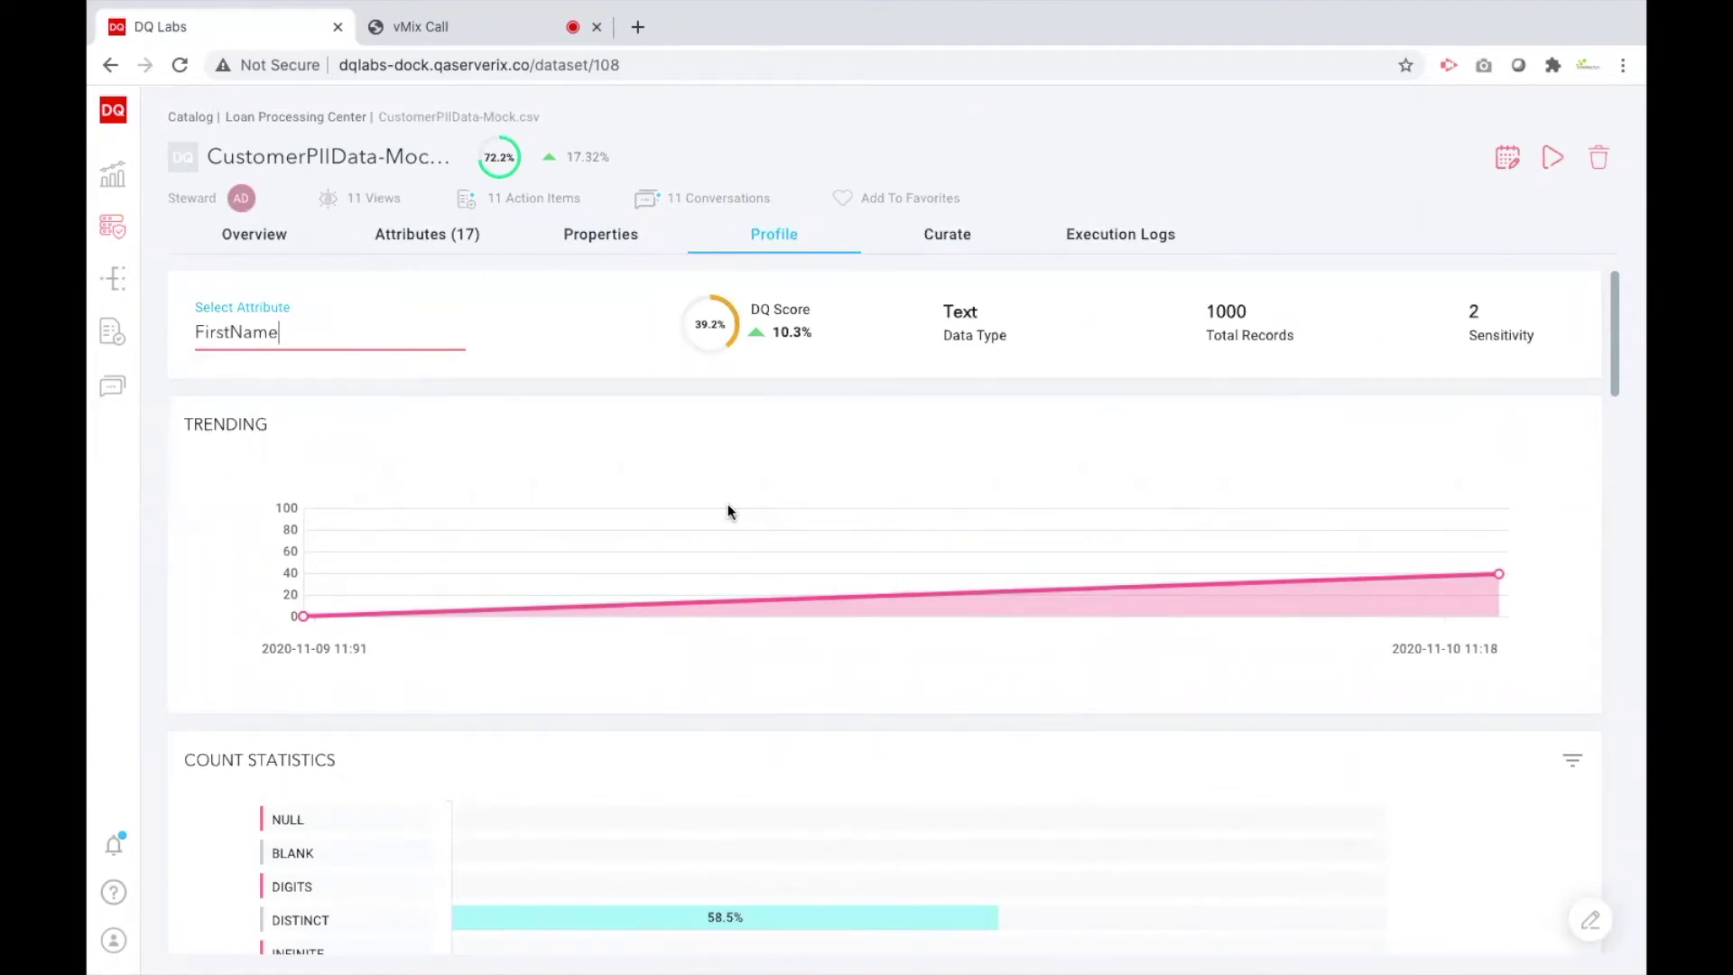
scroll(729, 510, down, 3)
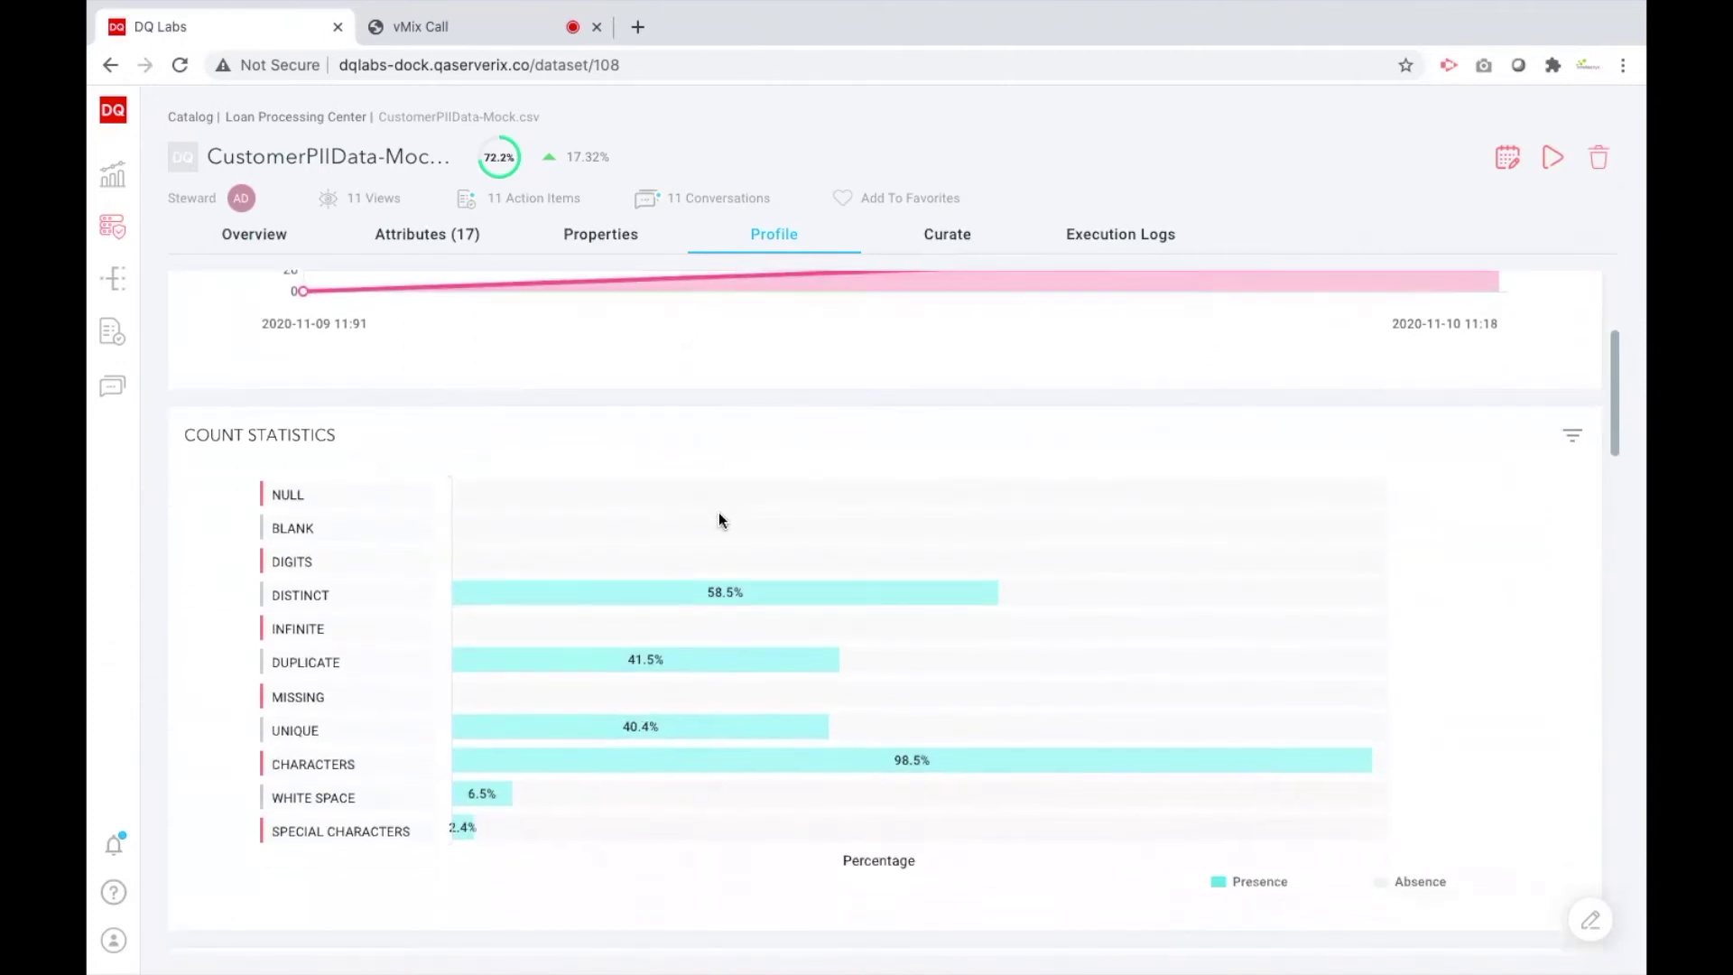
scroll(506, 728, up, 2)
scroll(506, 728, up, 1)
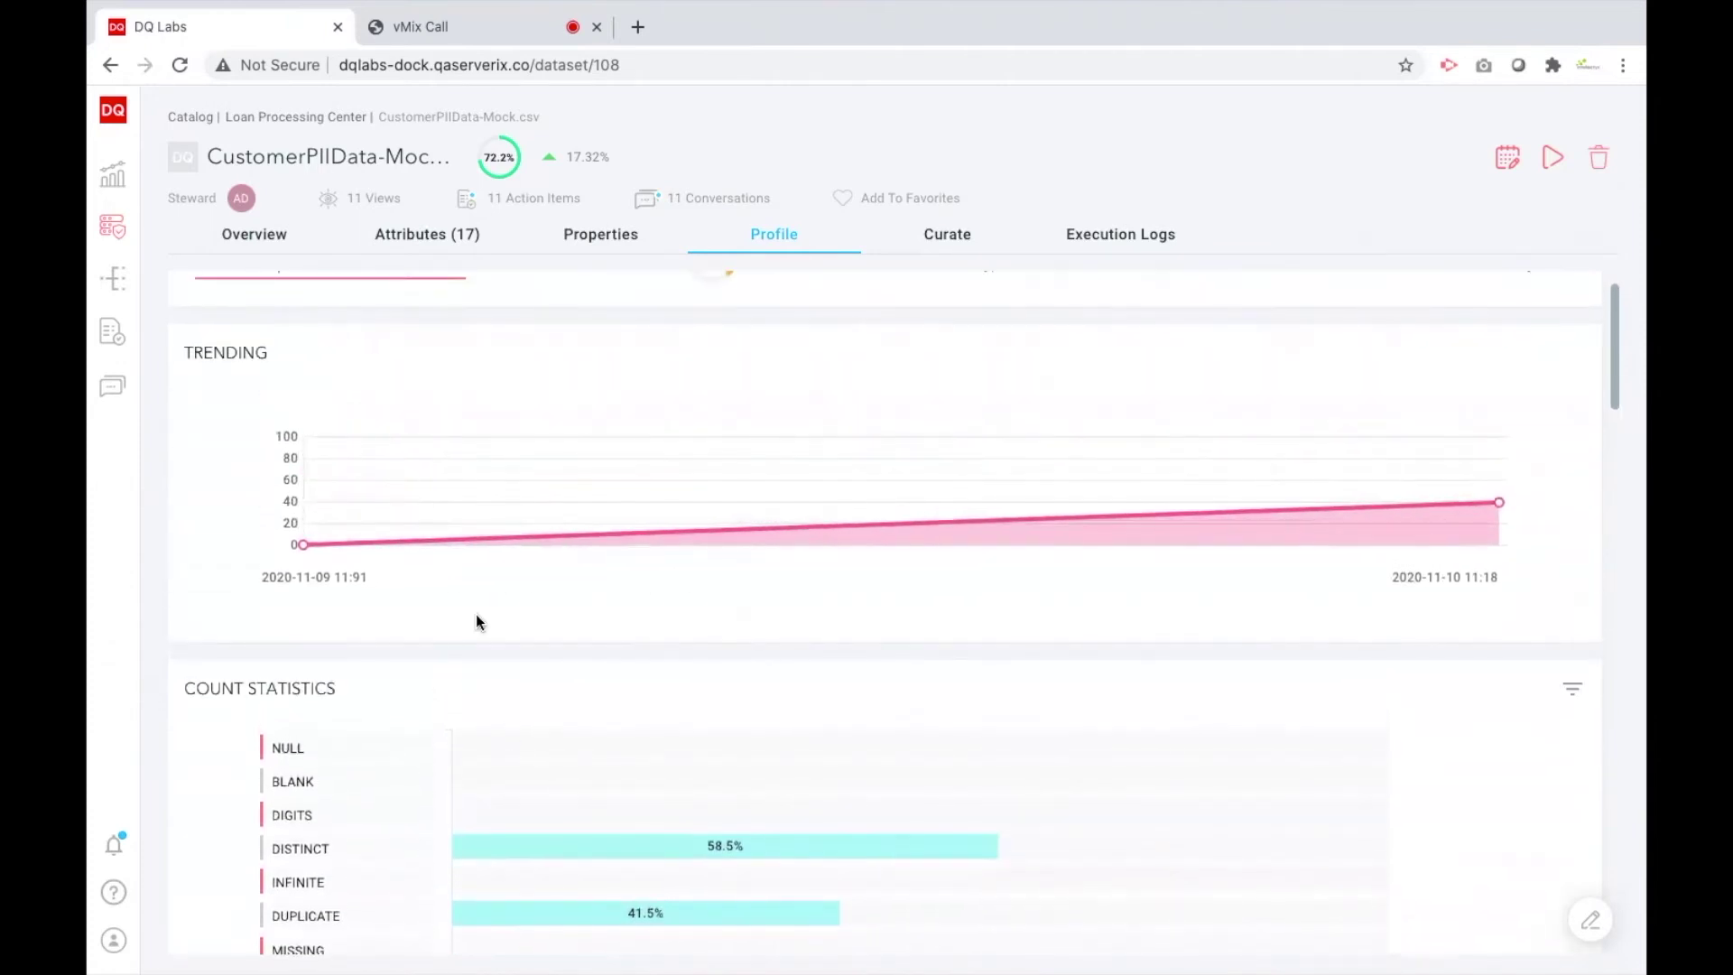
scroll(514, 705, down, 3)
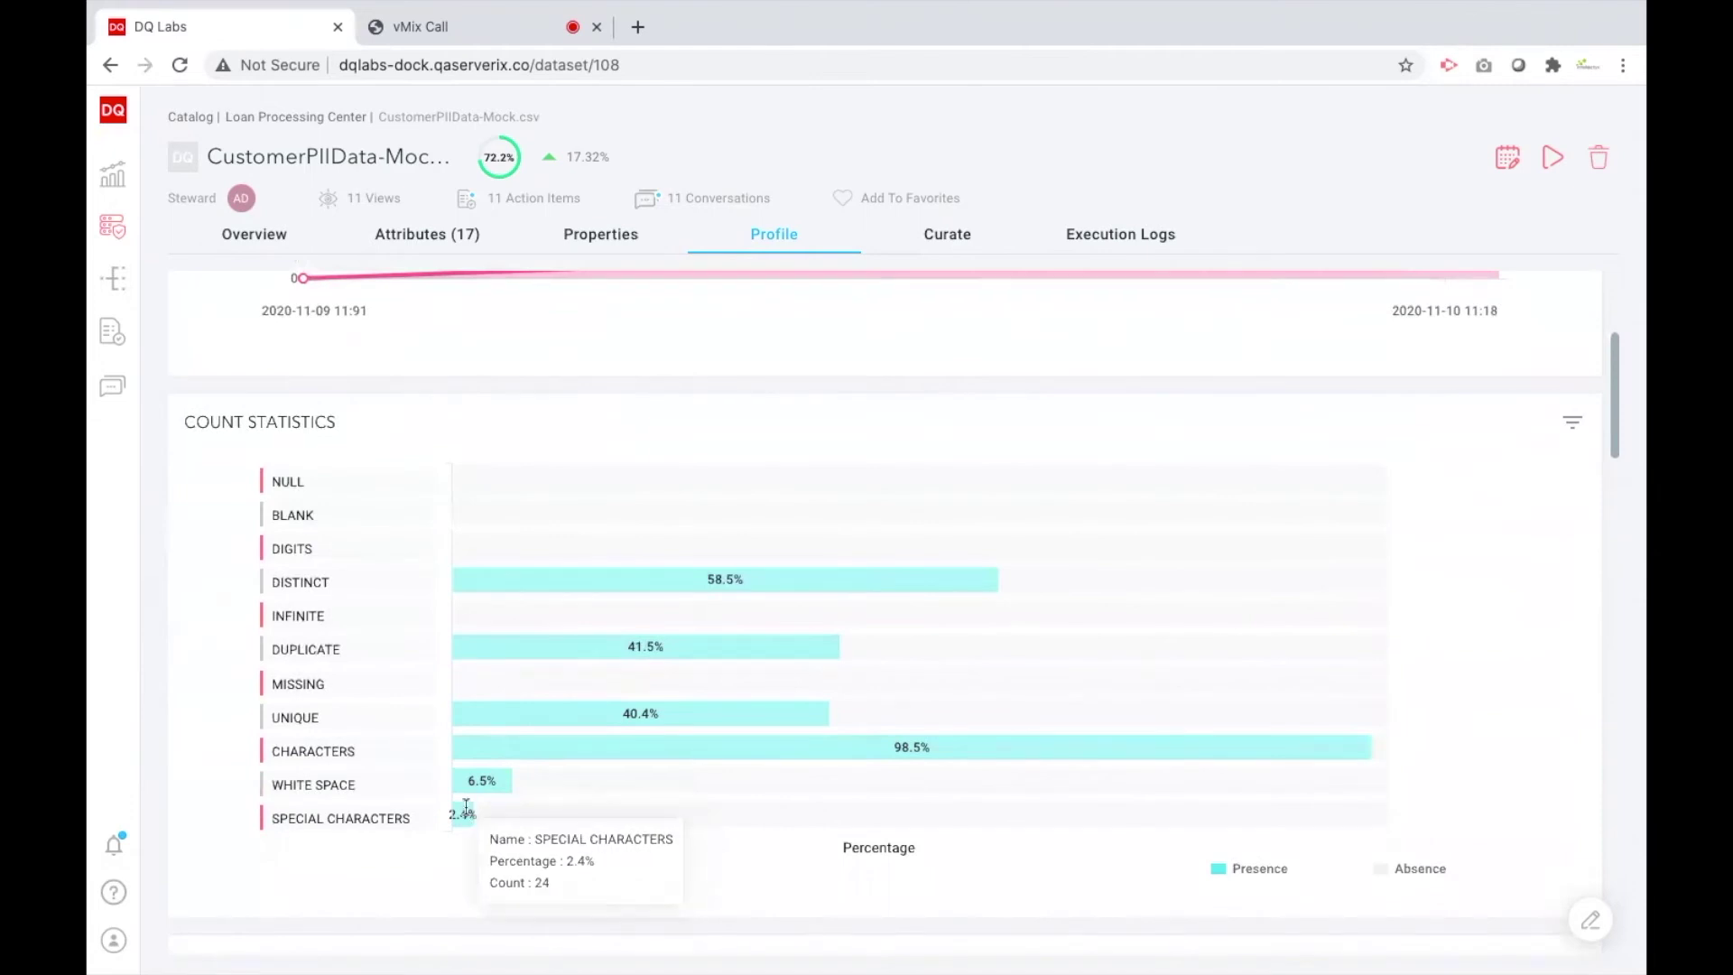
click(464, 811)
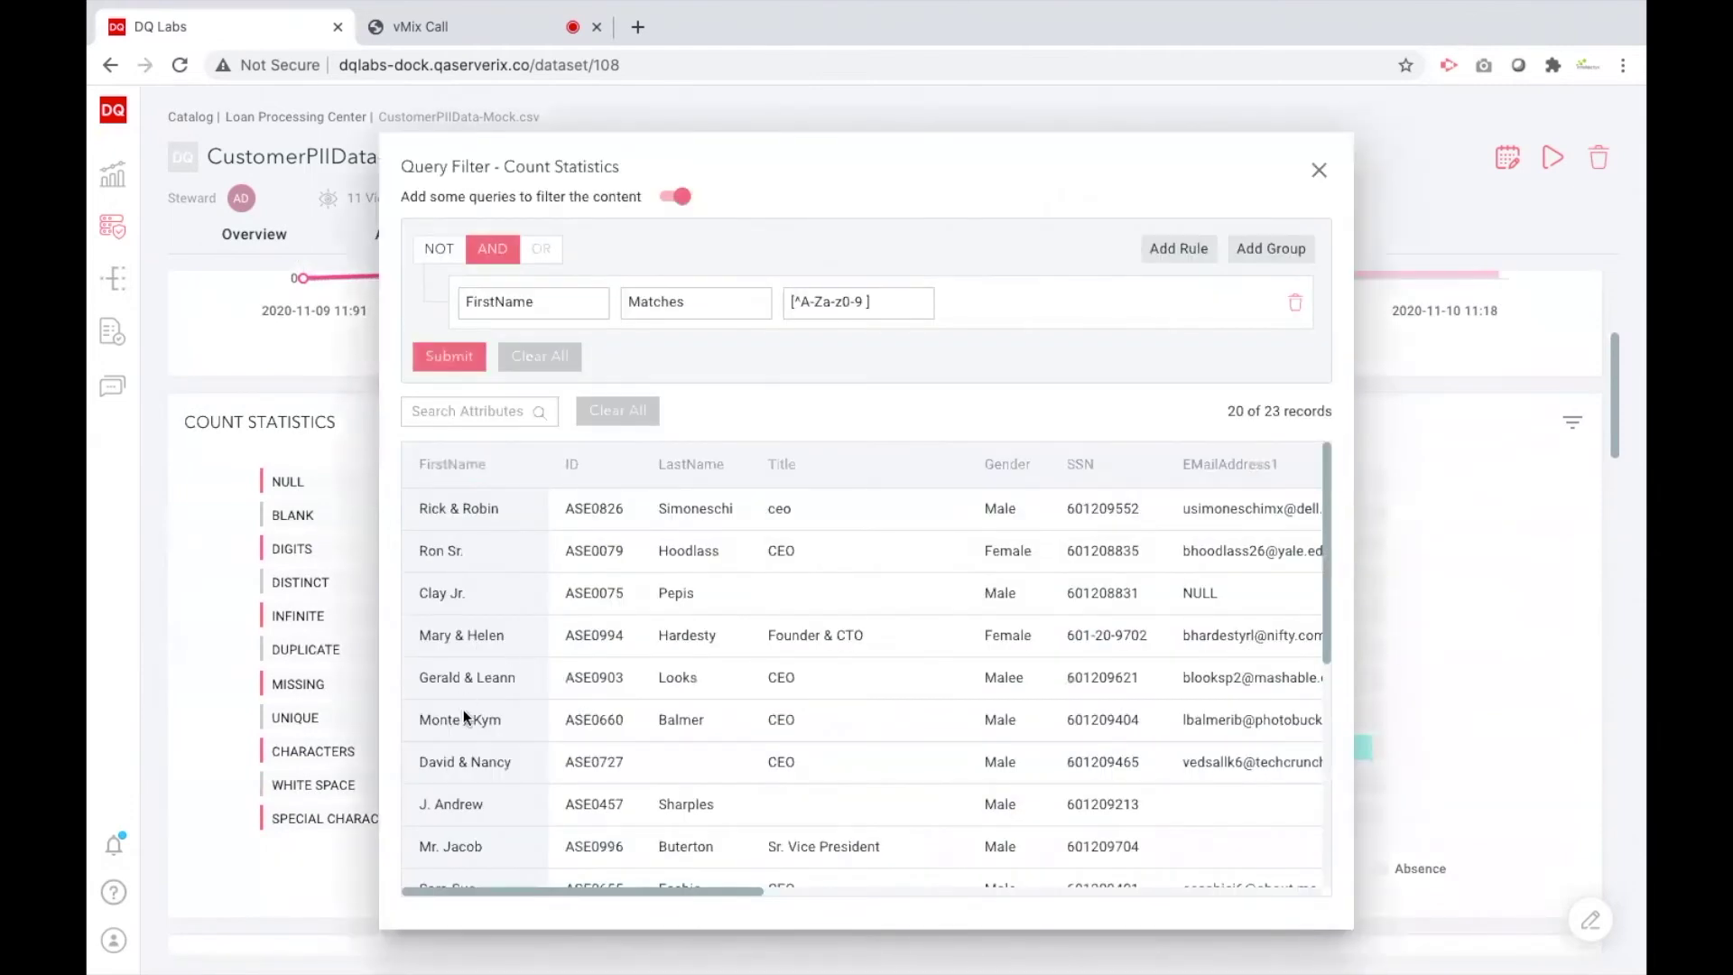
drag(438, 718, 501, 723)
click(1352, 713)
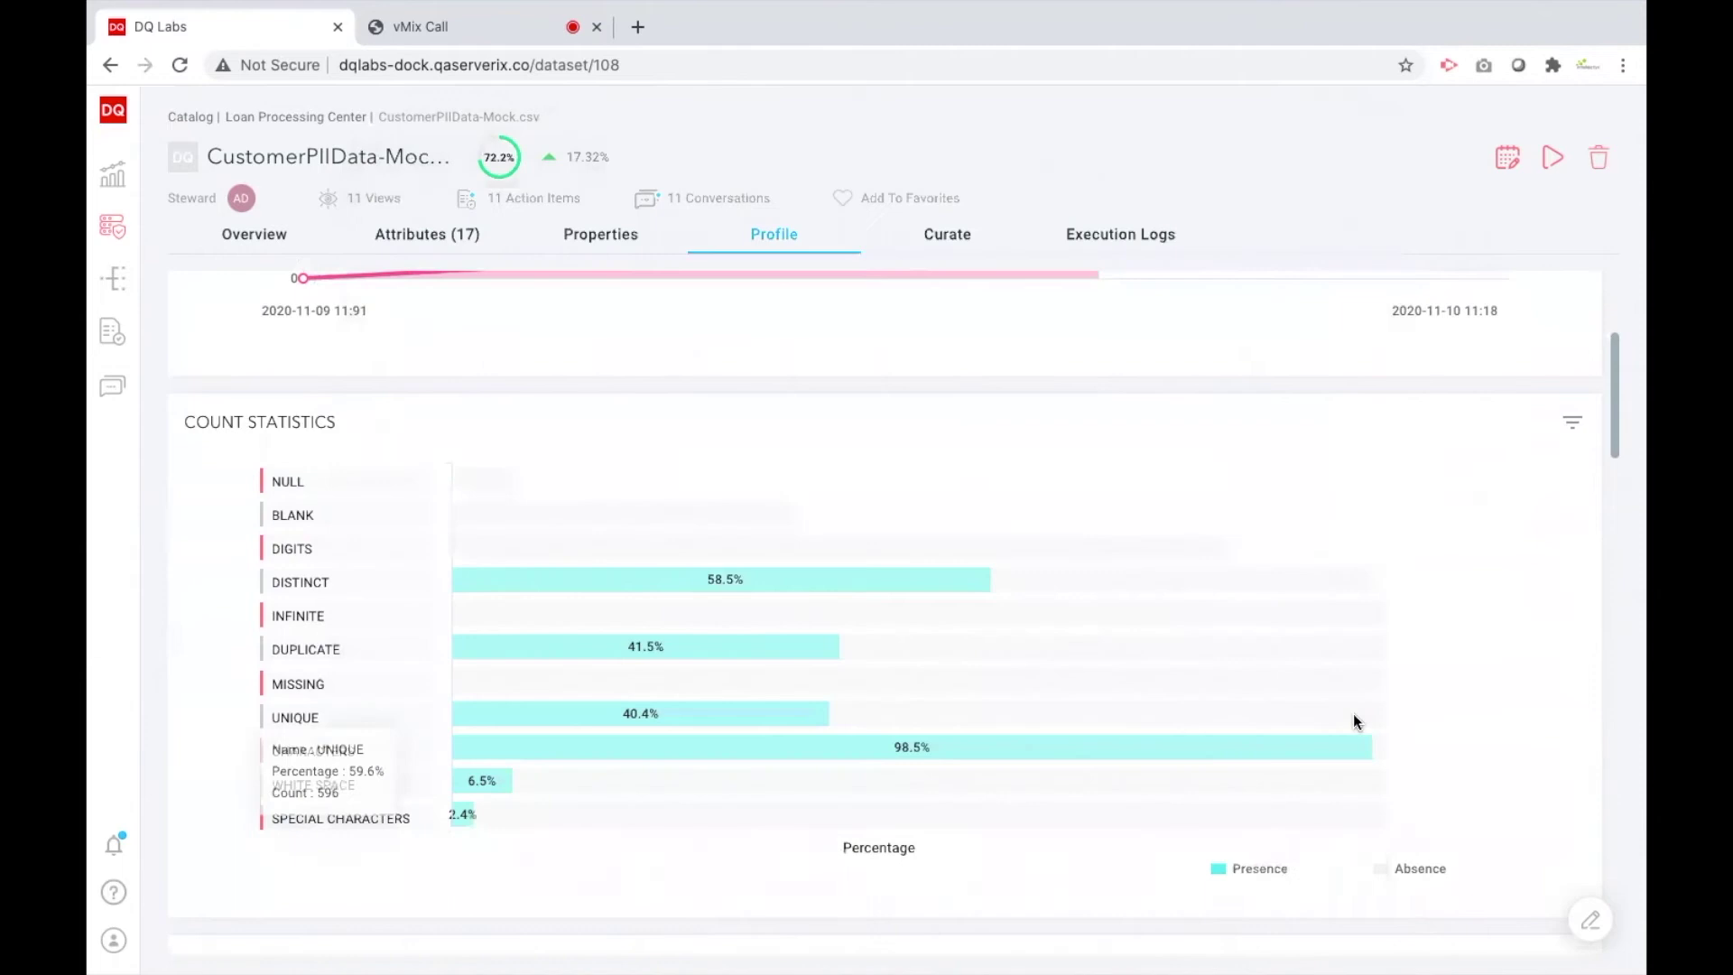
scroll(1352, 713, down, 6)
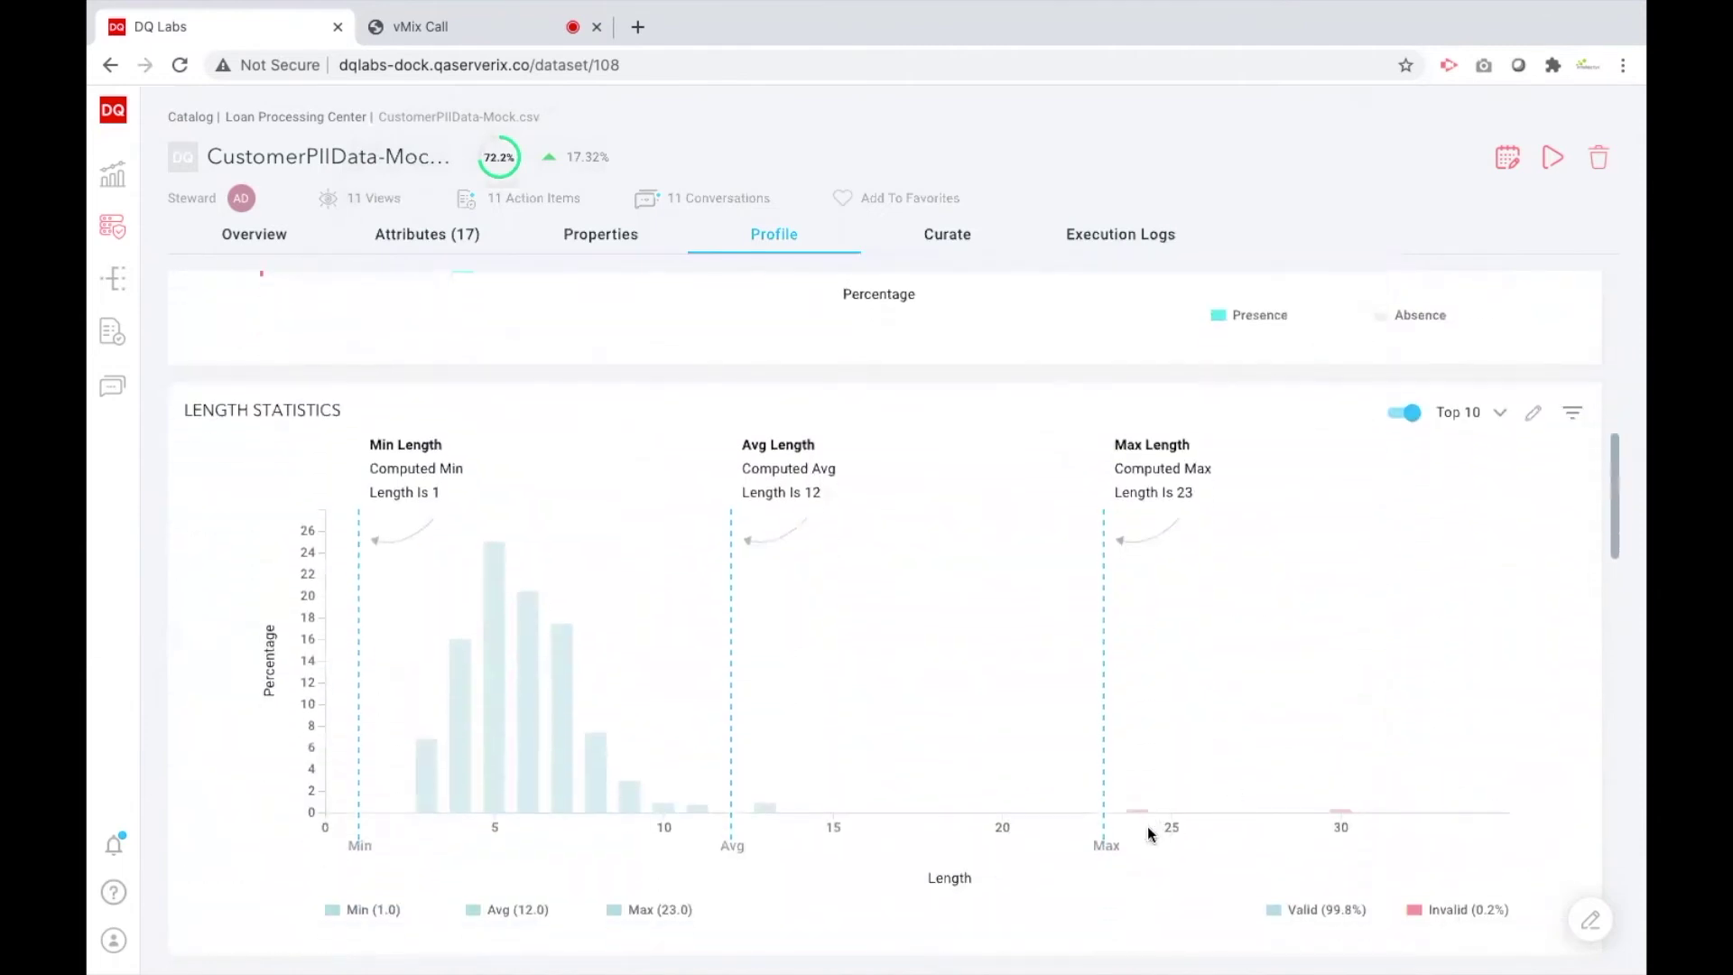
click(1139, 813)
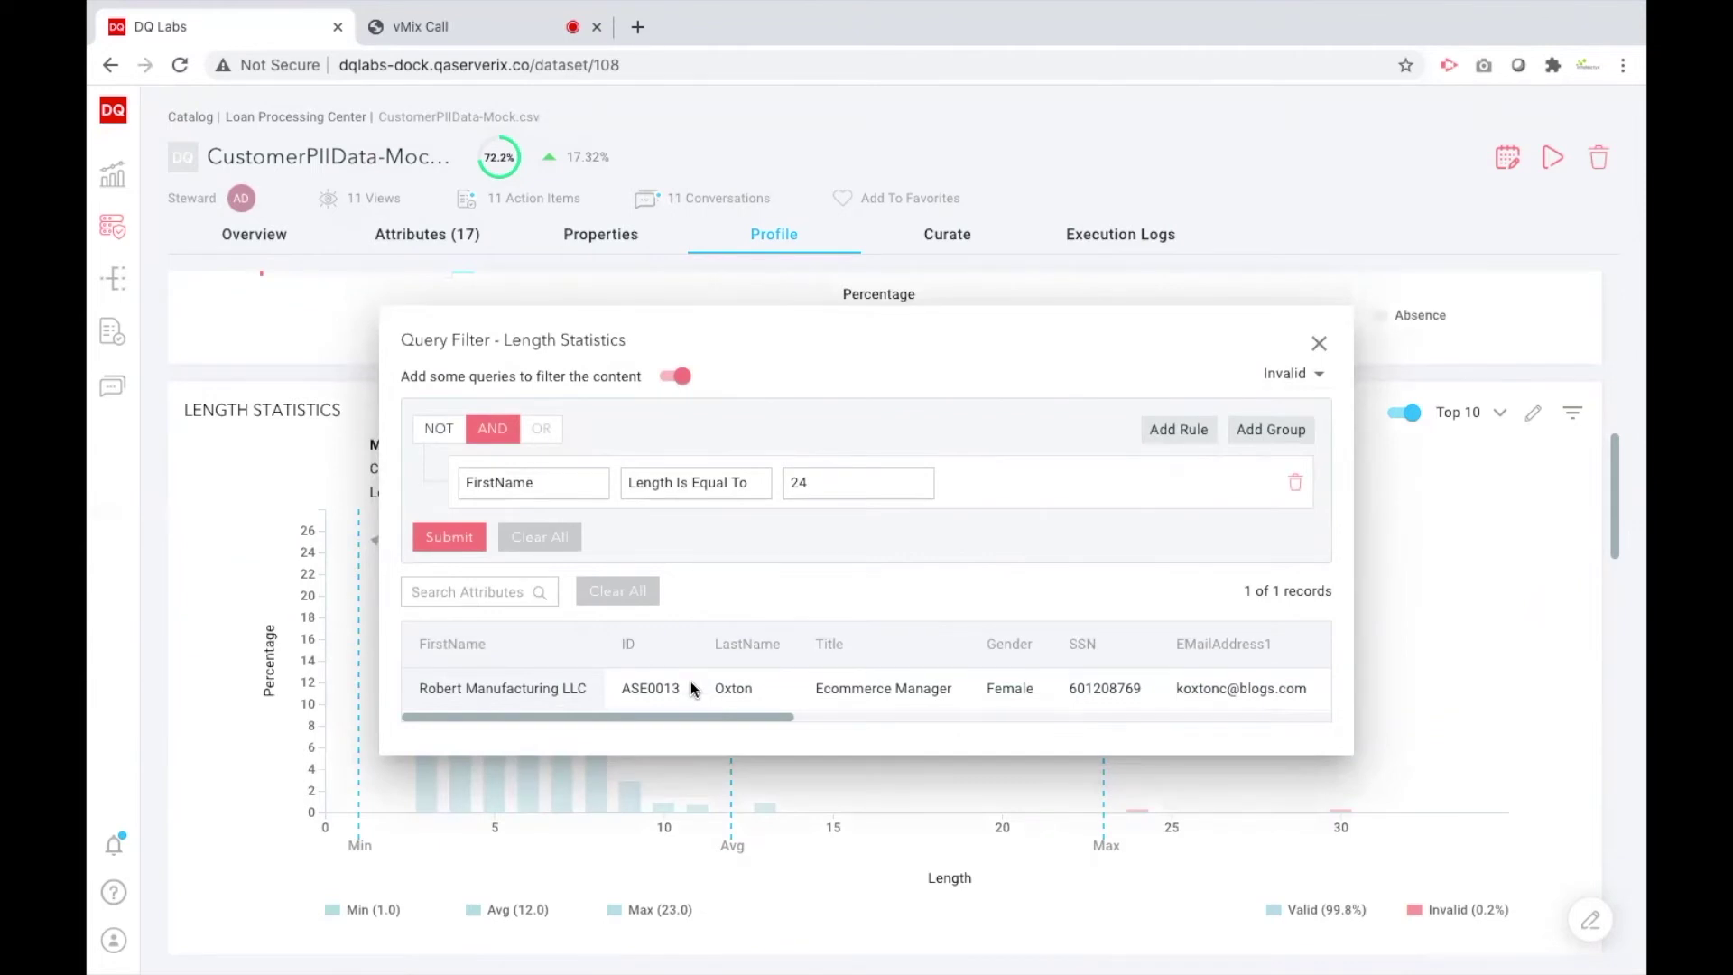
click(1319, 344)
Switch FirstName's Soundex Frequency chart to Low Frequency values
scroll(1406, 695, down, 6)
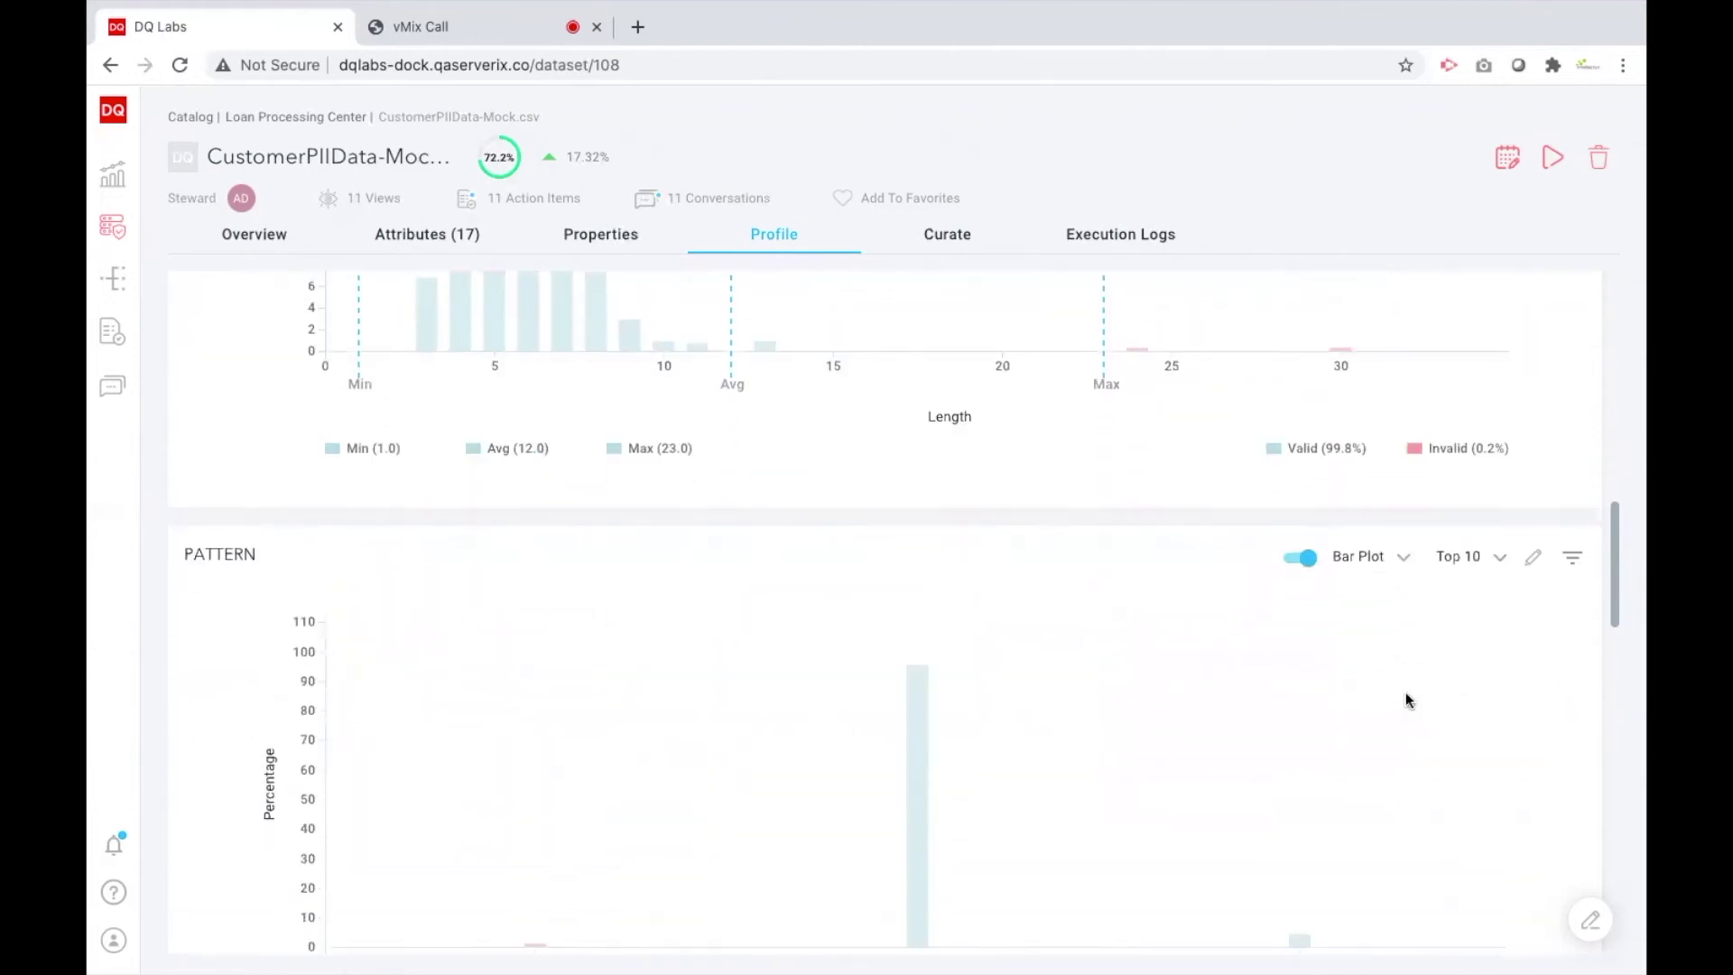
scroll(1406, 692, down, 4)
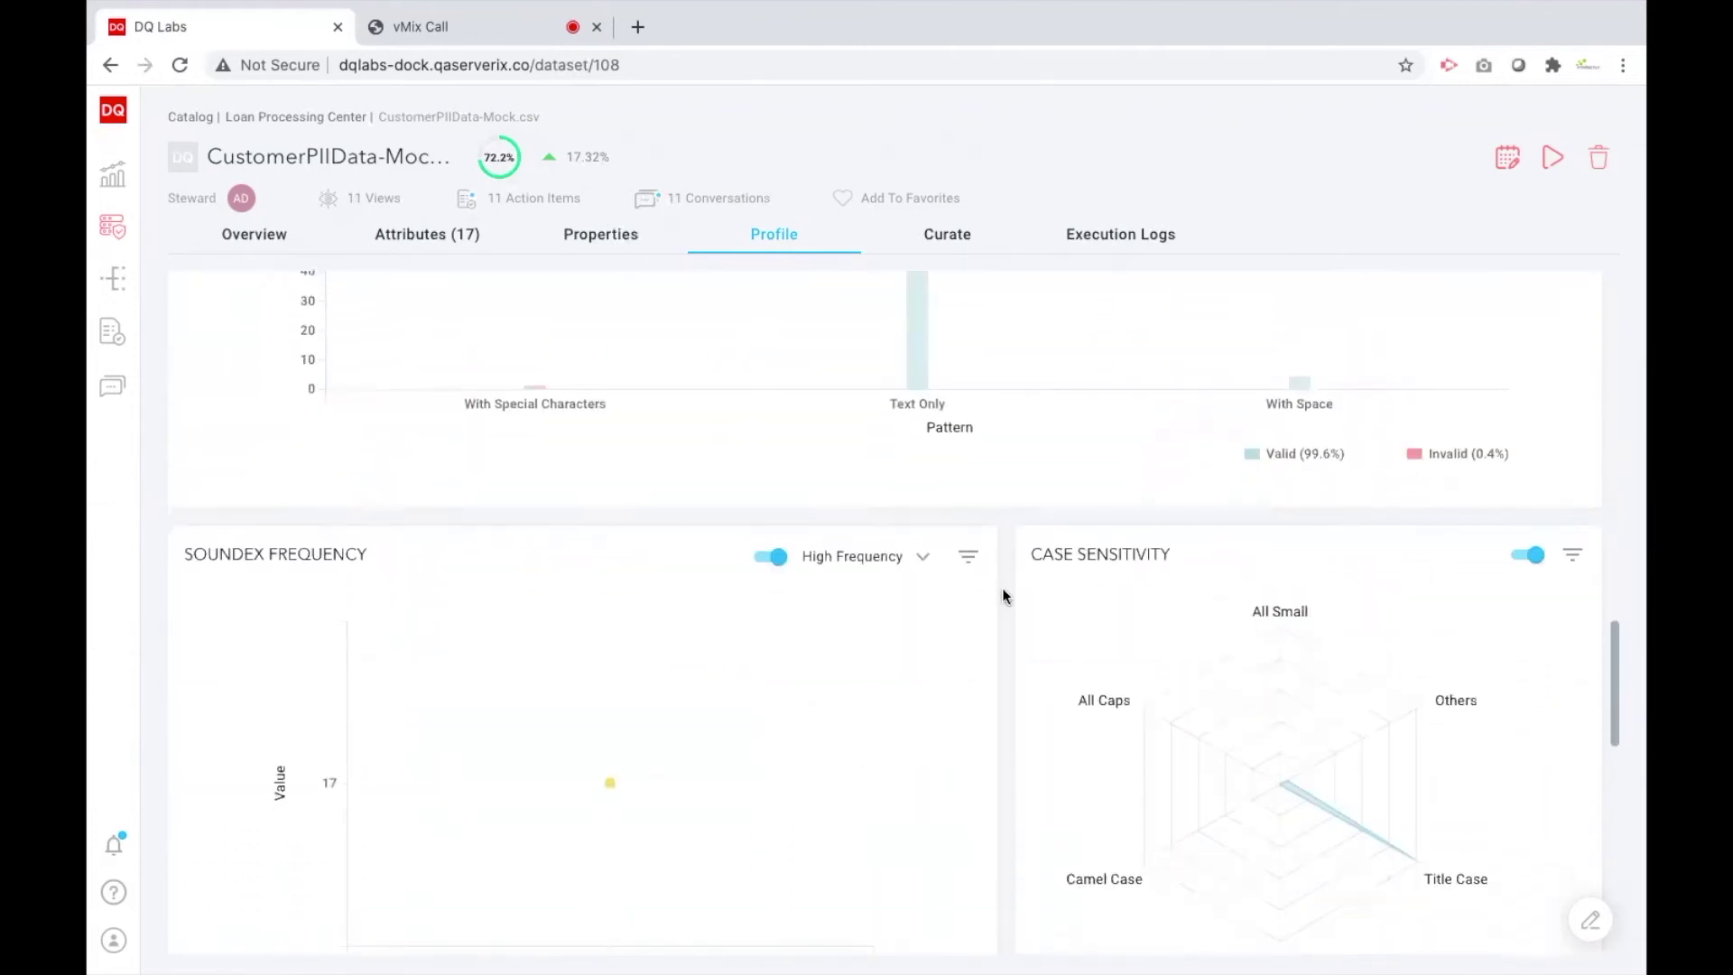
click(876, 555)
click(858, 632)
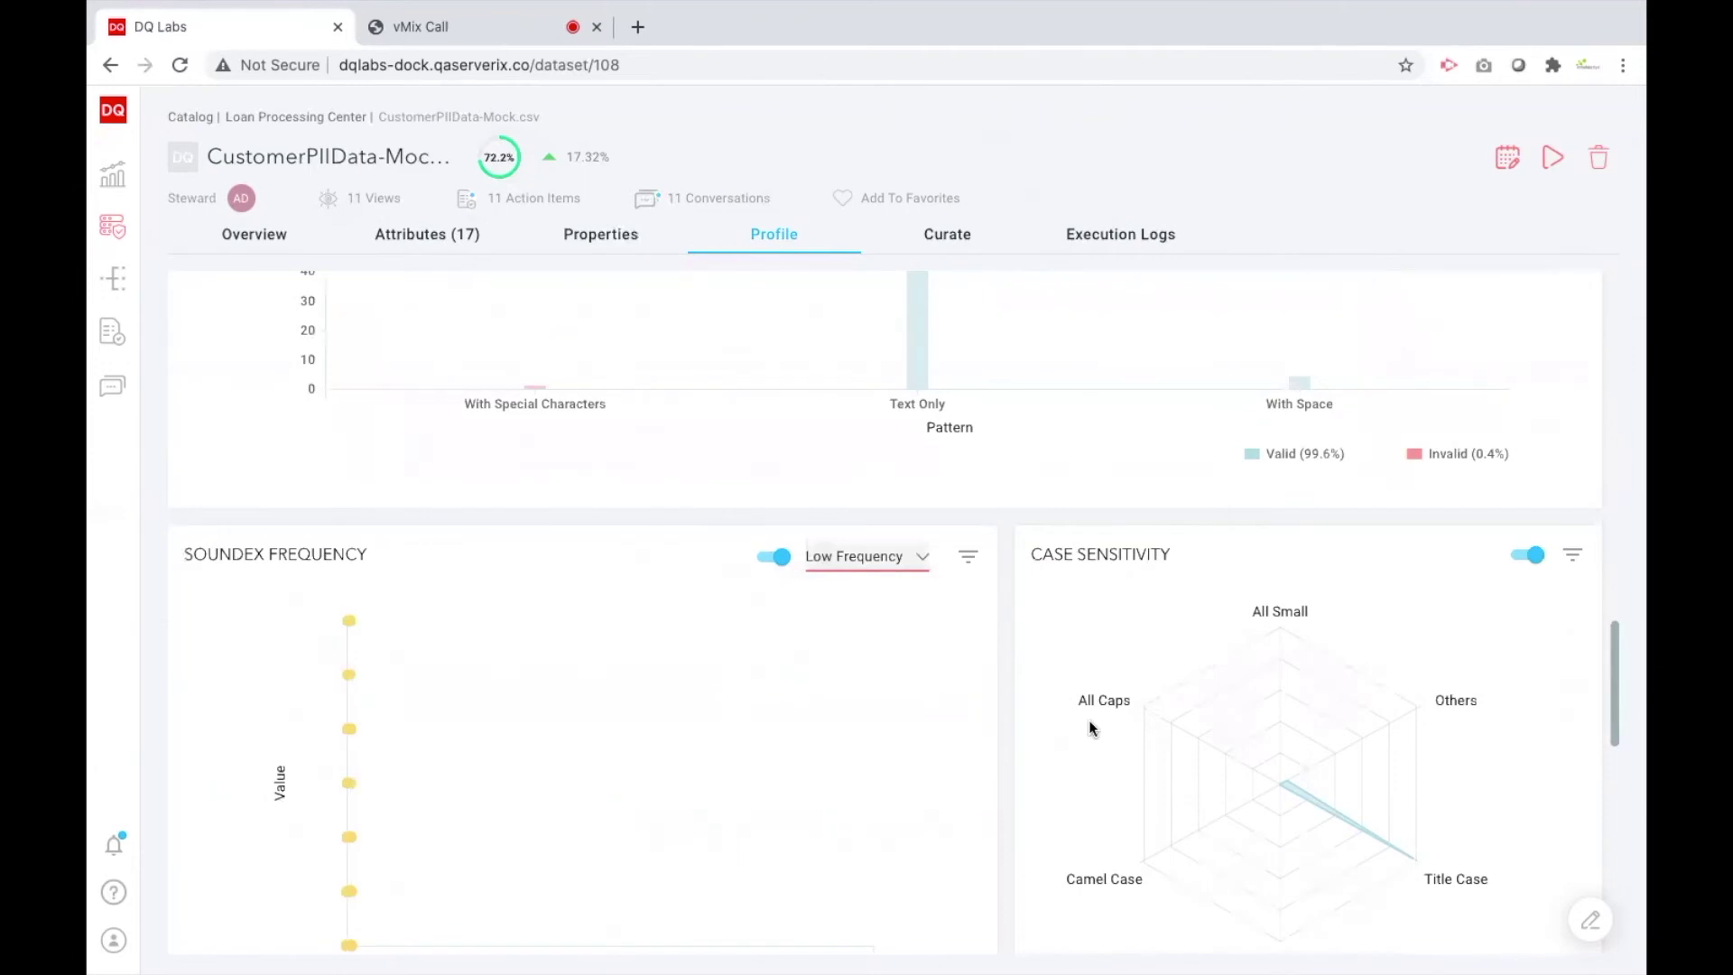
Review the records failing the Prefix-in-name rule, then close that record list
scroll(1089, 718, down, 3)
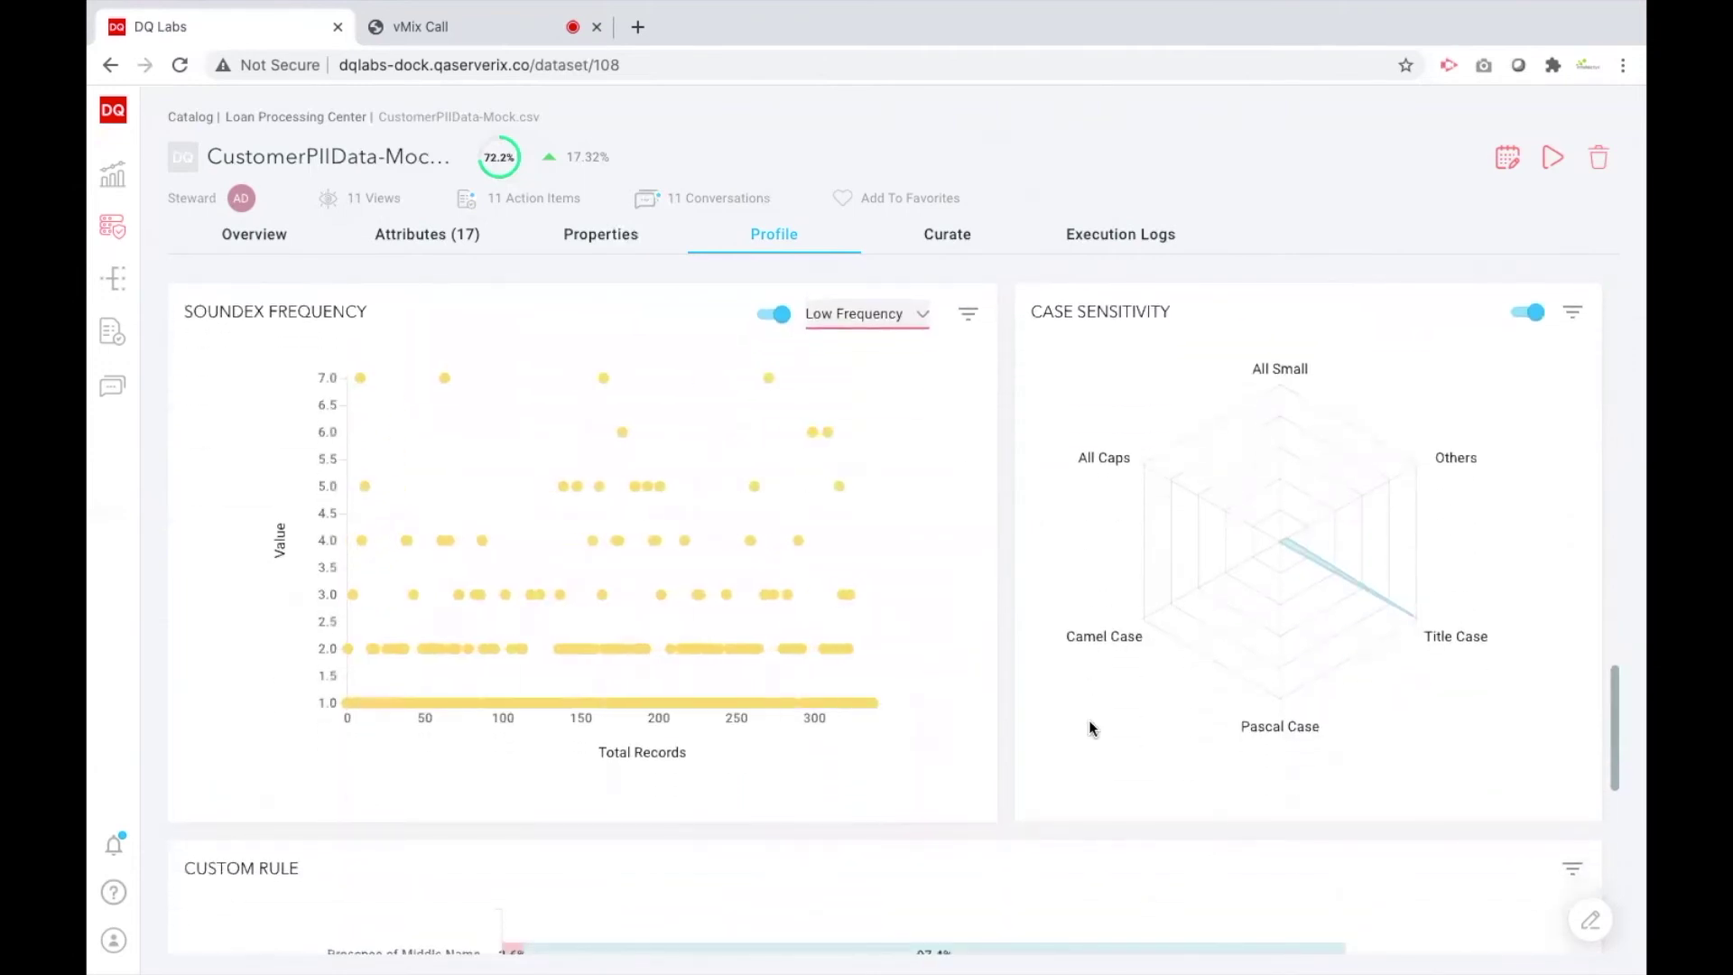
scroll(1089, 728, down, 4)
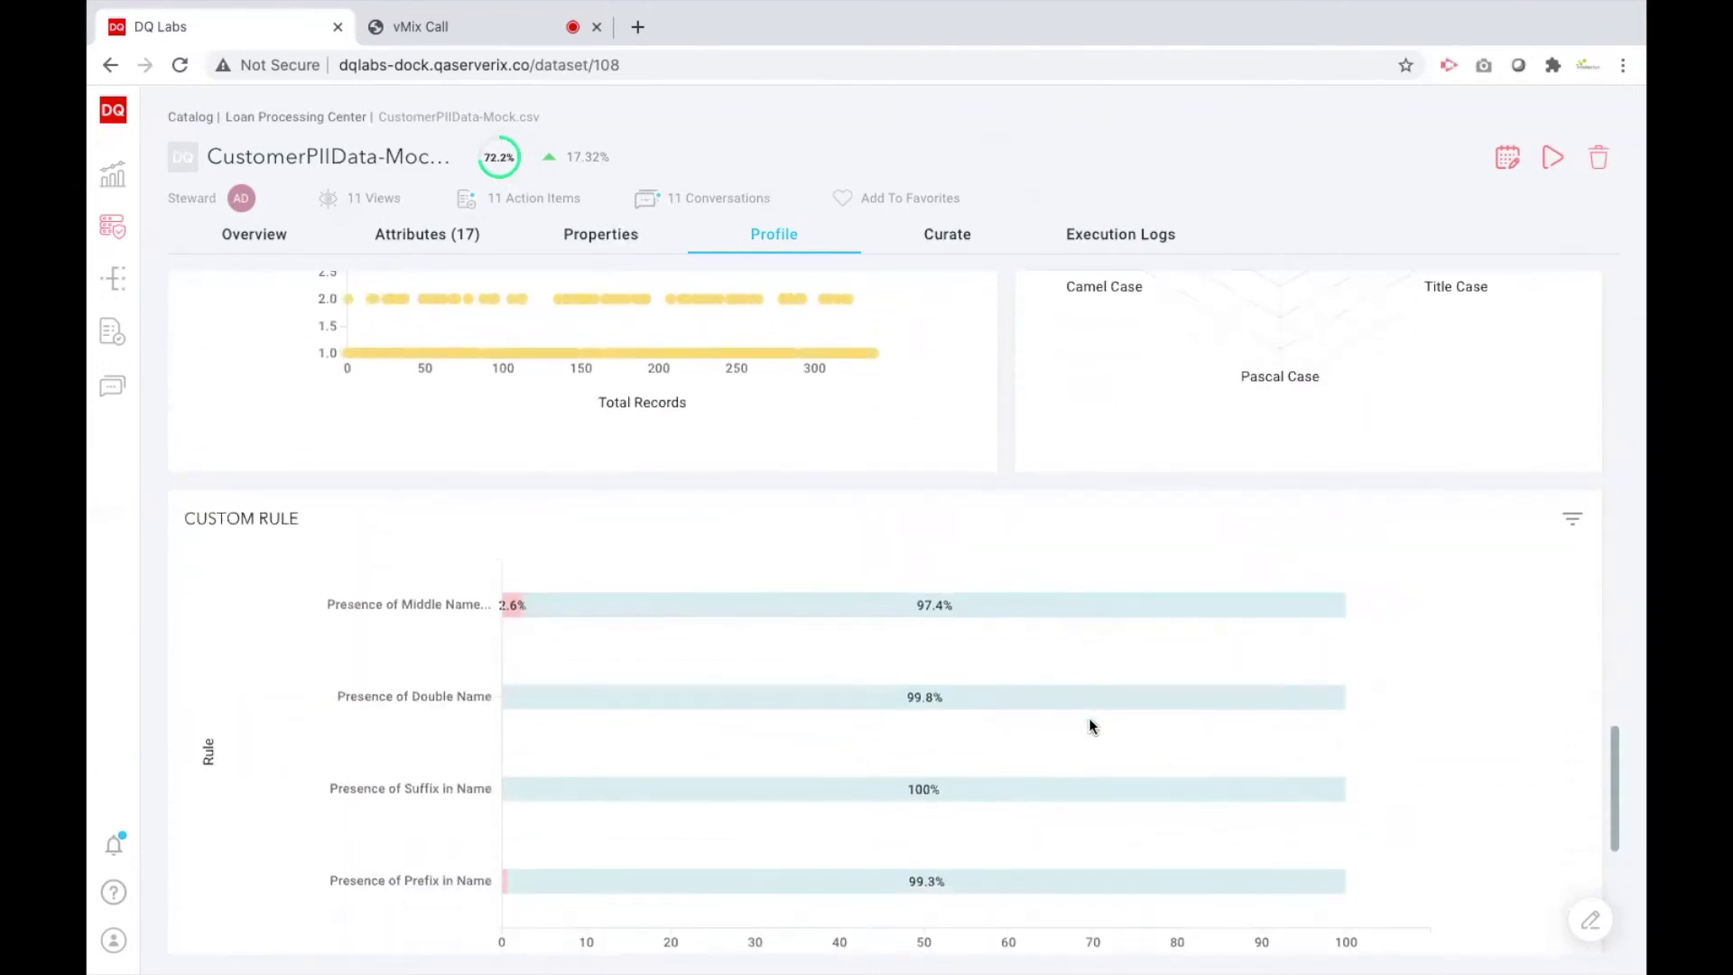
scroll(1089, 718, down, 2)
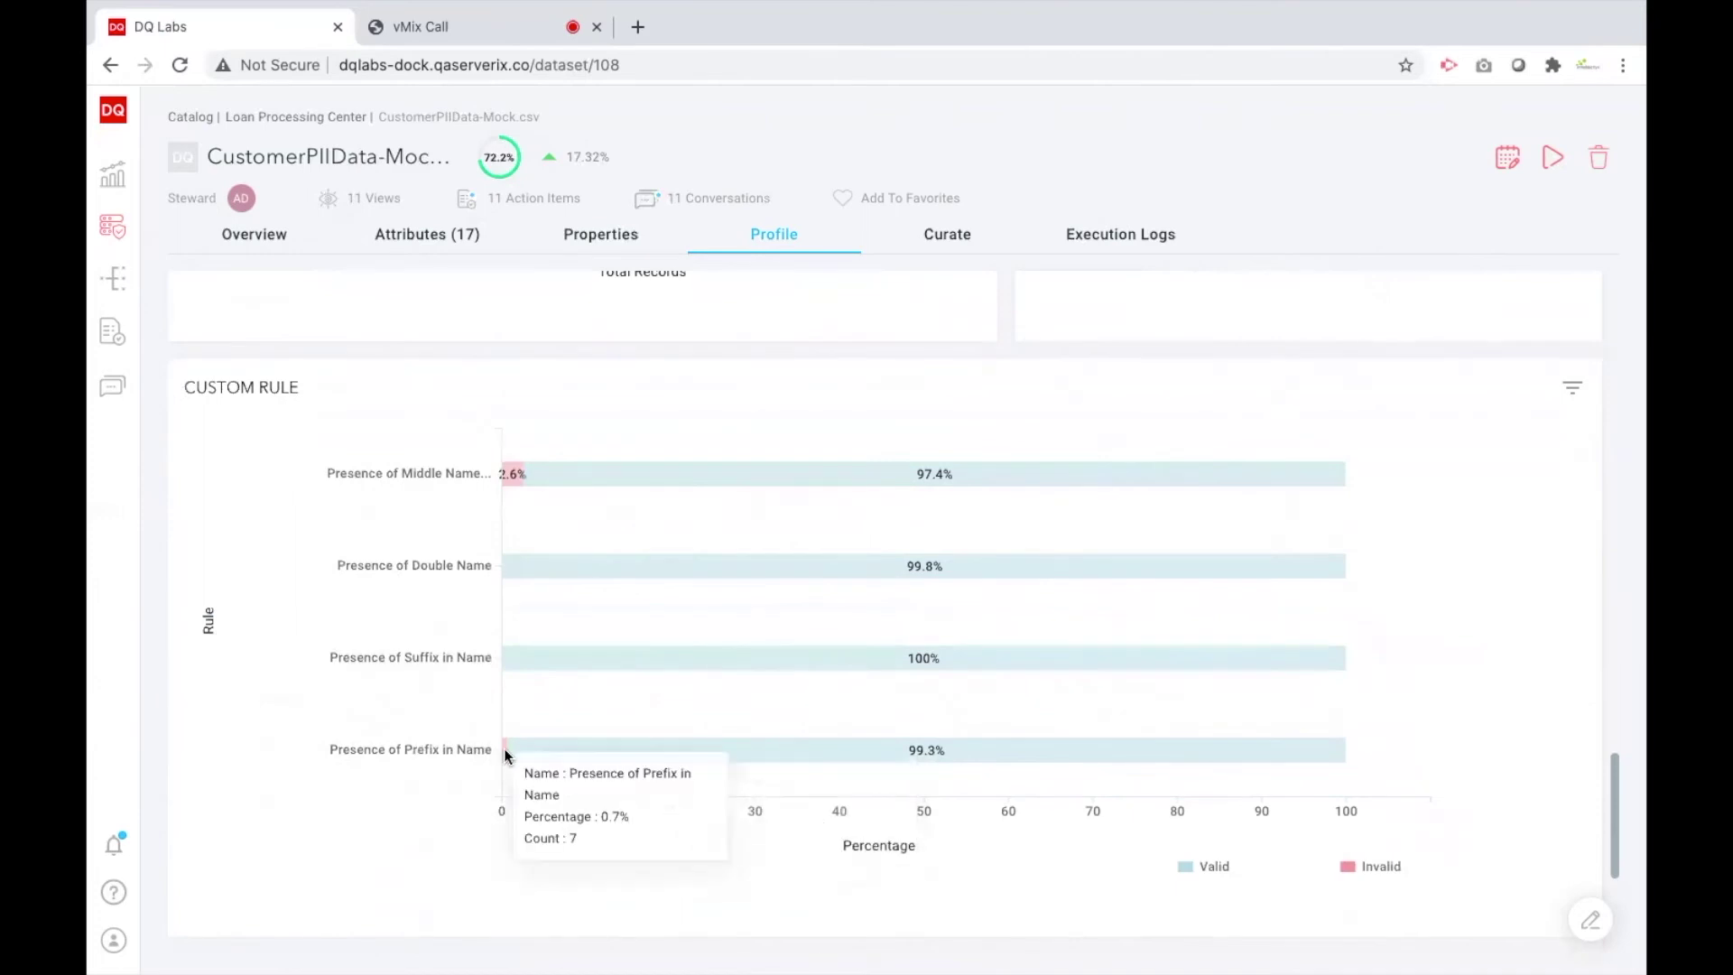
click(503, 749)
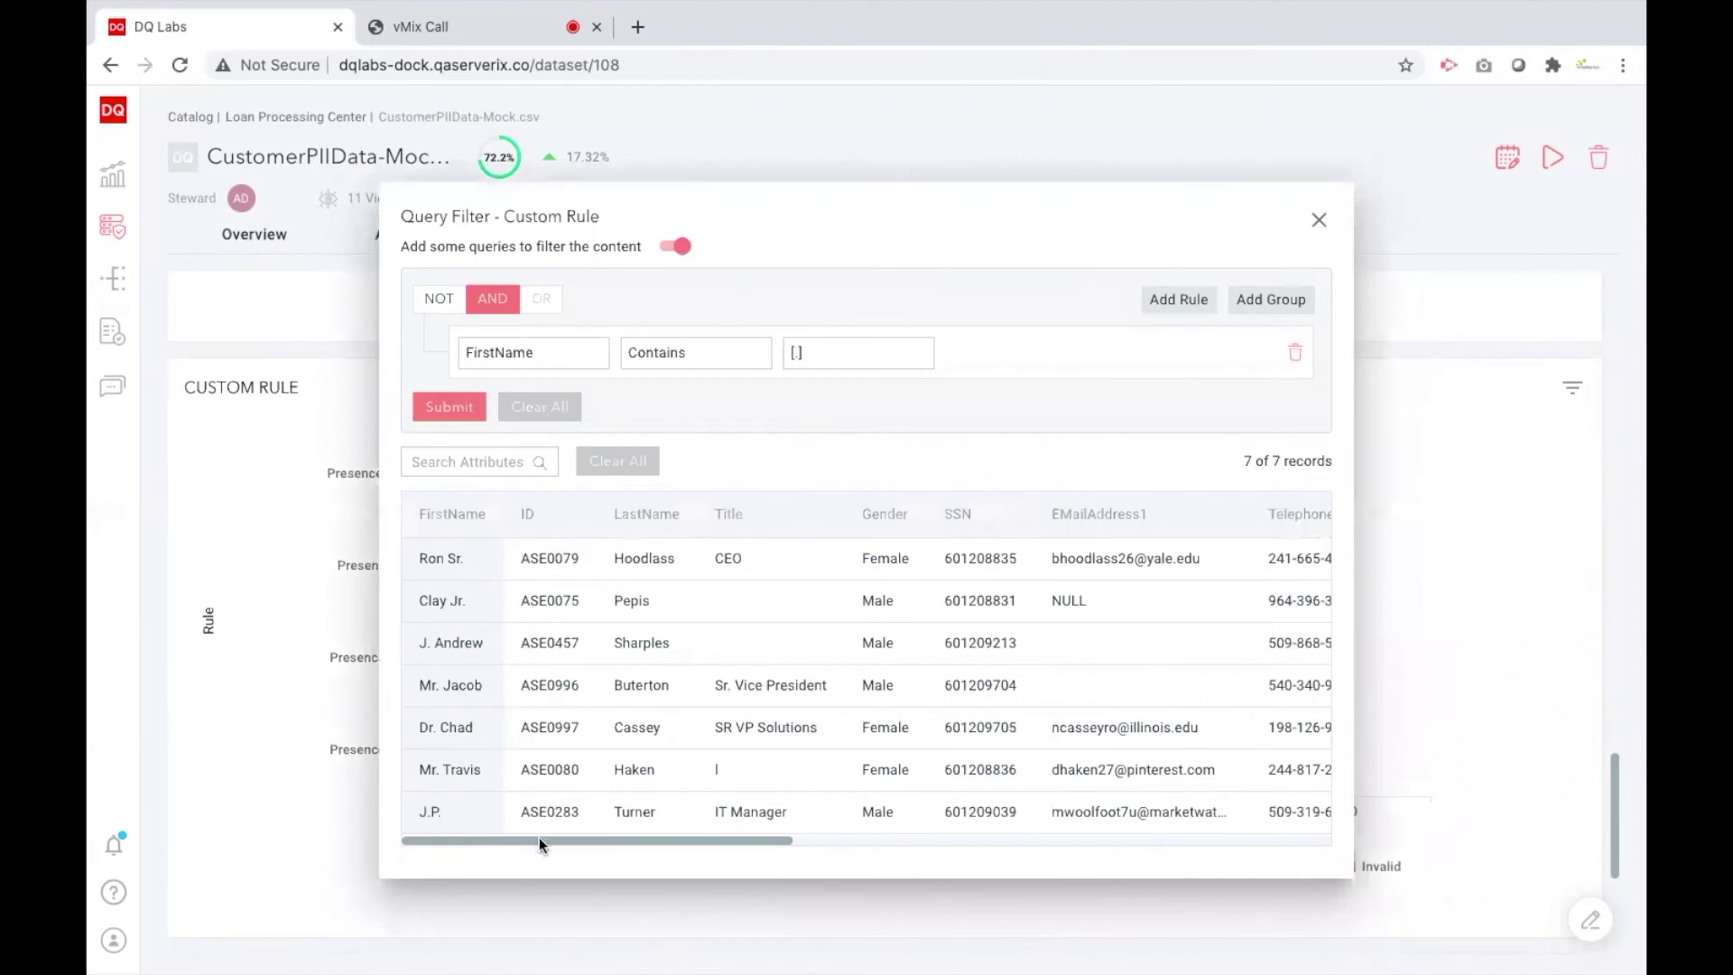
click(1317, 223)
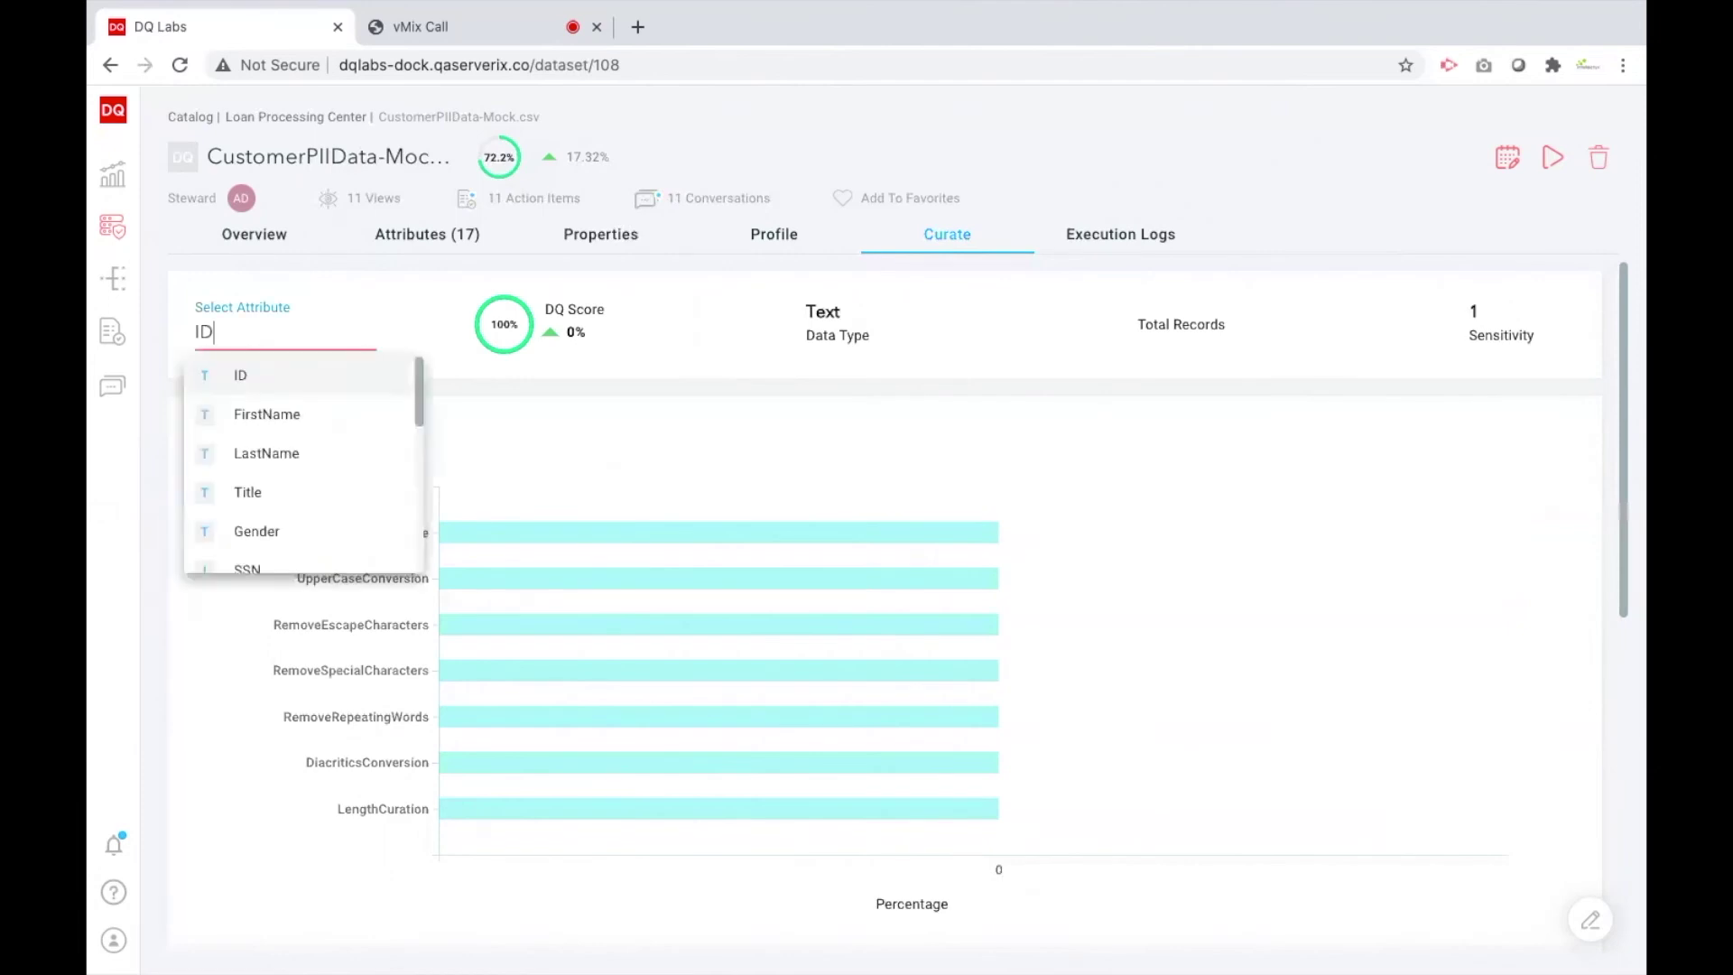
Select the Address1_City attribute to show its curation suggestions
key(BackSpace)
key(BackSpace)
text(Mak)
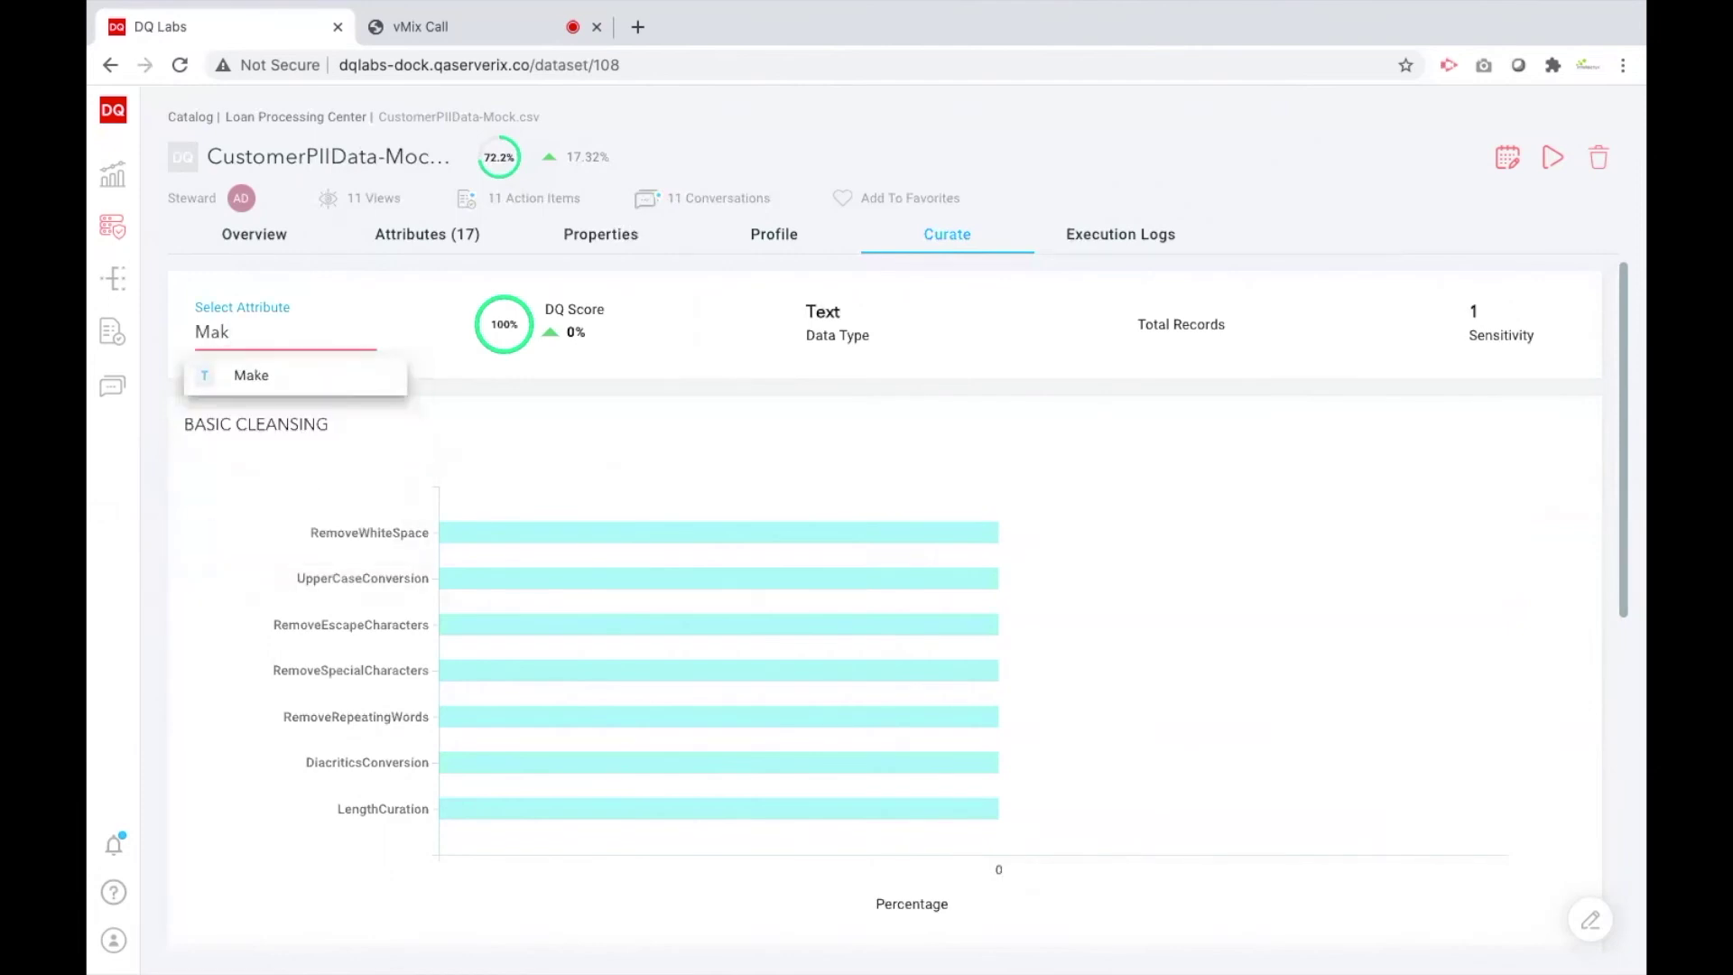
key(BackSpace)
key(BackSpace)
key(BackSpace)
text(City)
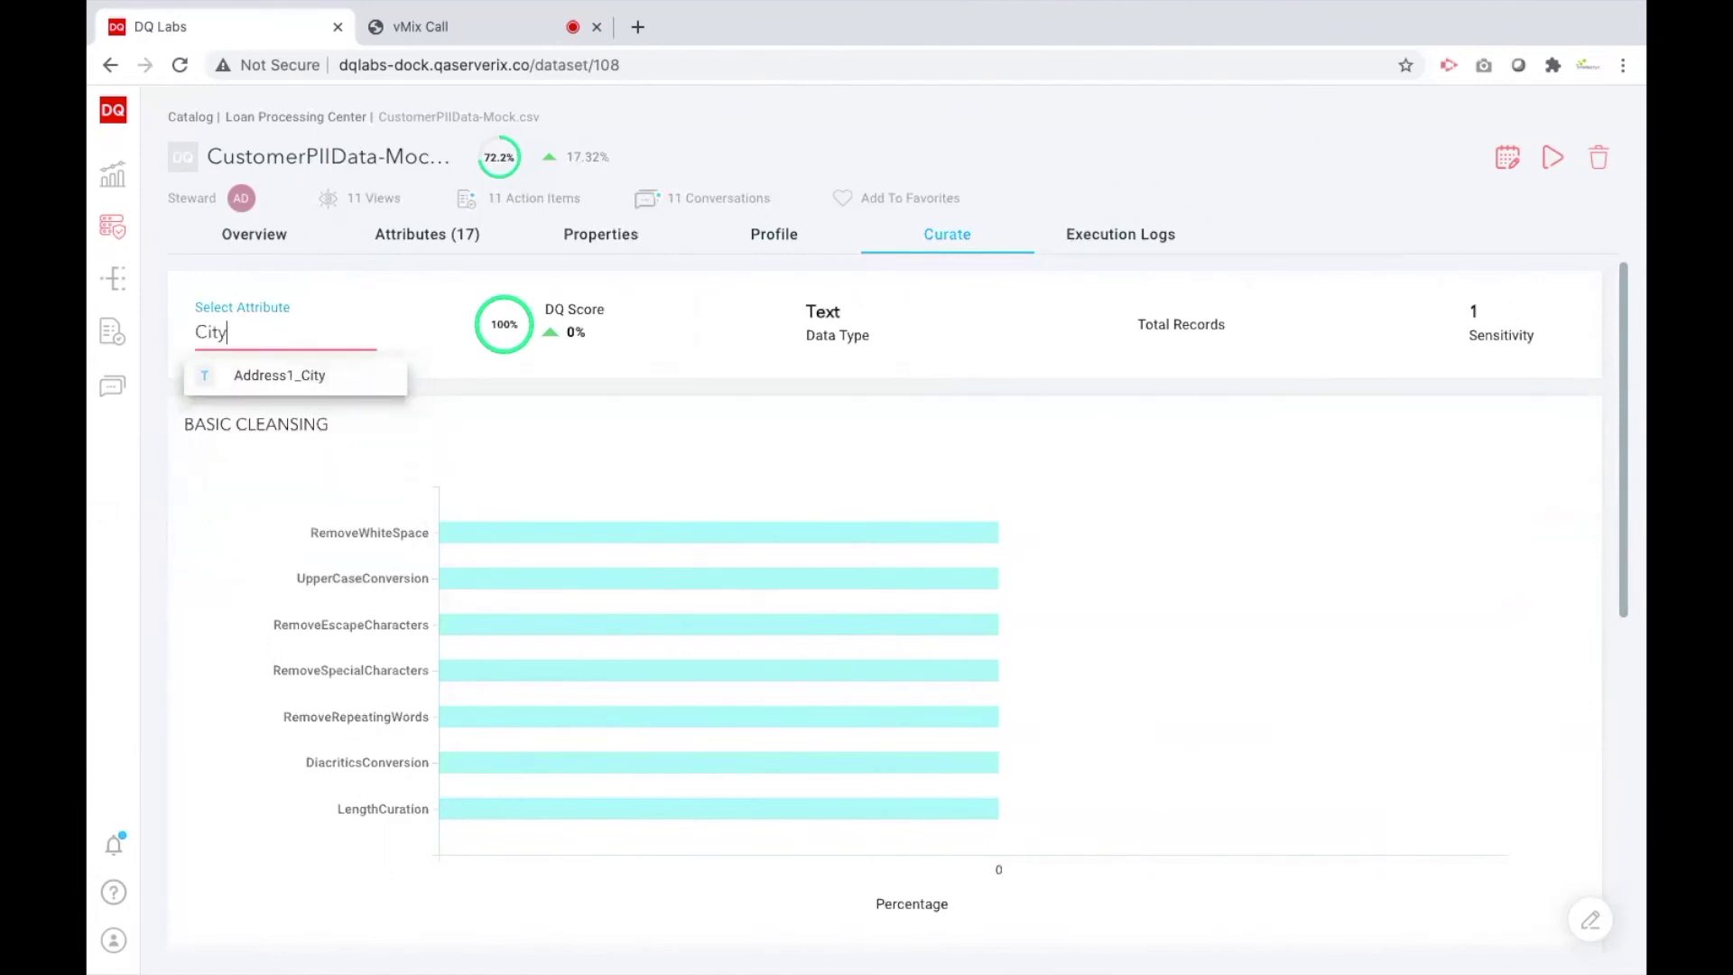
click(264, 377)
scroll(1181, 660, down, 10)
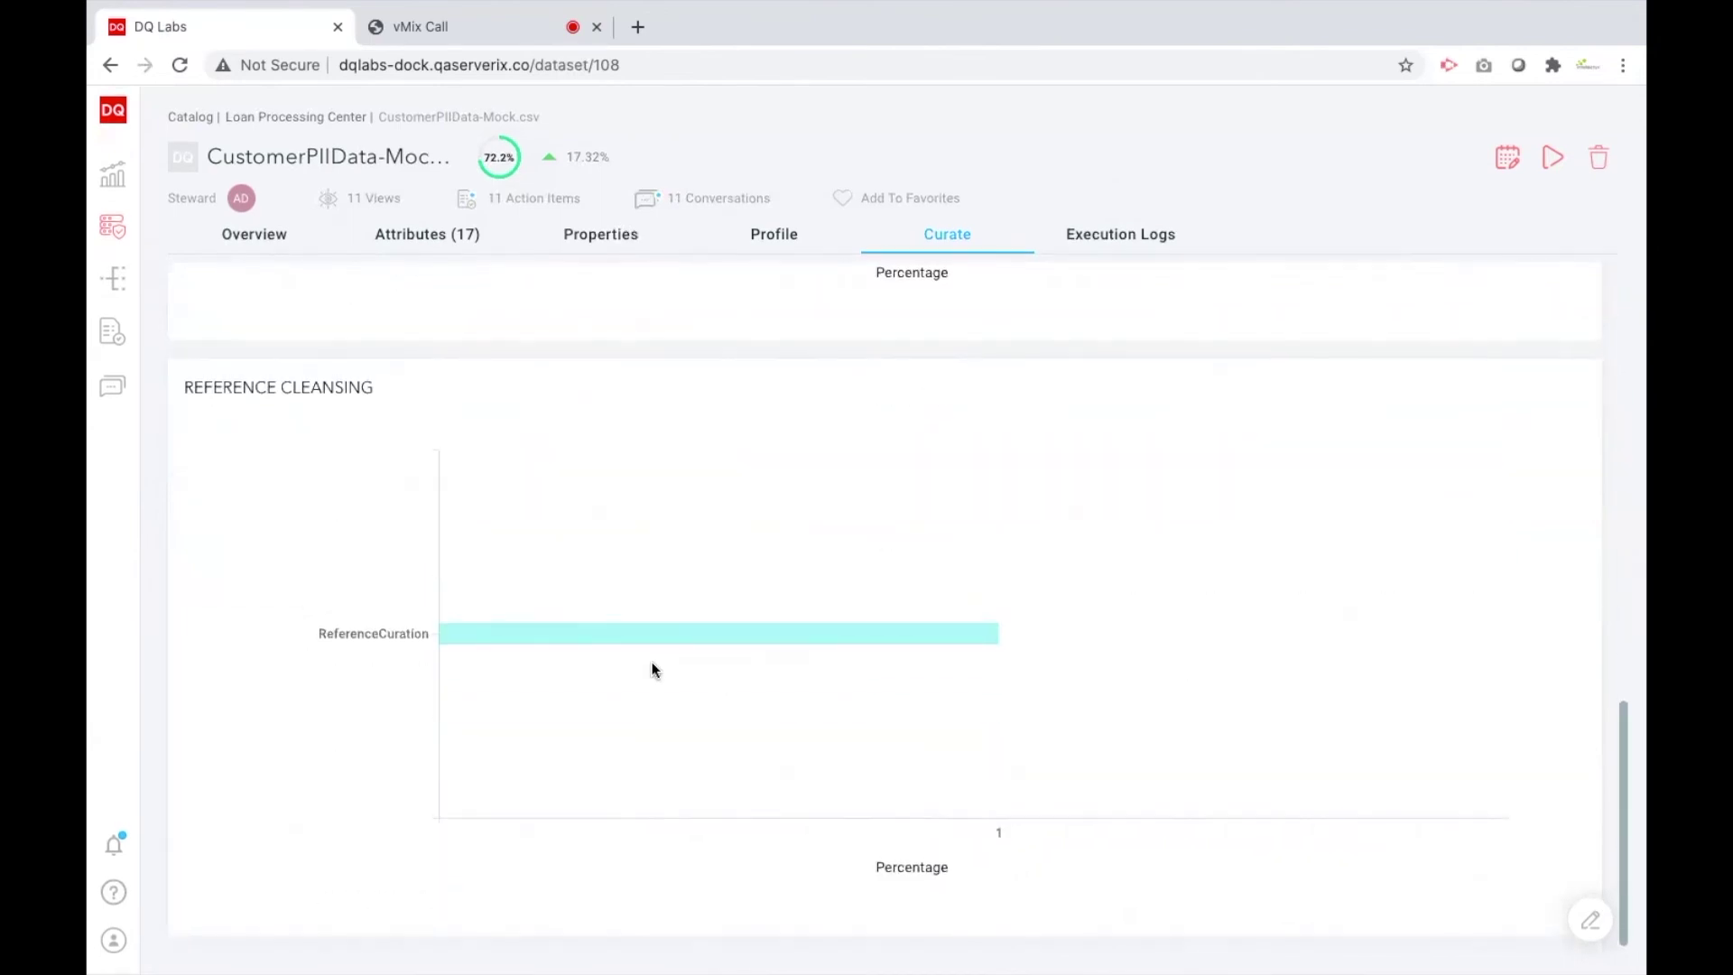
Inspect the ReferenceCuration cleansing corrections for Address1_City, then close the details
mouse_move(598, 645)
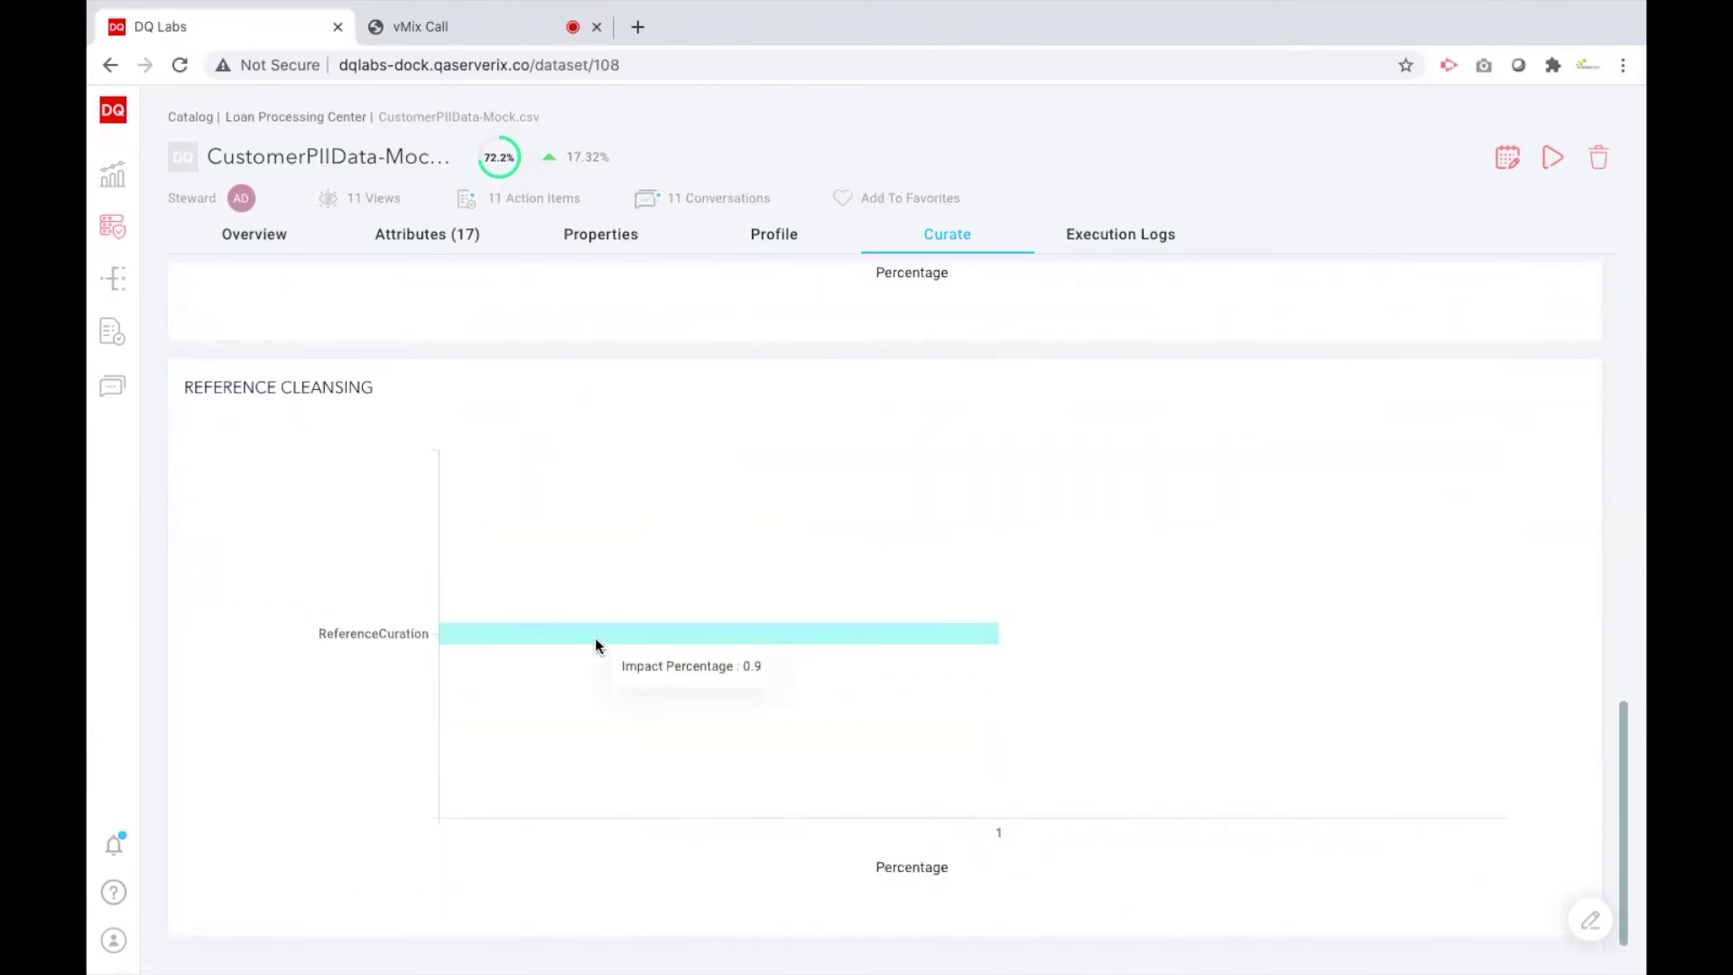
click(594, 637)
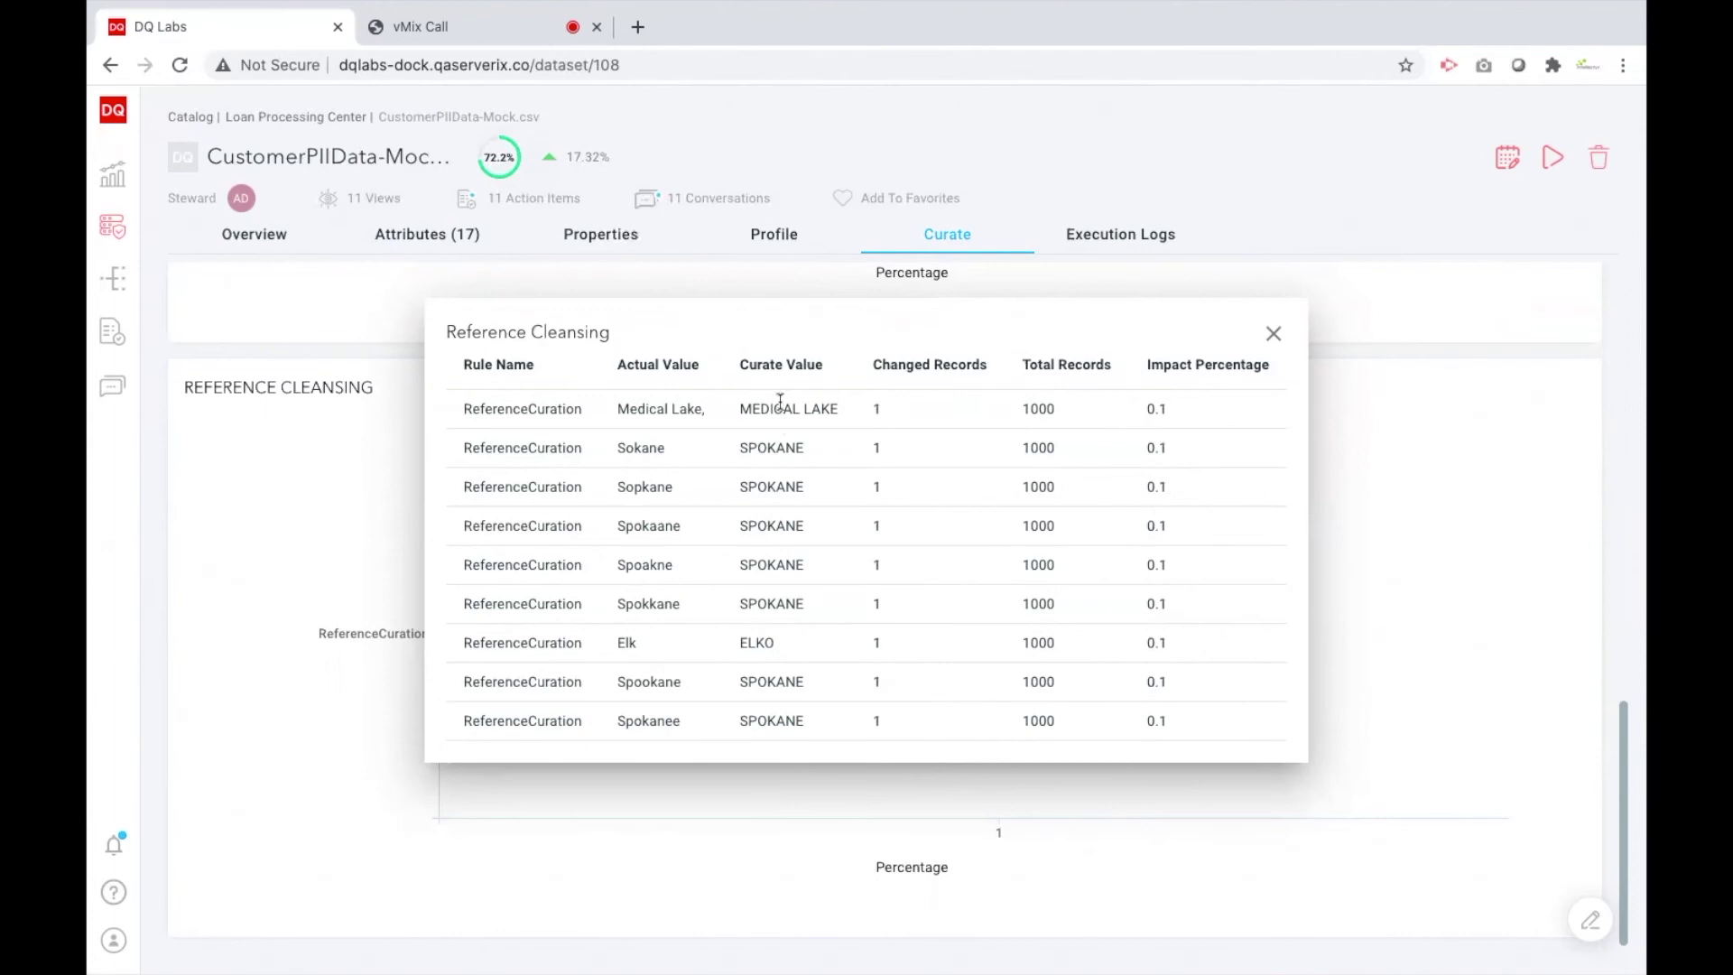
click(1278, 334)
Pick the Make attribute and view its SoundexSimilarity corrections, like ASTON MARTINN to ASTON MARTIN
scroll(1006, 443, up, 10)
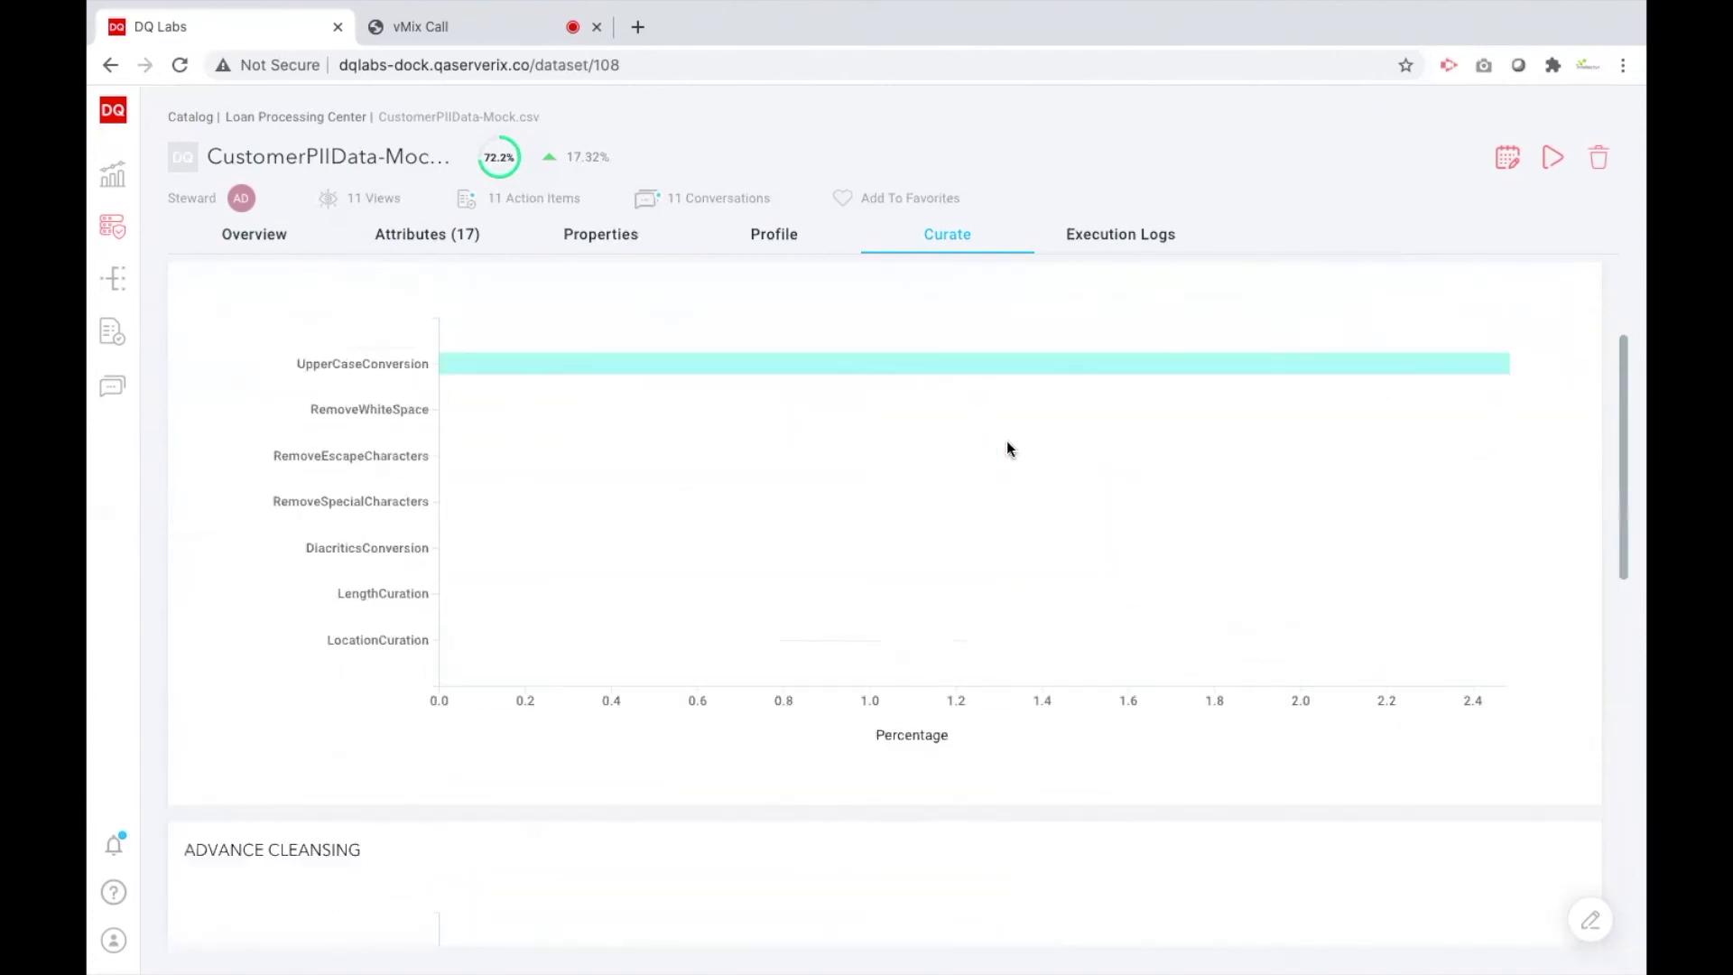
scroll(389, 323, up, 2)
click(333, 332)
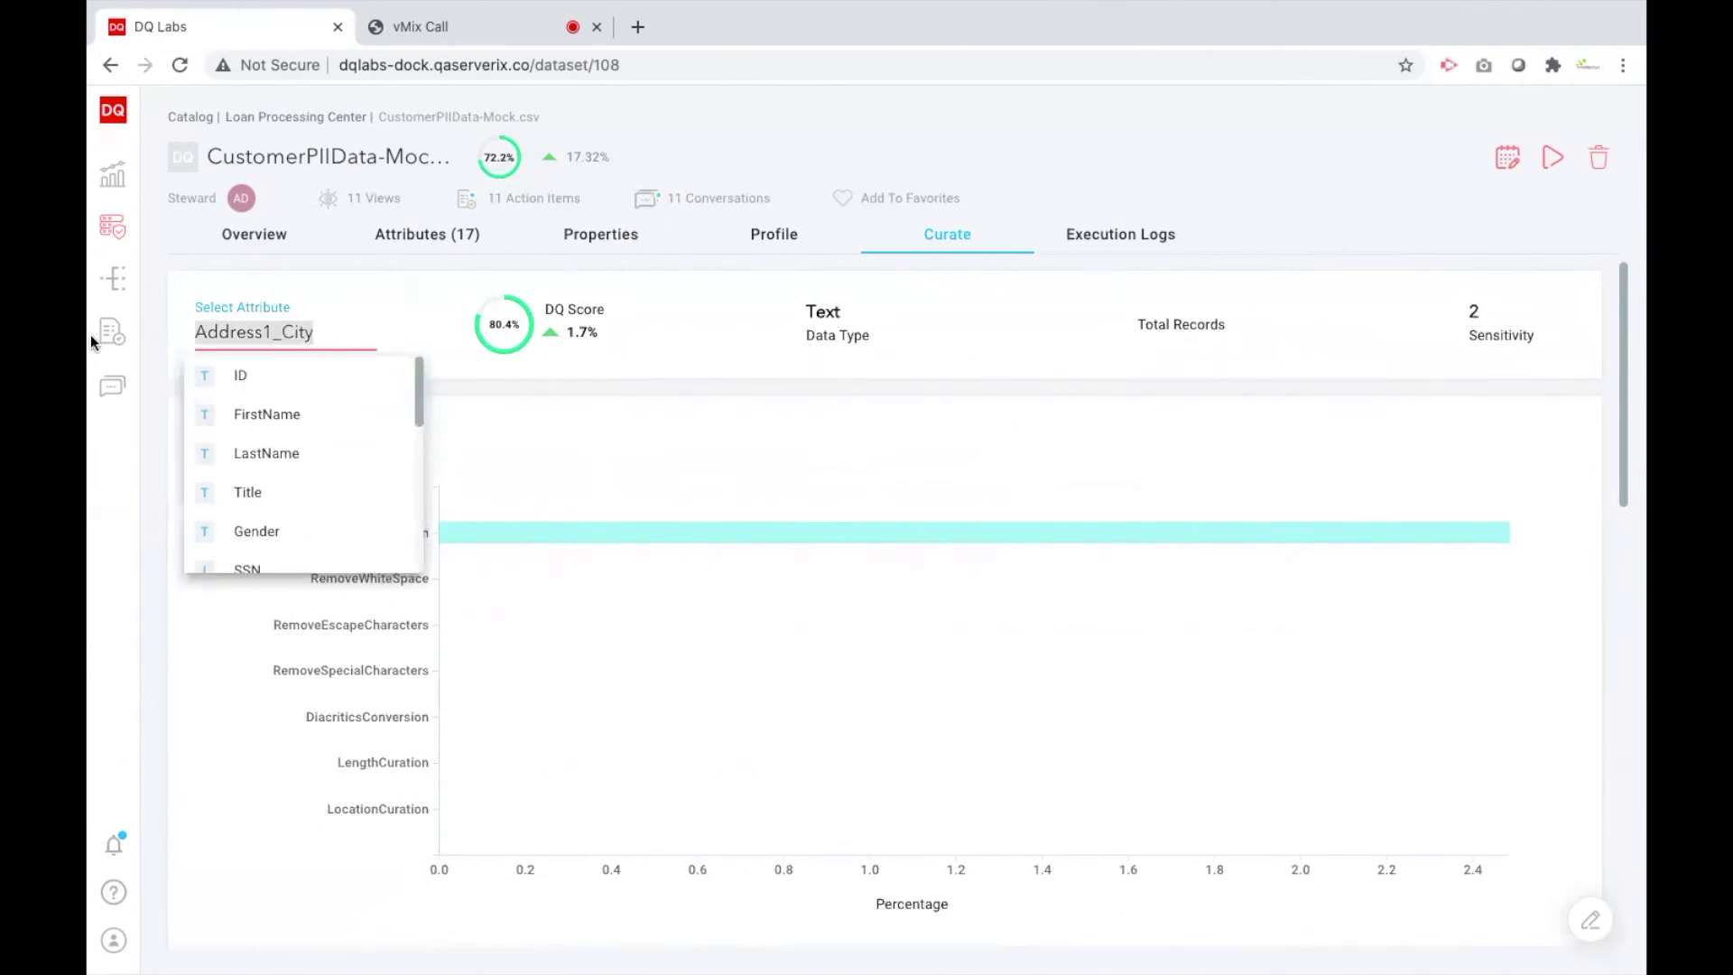
text(Mak)
click(236, 372)
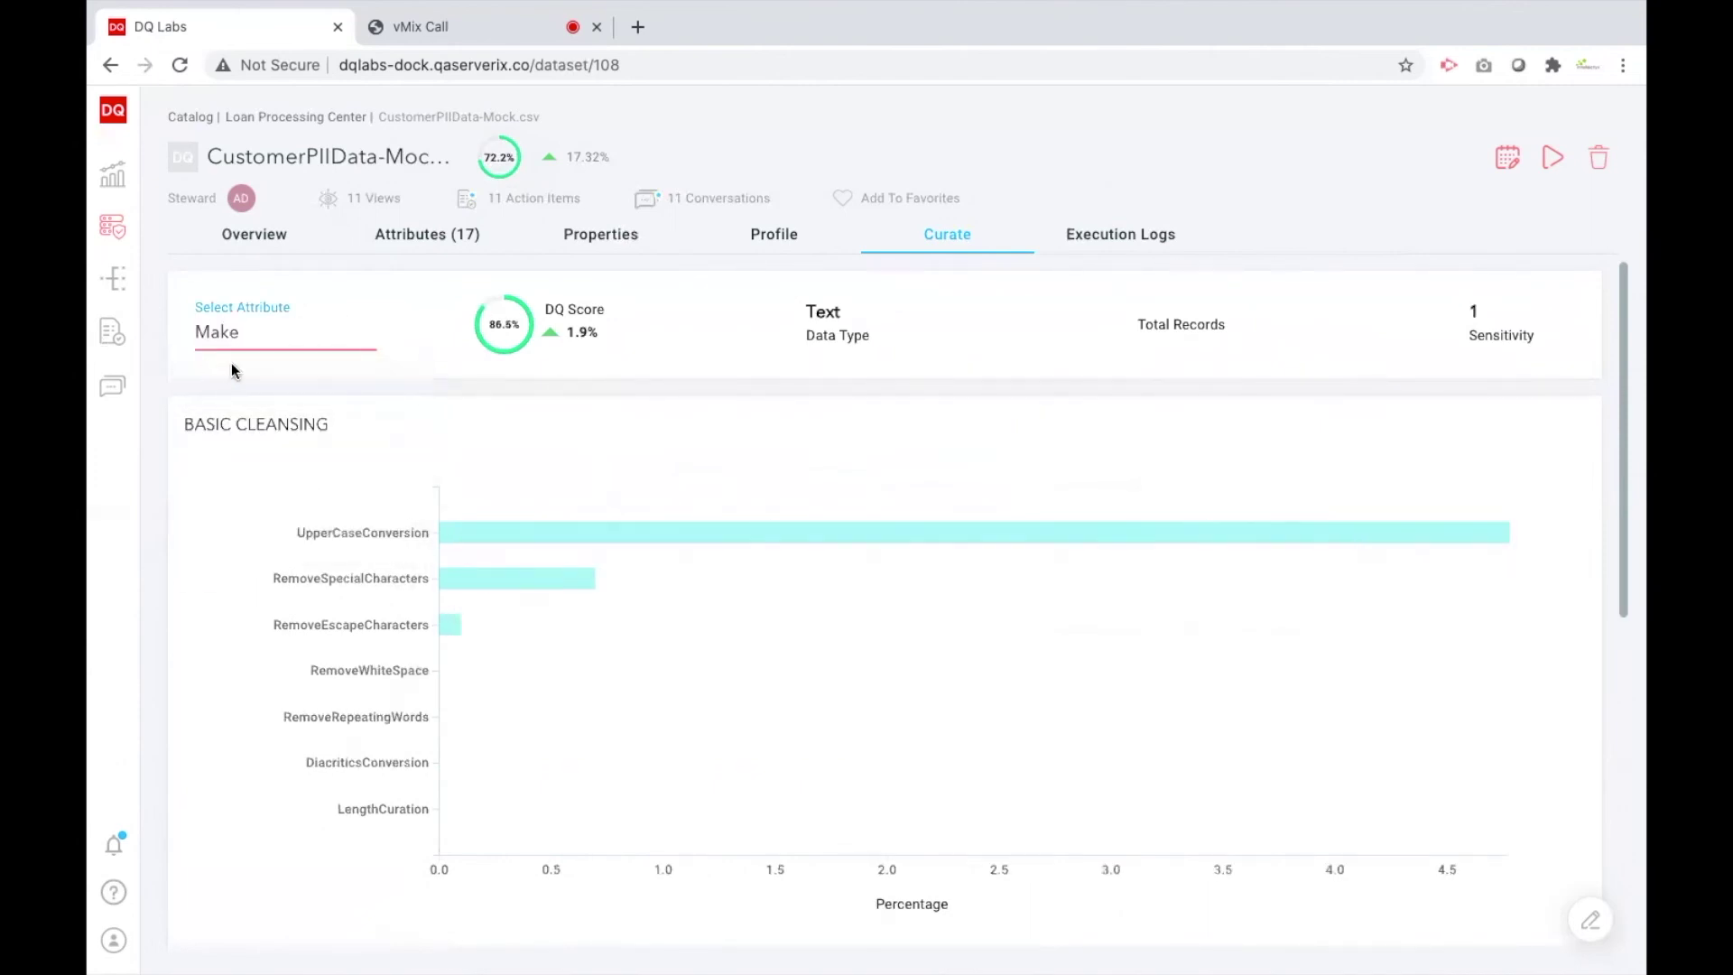
scroll(769, 577, down, 7)
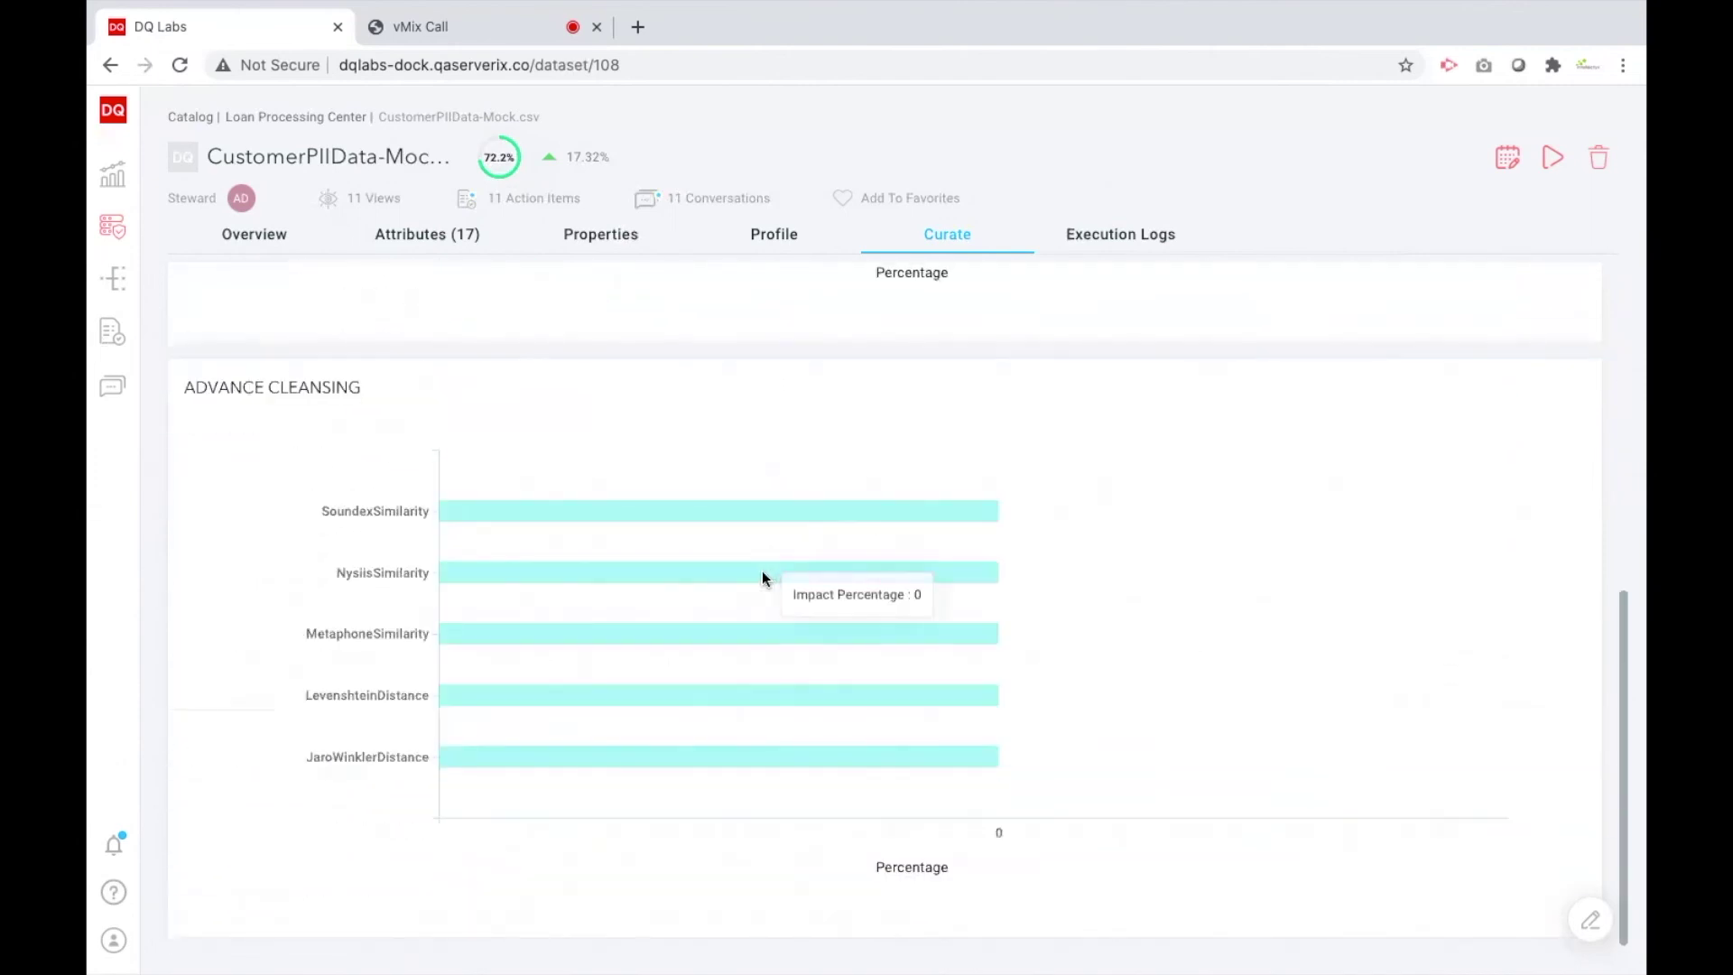
click(470, 510)
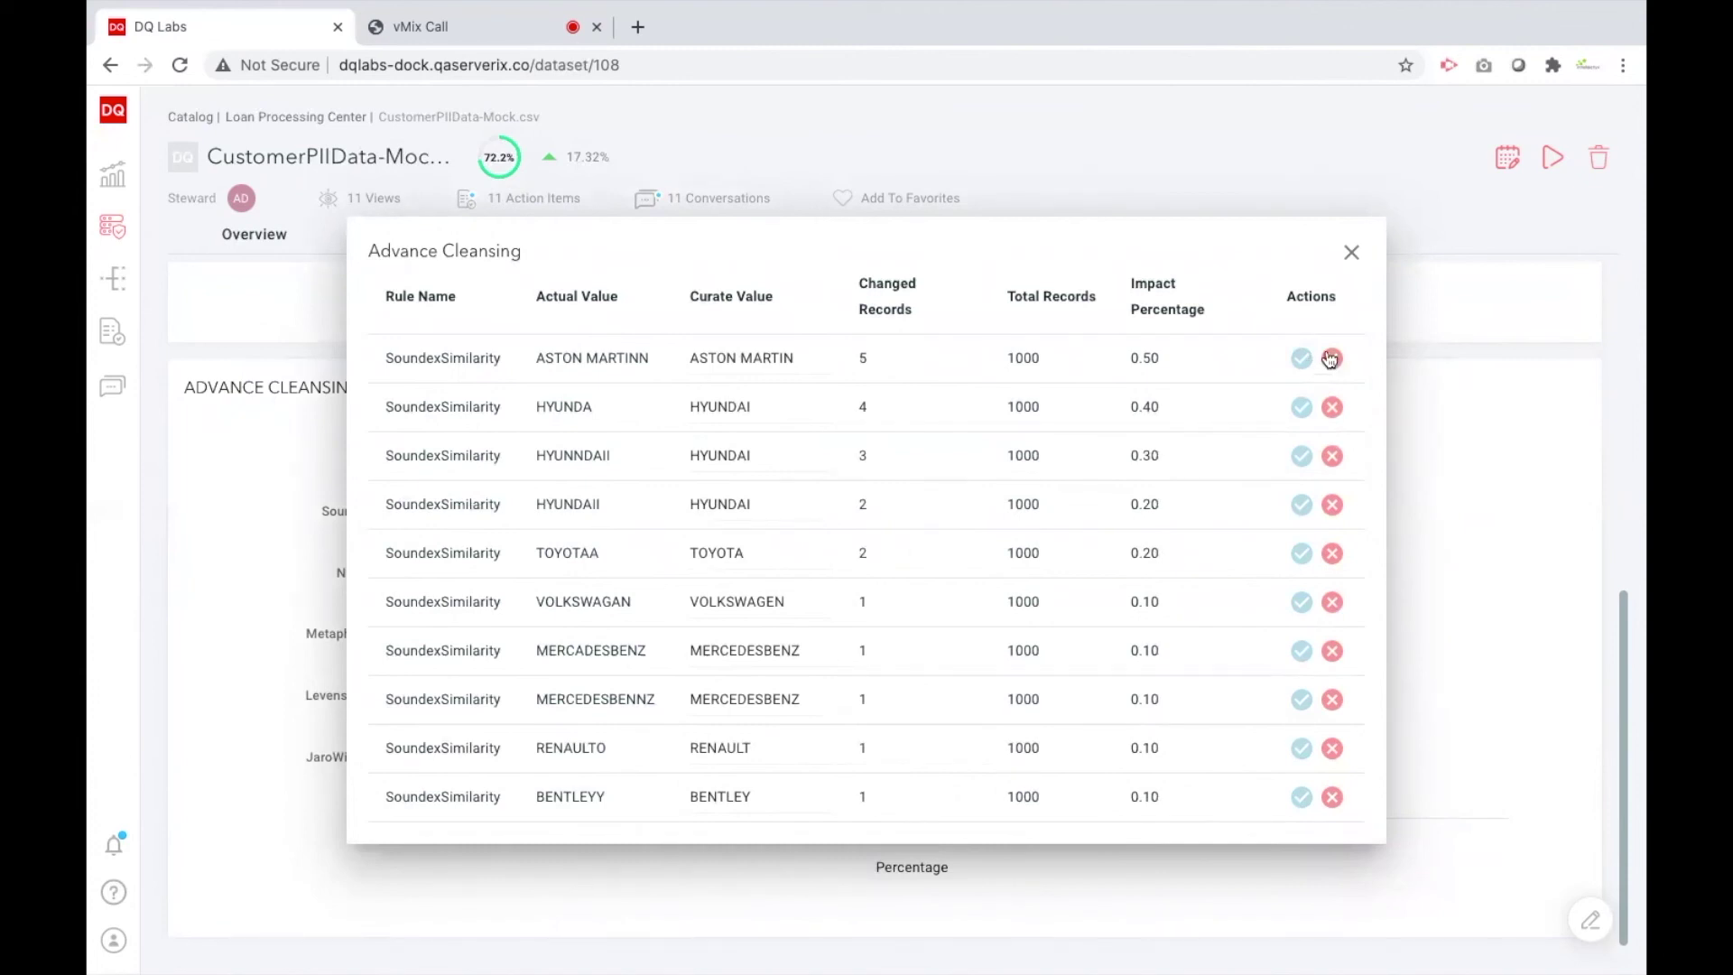
Close the Advance Cleansing details to return to the Curate tab's Advance Cleansing chart
click(1351, 253)
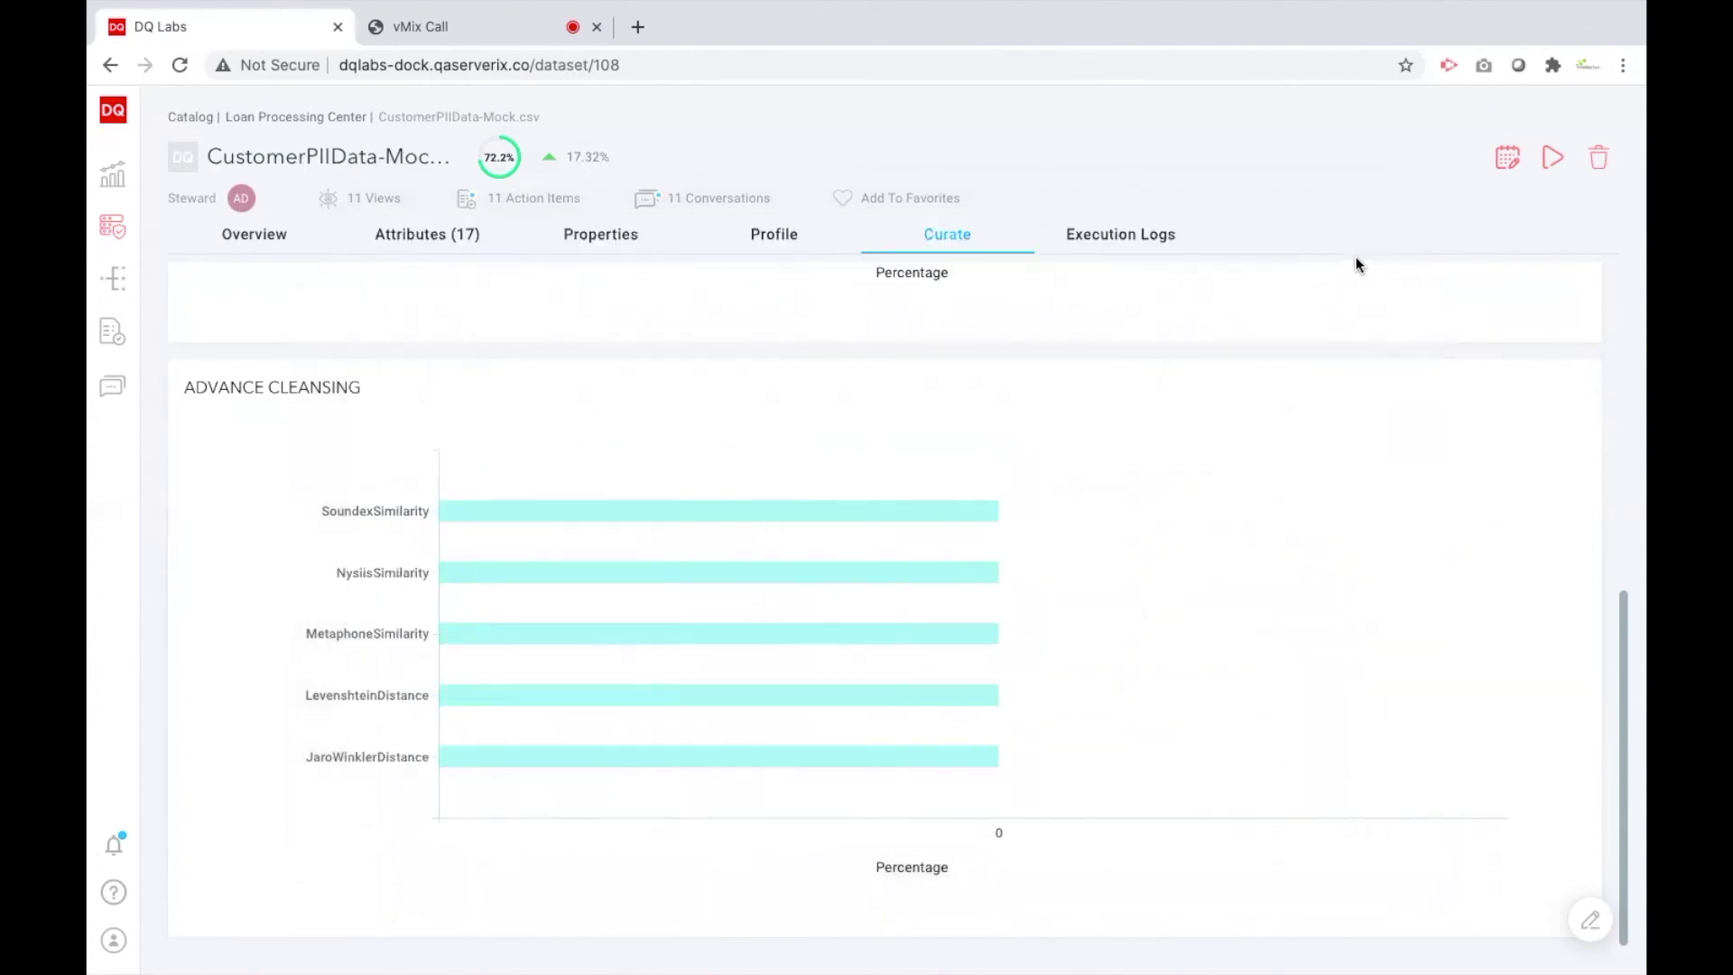